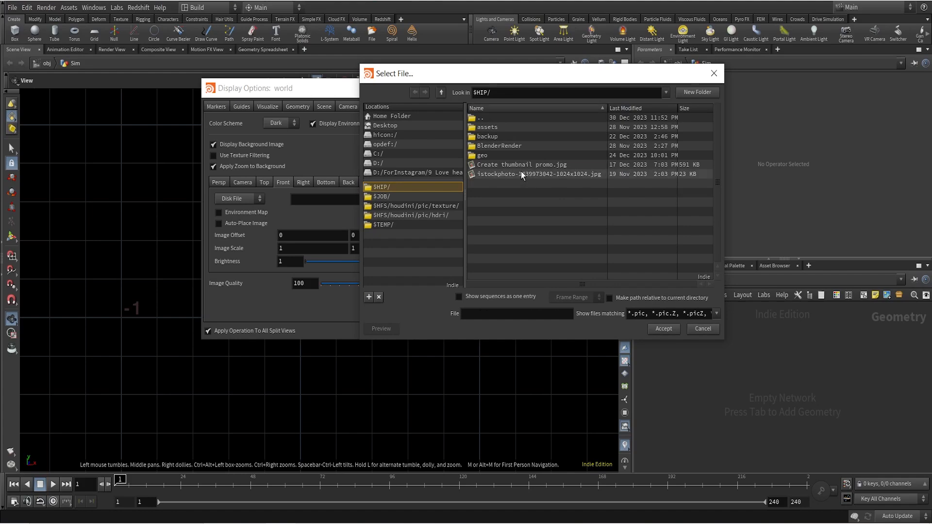
click(663, 330)
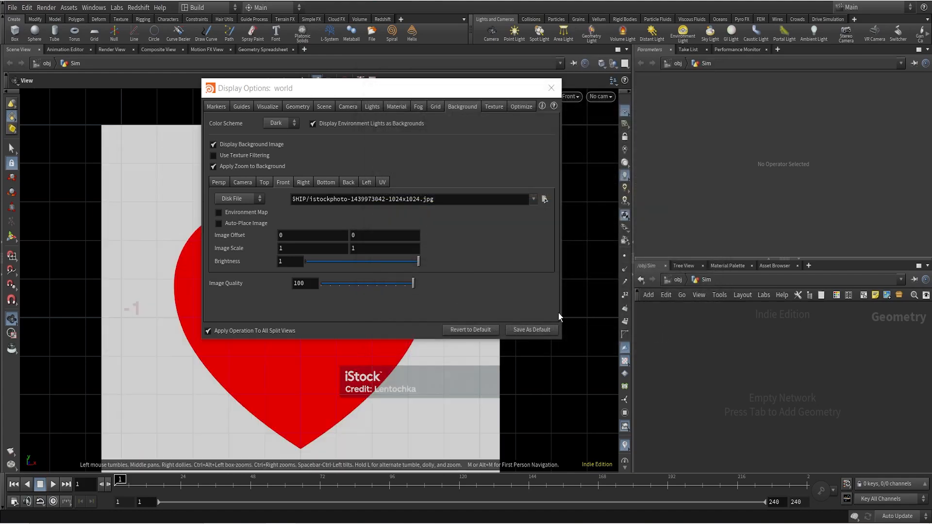
click(558, 88)
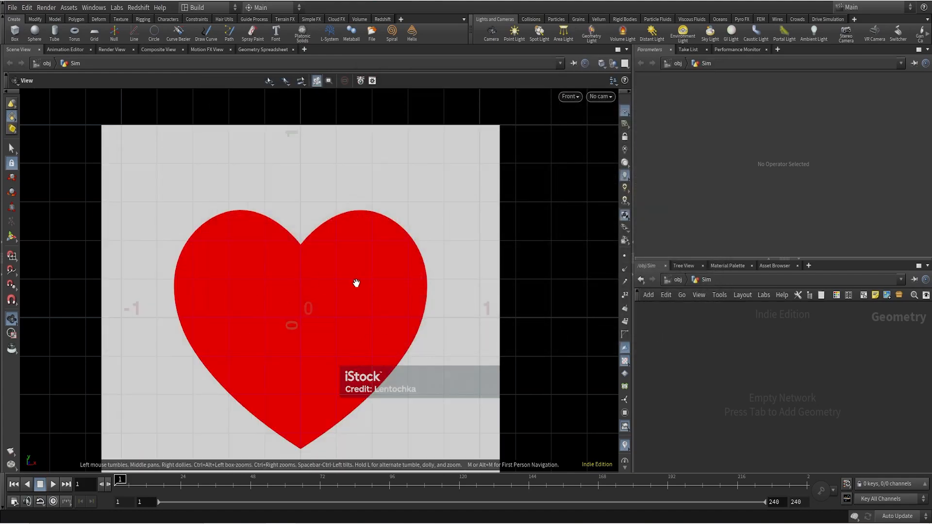
scroll(356, 281, down, 1)
middle_drag(365, 268, 364, 235)
scroll(364, 235, up, 2)
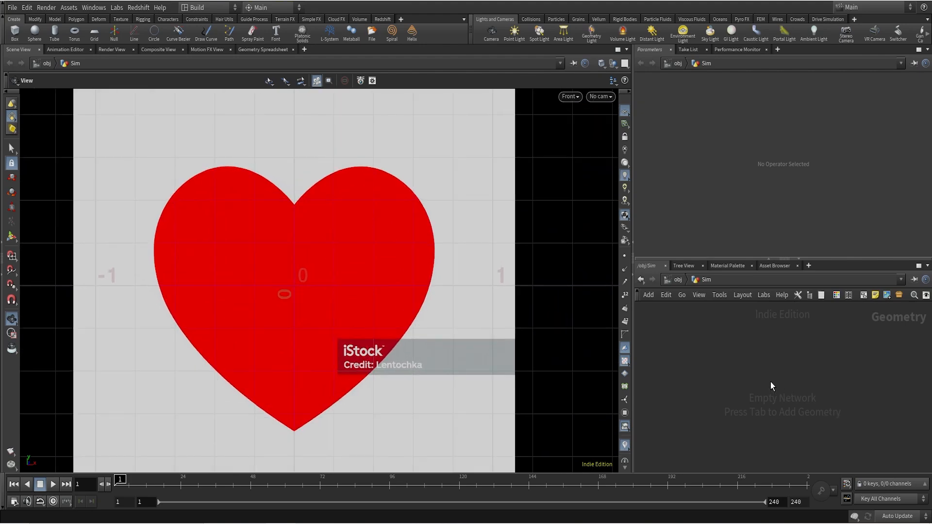
Add a Curve Bezier node to the empty Sim network.
key(Tab)
text(curve)
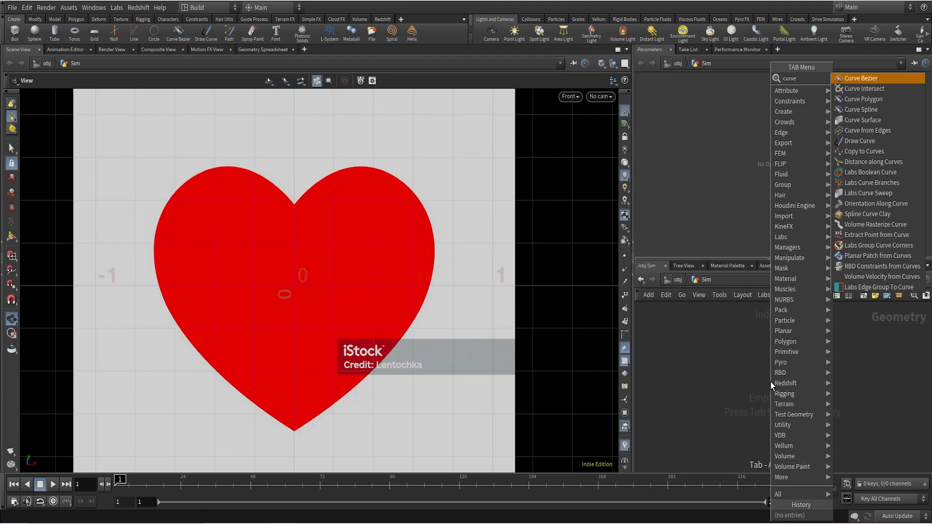
key(Return)
click(850, 373)
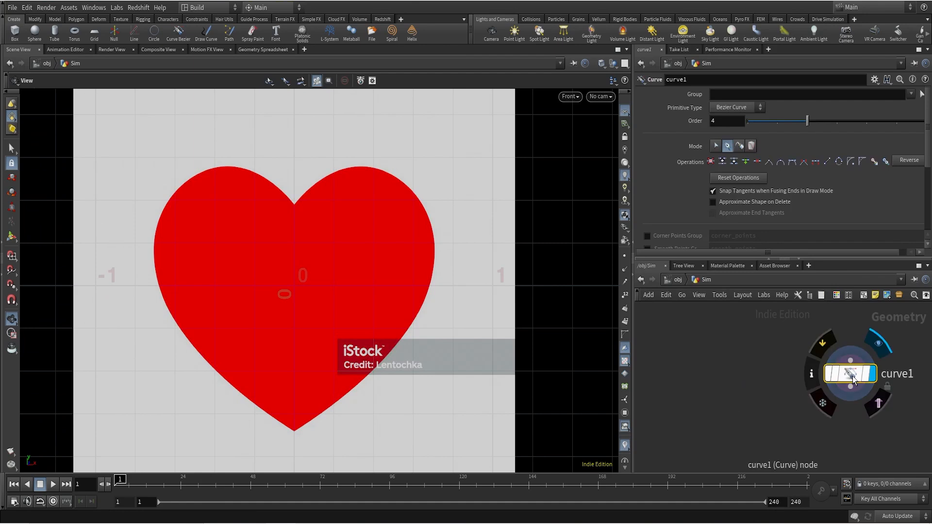
Start the Bezier curve at the heart's cleft and place a smooth point on the upper-right lobe, following the outline.
scroll(302, 264, up, 3)
scroll(339, 150, up, 5)
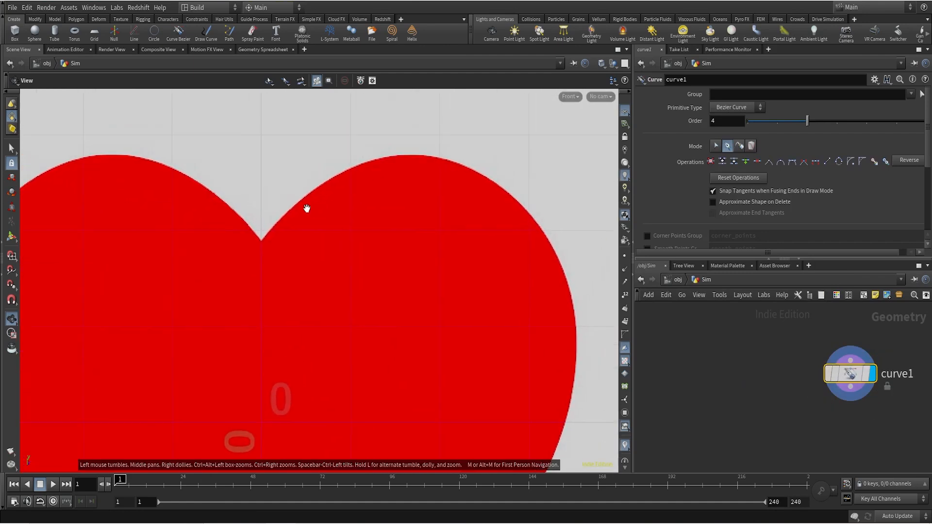
click(12, 236)
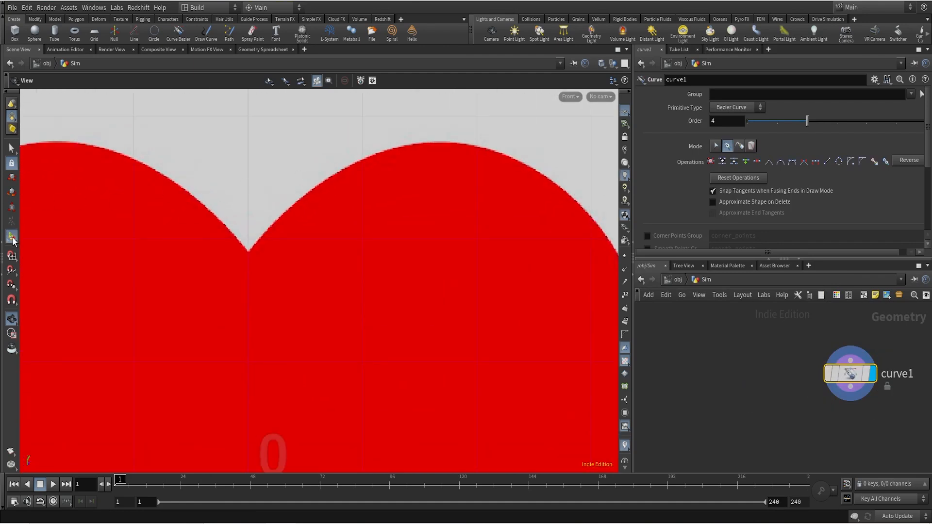
click(248, 251)
drag(502, 155, 633, 215)
Continue the curve along the heart's right side with one smooth point and a corner point at the bottom tip.
key(space)
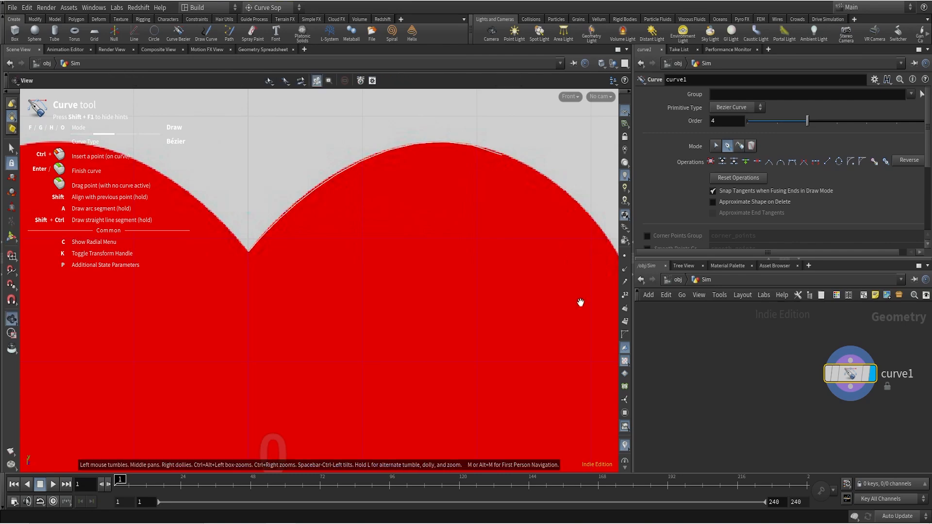
middle_drag(581, 294, 418, 158)
right_drag(434, 183, 351, 337)
middle_drag(430, 340, 451, 271)
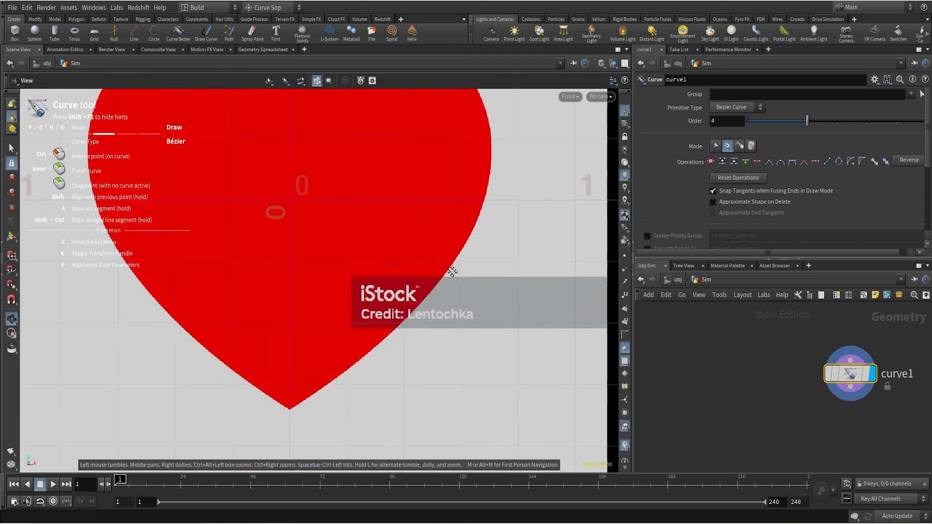
right_drag(452, 271, 400, 302)
middle_drag(400, 301, 401, 322)
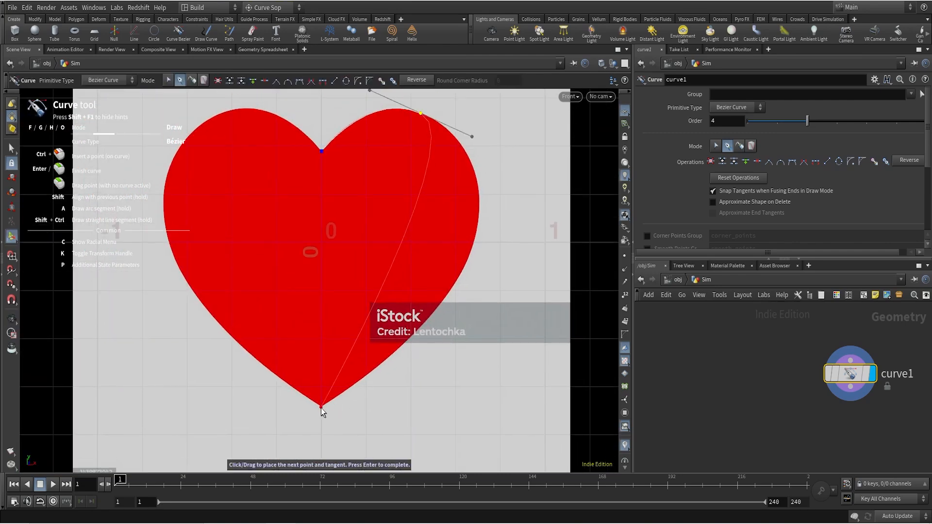
drag(322, 406, 131, 522)
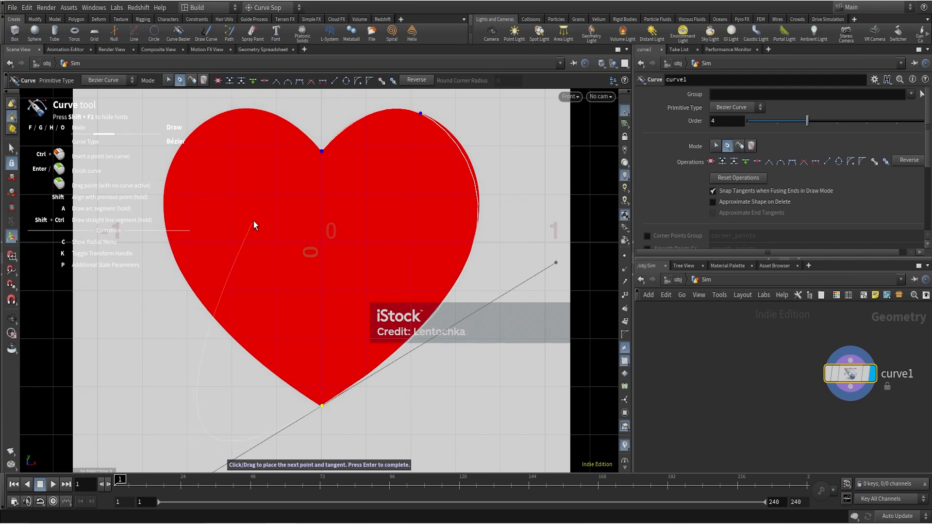
key(ctrl+z)
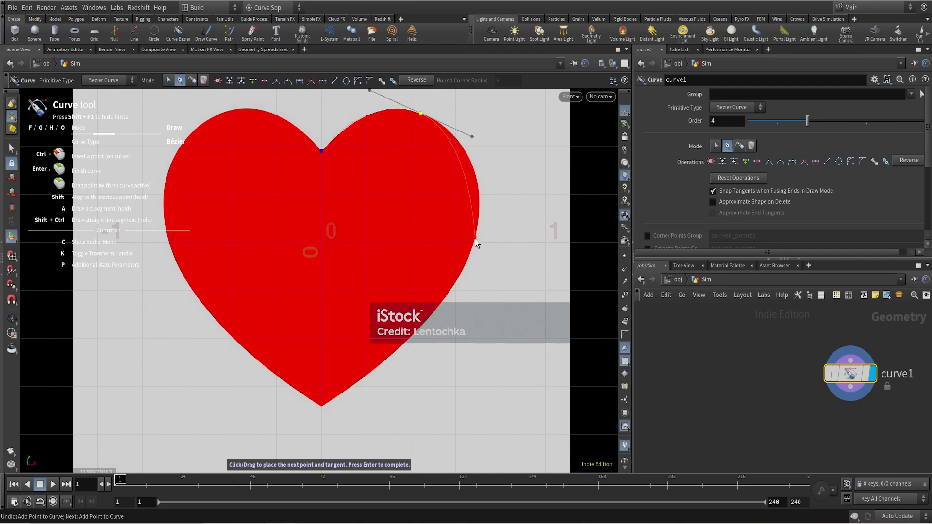
drag(467, 258, 436, 328)
click(321, 406)
Trace the heart's left side with two smooth points and close the curve at the cleft.
drag(173, 251, 152, 176)
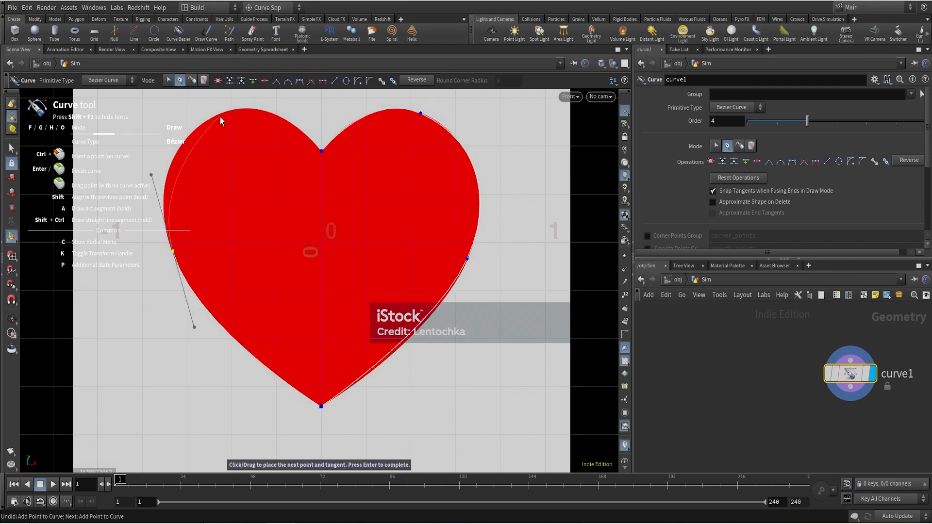
drag(222, 115, 267, 107)
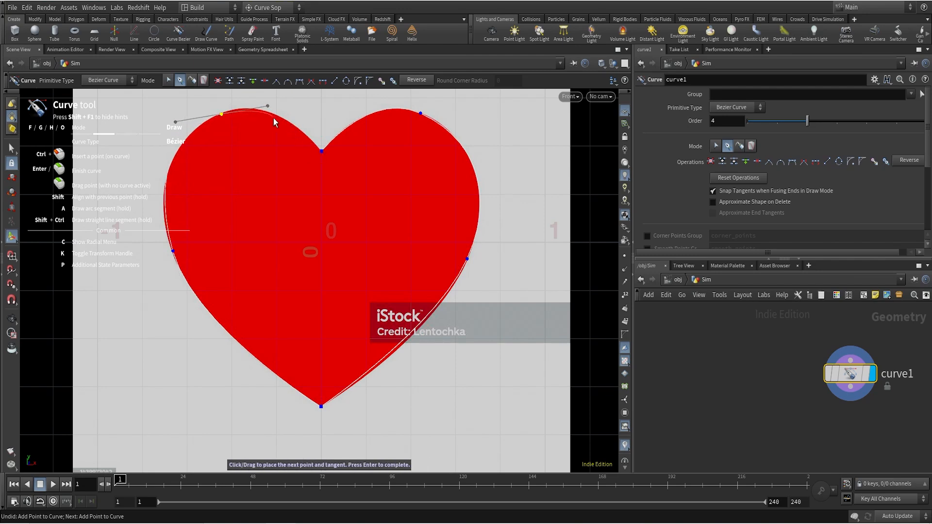
click(321, 153)
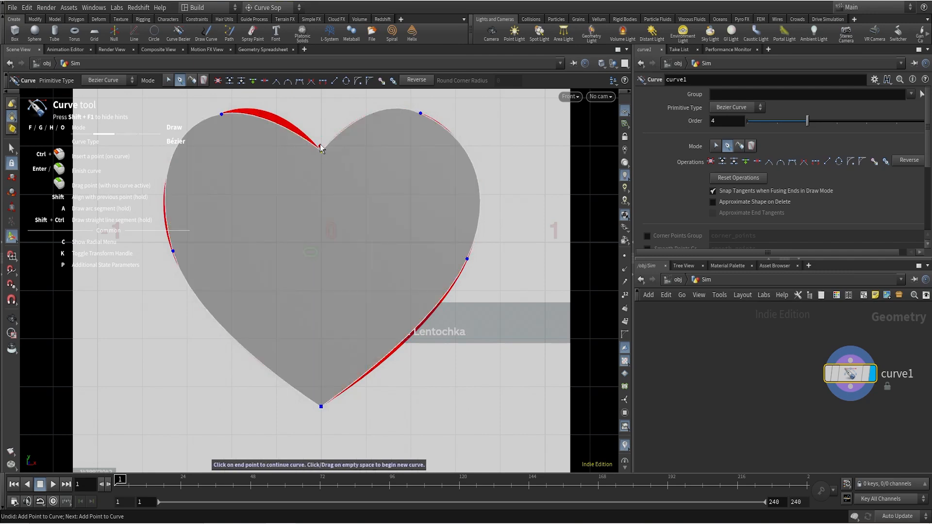
In the curve's edit mode, adjust the upper-left point's tangent handles and the lower-right anchor point to match the heart outline.
middle_drag(293, 118, 289, 196)
scroll(290, 190, up, 2)
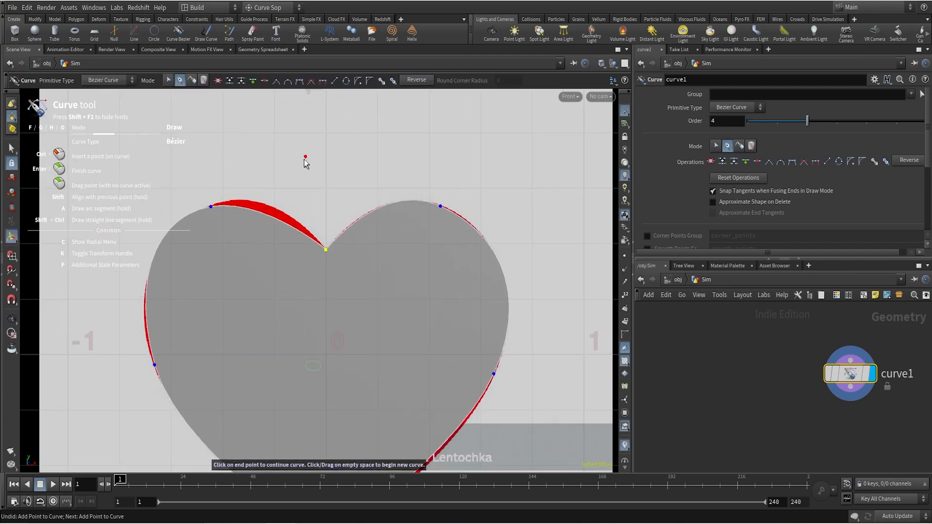
key(f)
drag(265, 198, 276, 182)
alt+middle_drag(195, 226, 219, 178)
drag(183, 179, 175, 185)
alt+middle_drag(374, 275, 364, 192)
click(507, 244)
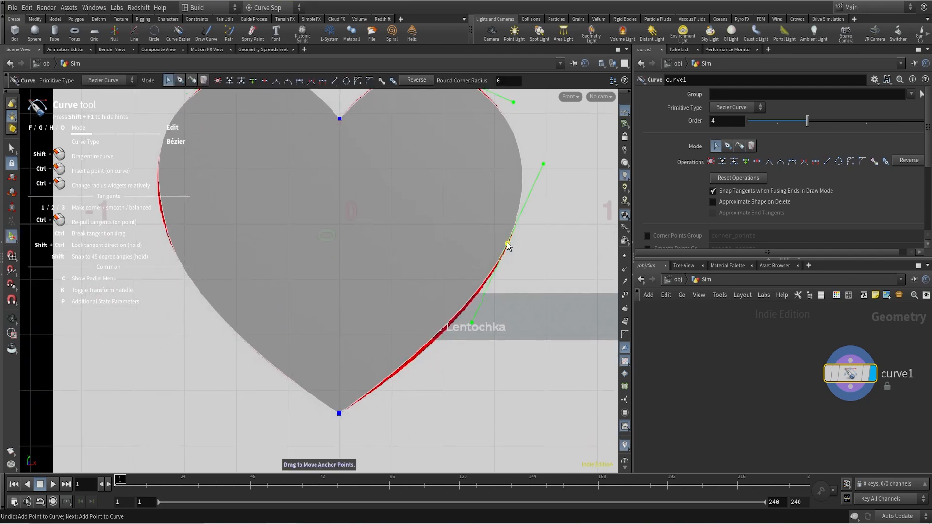
drag(508, 244, 508, 249)
scroll(512, 232, down, 2)
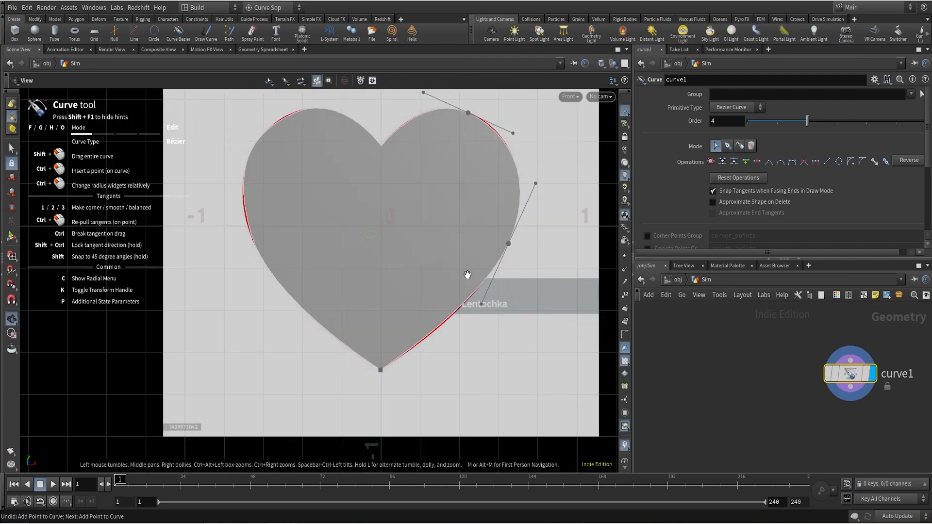
Clear the front view's background image path in the display options and close them.
middle_drag(830, 408, 755, 385)
click(752, 384)
key(d)
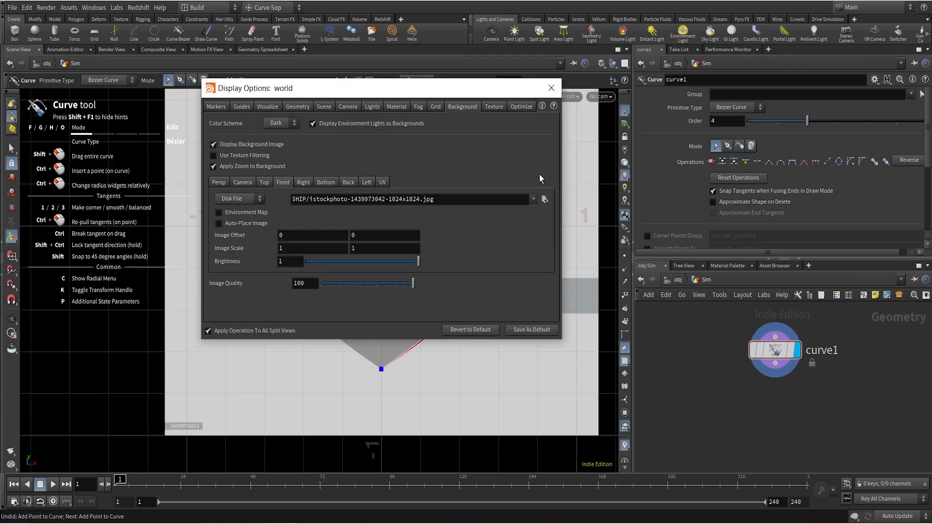
triple_click(496, 203)
key(BackSpace)
click(546, 91)
Switch the viewport from the front view to the perspective view.
click(572, 98)
mouse_move(590, 118)
click(650, 120)
alt+scroll(437, 228, down, 2)
alt+drag(377, 256, 338, 272)
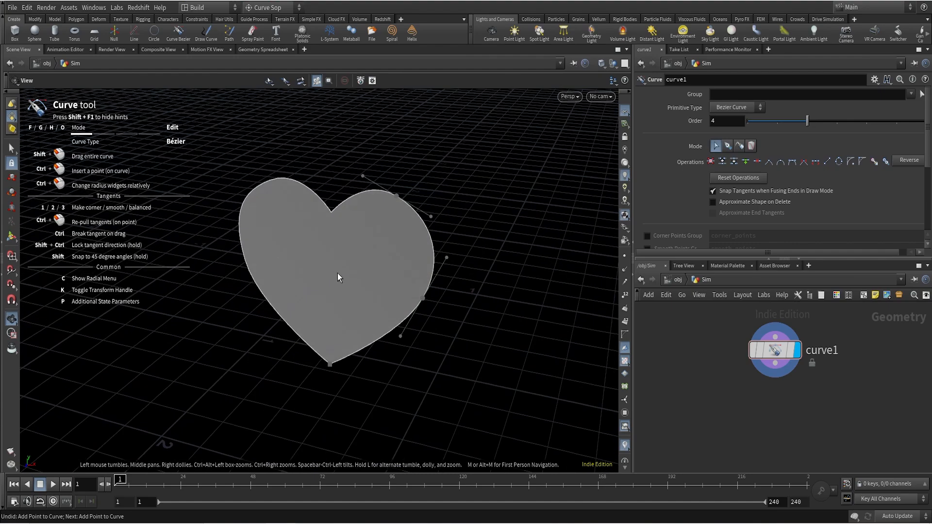
Add a Resample node connected to the curve's output and display it.
middle_drag(797, 423, 777, 392)
drag(754, 334, 704, 400)
text(resample)
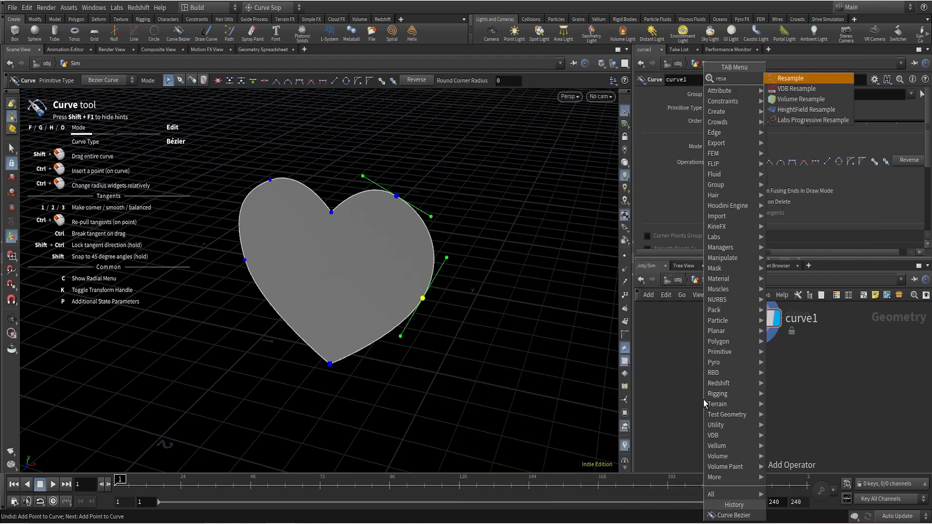
key(Return)
click(720, 399)
drag(697, 400, 719, 419)
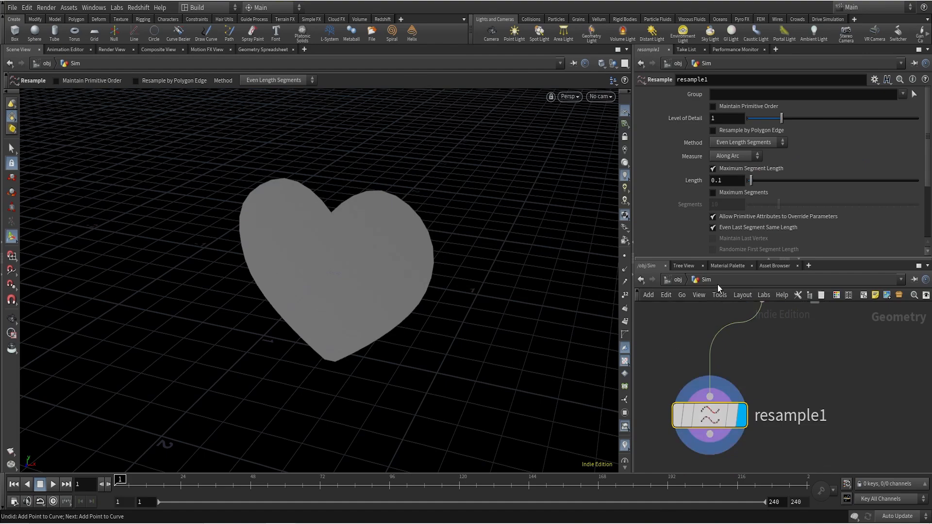
Set the Resample node's maximum segment length to 0.025.
click(733, 180)
text(0.025)
key(Return)
alt+drag(352, 226, 369, 276)
Add a PolyExtrude node connected to the Resample node's output and display it.
middle_drag(819, 382, 796, 261)
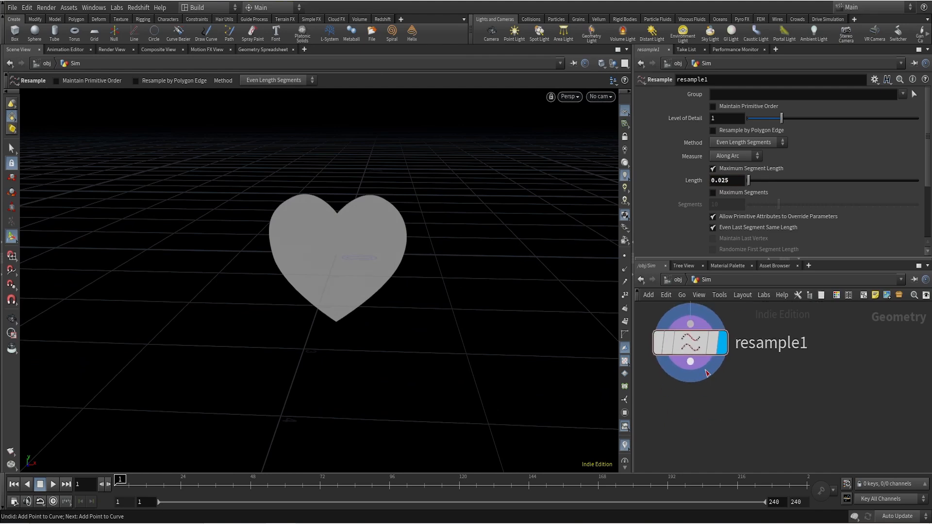
key(Tab)
text(polyext)
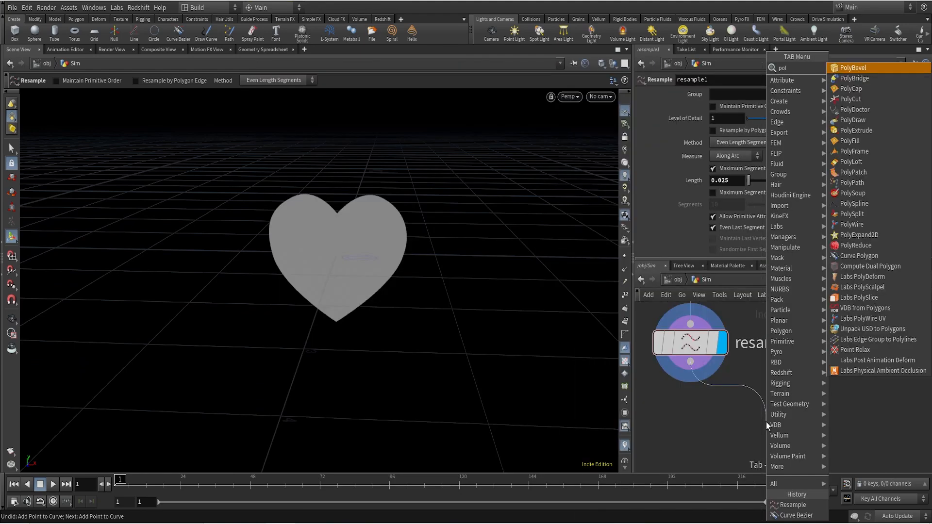
key(Return)
click(766, 423)
Set the PolyExtrude distance to 0.322 to give the heart thickness.
drag(295, 208, 546, 190)
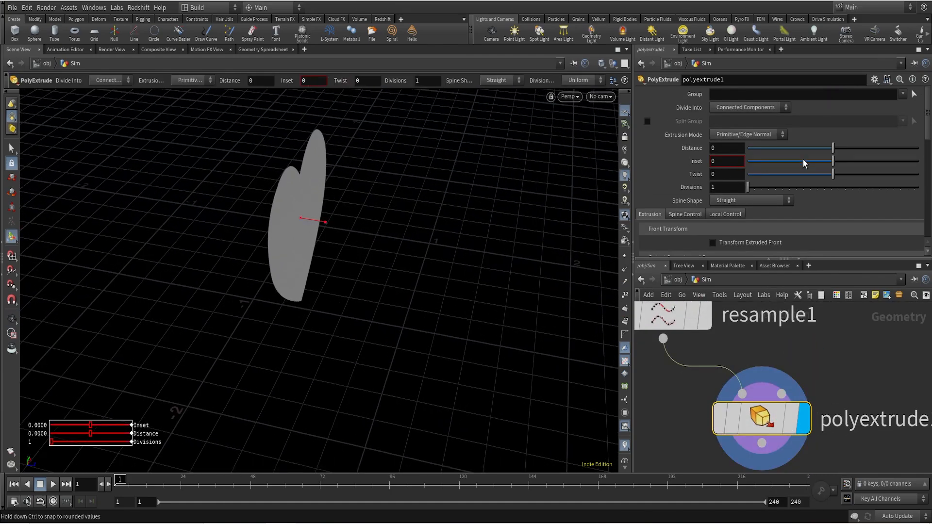
click(728, 148)
text(3)
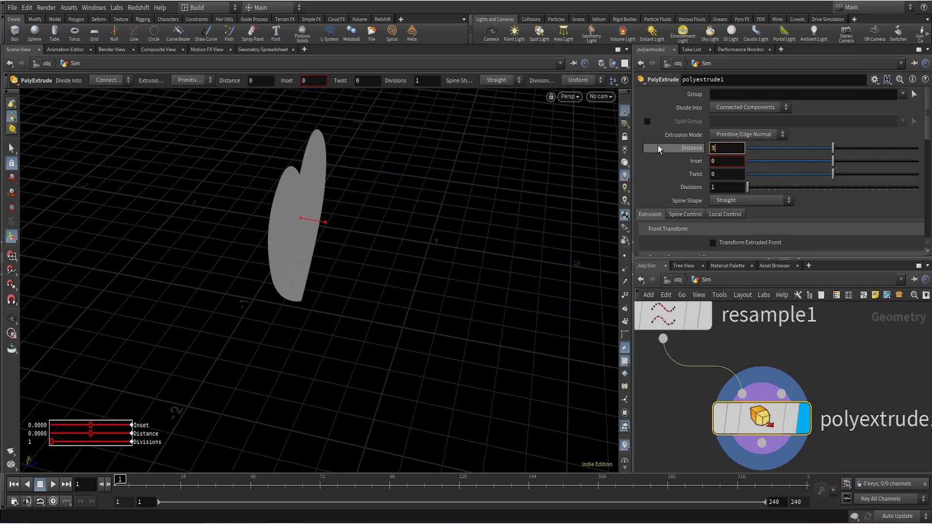
key(BackSpace)
text(.322)
key(Return)
key(Escape)
drag(301, 181, 325, 152)
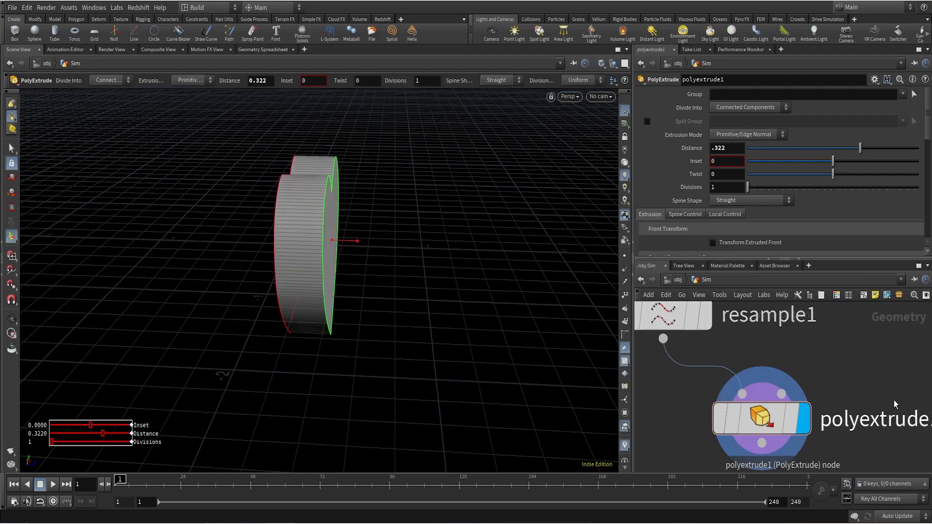
Set the extrusion's number of divisions to 10.
click(729, 187)
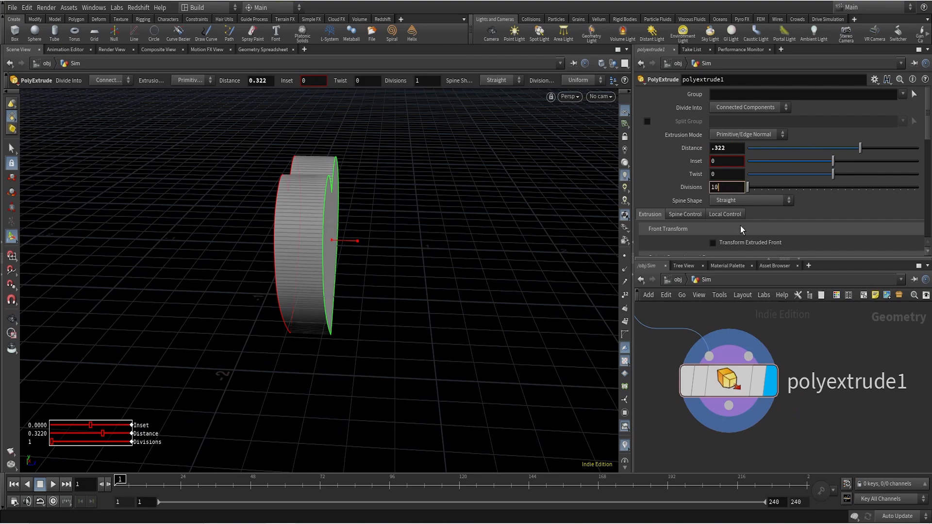
text(0)
key(Return)
Enable Output Back on the PolyExtrude node to close the heart's rear face.
scroll(791, 218, down, 3)
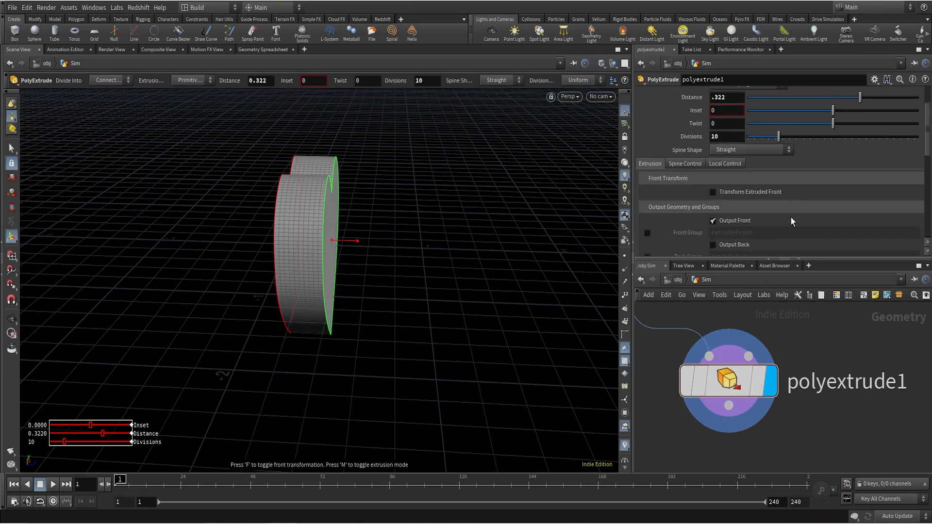
click(713, 208)
alt+drag(369, 269, 313, 244)
click(710, 209)
click(711, 209)
alt+drag(394, 229, 234, 229)
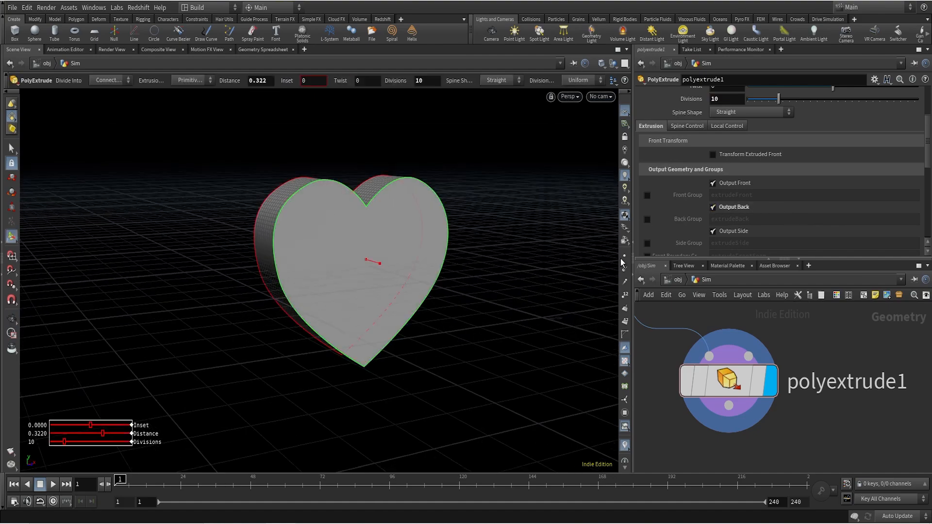
Add a Transform node connected to the PolyExtrude node's output.
scroll(903, 366, down, 3)
middle_drag(866, 418, 841, 371)
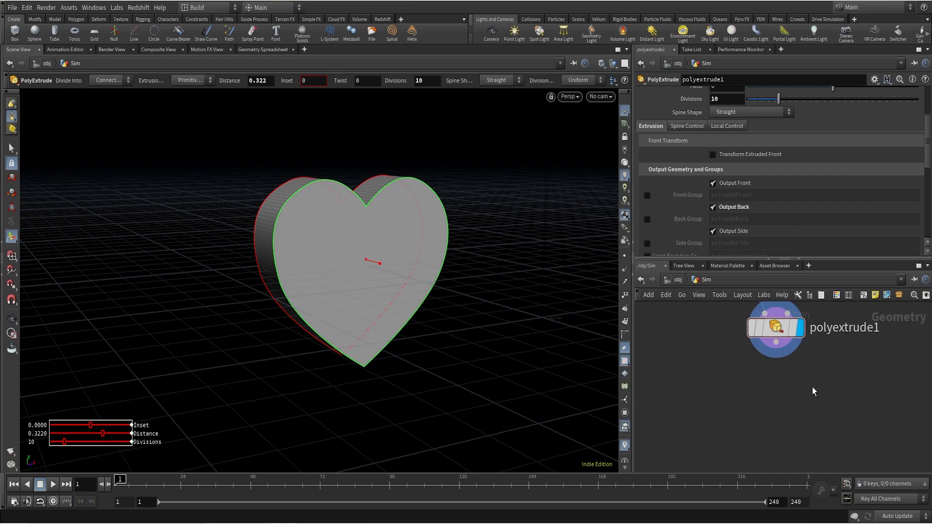
drag(776, 343, 814, 426)
text(transf)
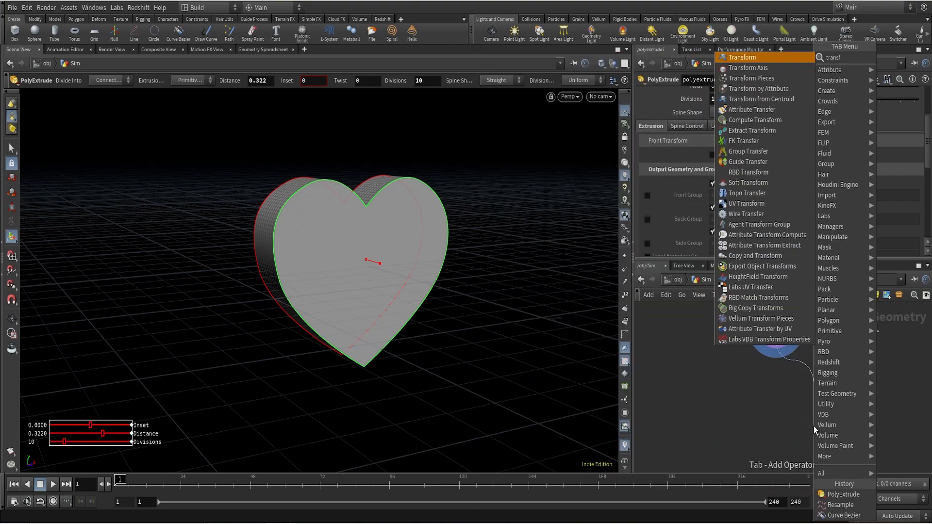
key(Return)
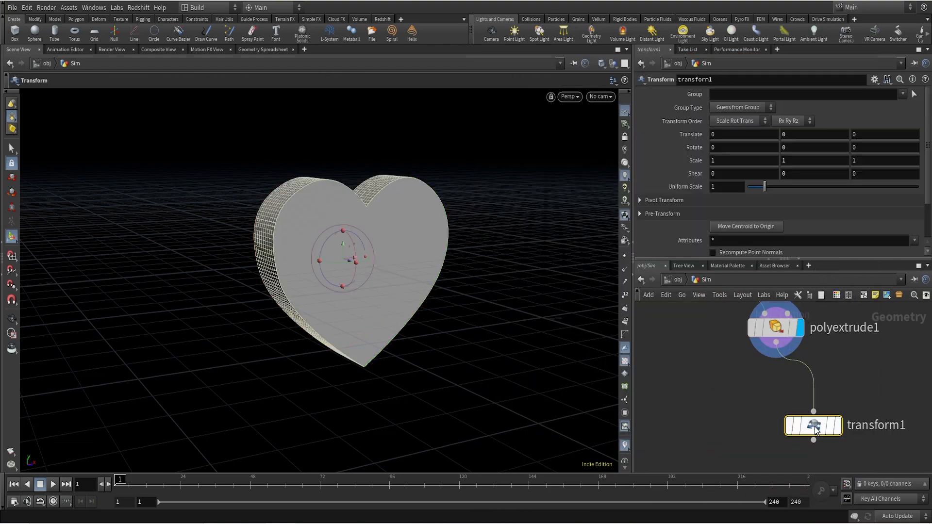
Display the Transform node's result and set its uniform scale to 0.77.
alt+drag(486, 364, 447, 193)
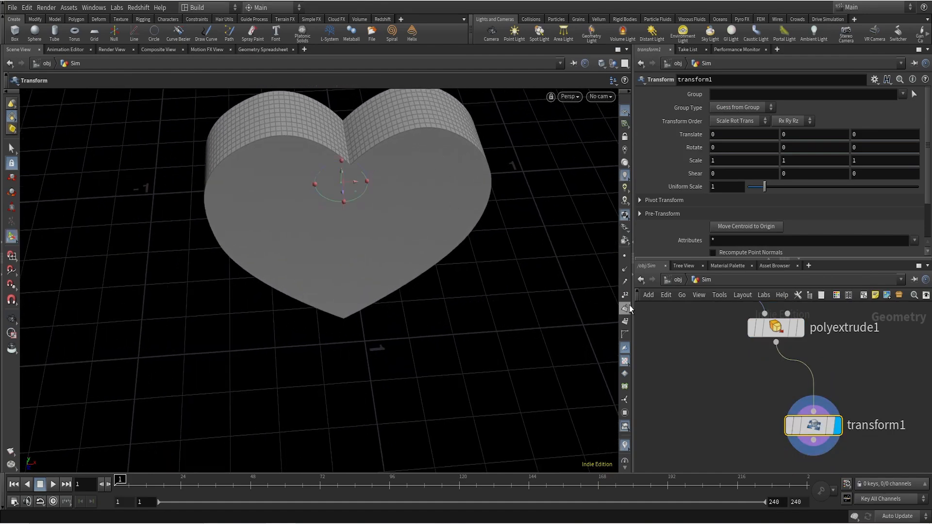
drag(765, 188, 760, 189)
alt+drag(336, 213, 445, 208)
key(Return)
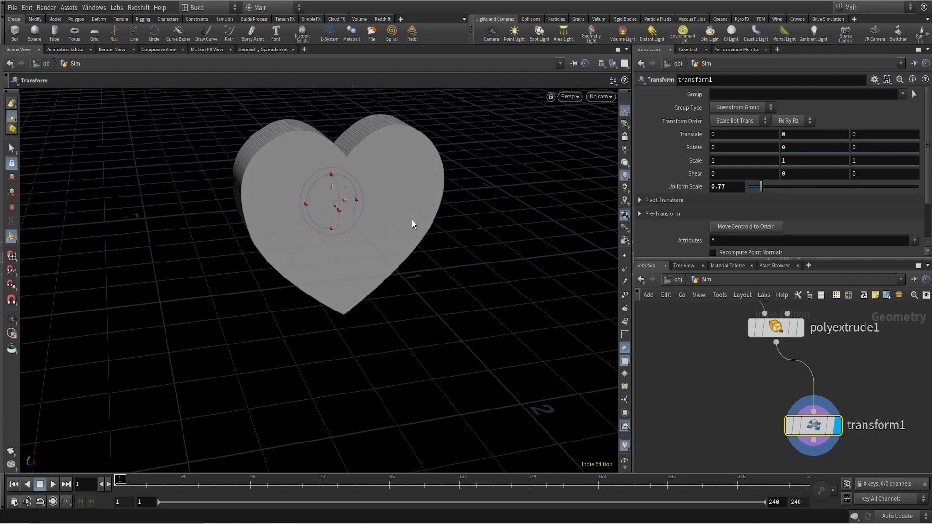
Add an IsoOffset node fed by the Transform node, display it, and set its Uniform Sampling Divs to 50.
scroll(880, 411, down, 2)
middle_drag(876, 421, 825, 328)
drag(781, 338, 823, 412)
text(iso)
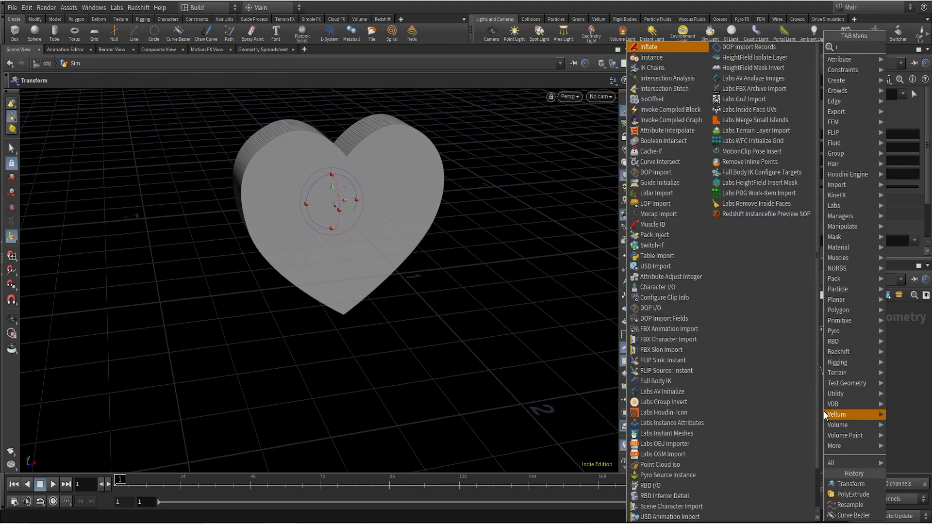
key(Return)
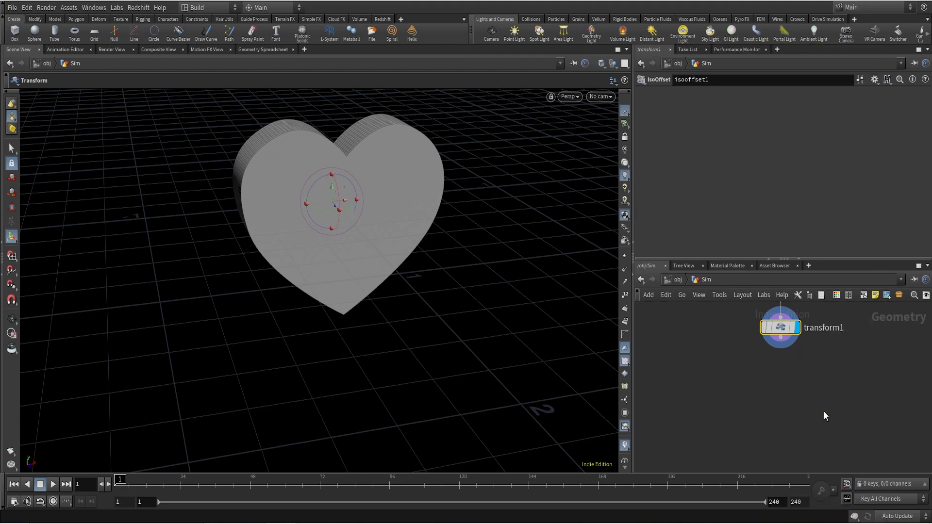
click(824, 412)
drag(822, 417, 783, 394)
drag(782, 180, 924, 176)
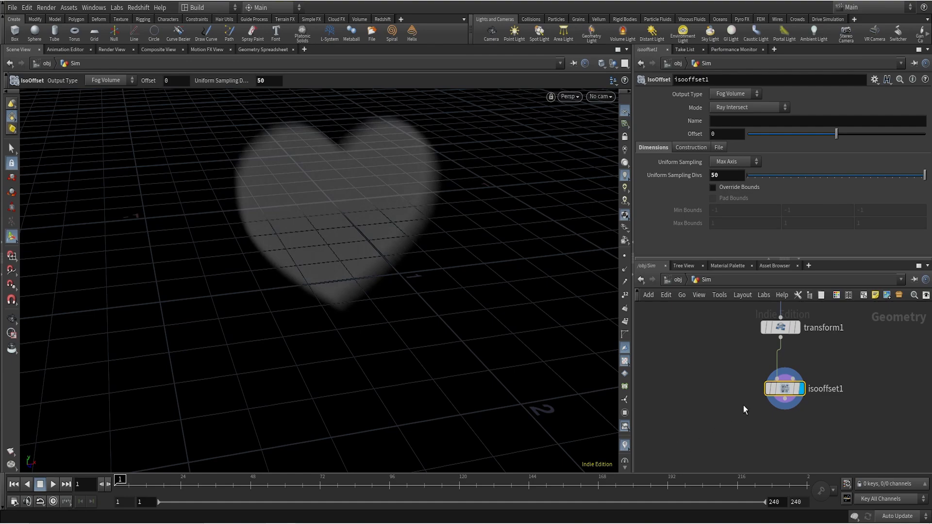
Add a Scatter node connected to the IsoOffset node's output and display its points.
scroll(741, 404, down, 1)
middle_drag(741, 404, 734, 368)
key(Tab)
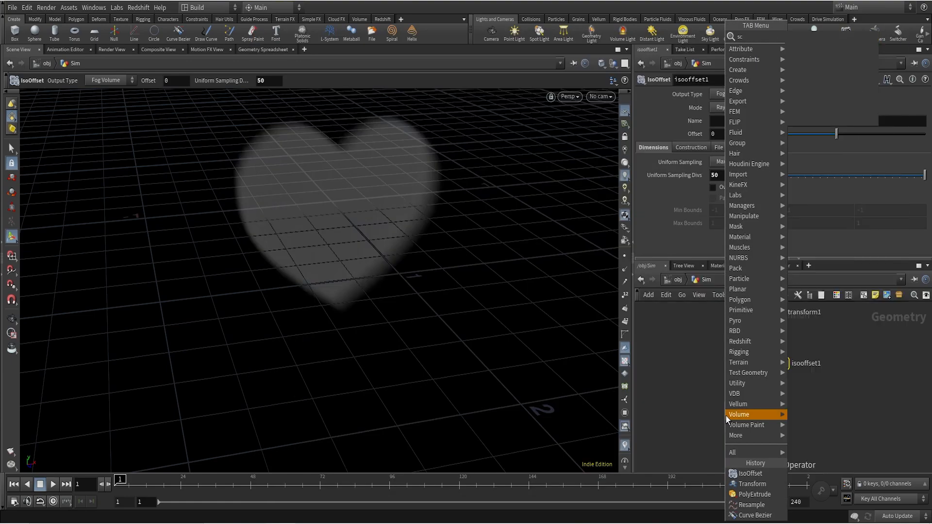
key(Escape)
click(727, 416)
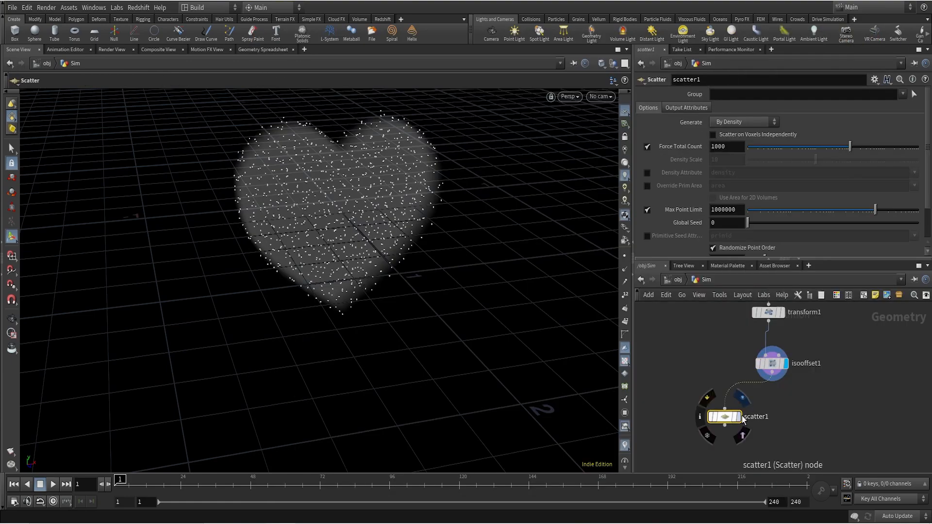
click(737, 416)
Set the Scatter node's Force Total Count to 25.
double_click(731, 149)
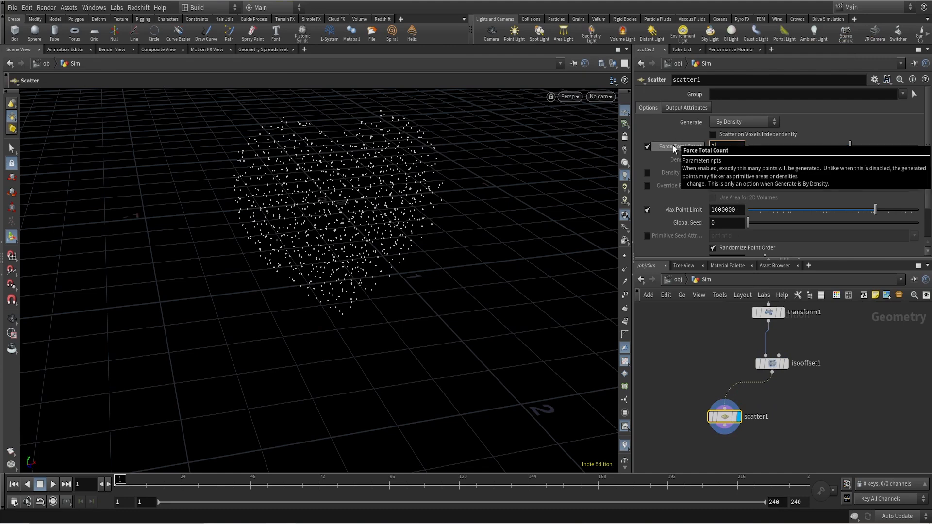
text(25)
key(Return)
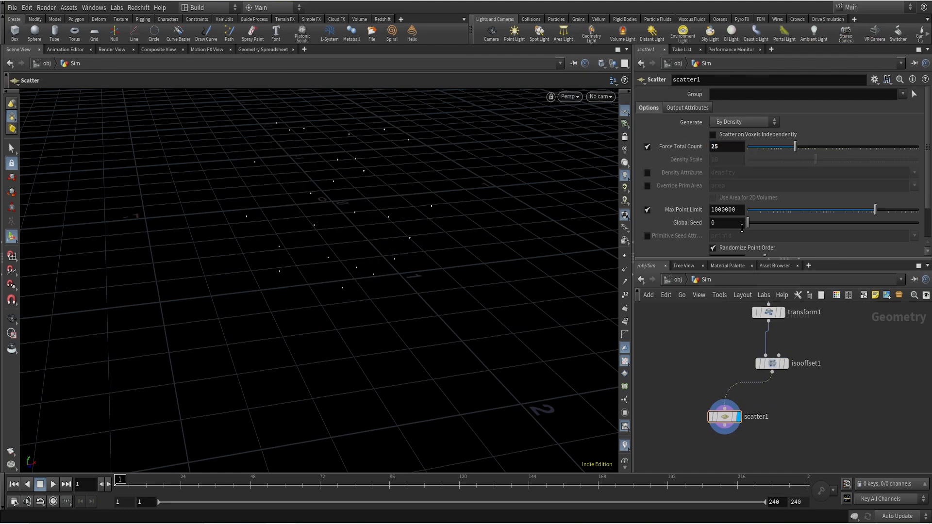
drag(747, 226, 761, 226)
double_click(726, 222)
text(0)
click(534, 481)
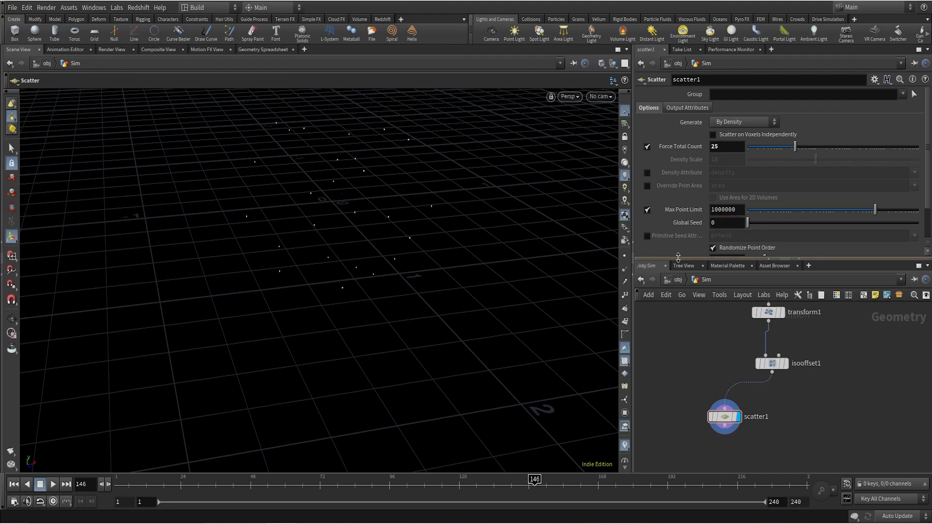
Try different point distributions on the Scatter node and settle on a Global Seed of 46.
middle_drag(721, 222, 744, 200)
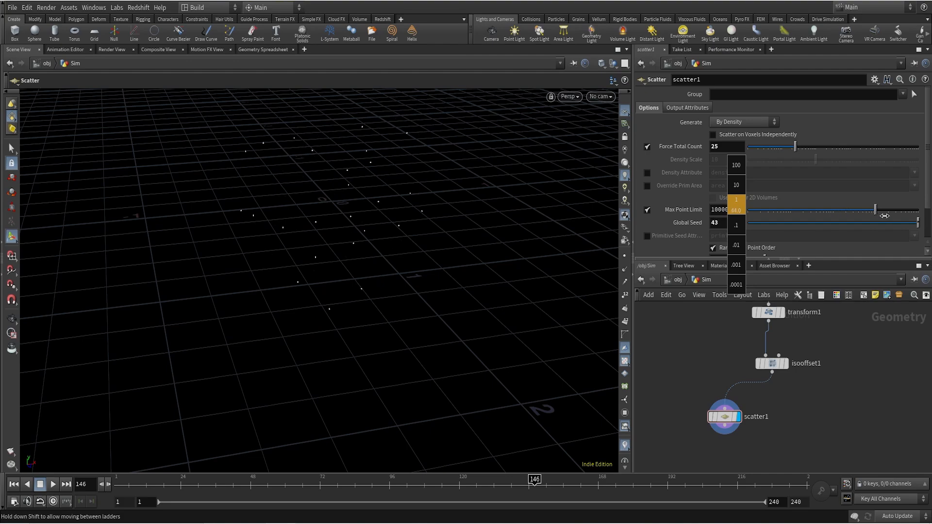
middle_drag(893, 217, 894, 217)
alt+drag(293, 191, 389, 239)
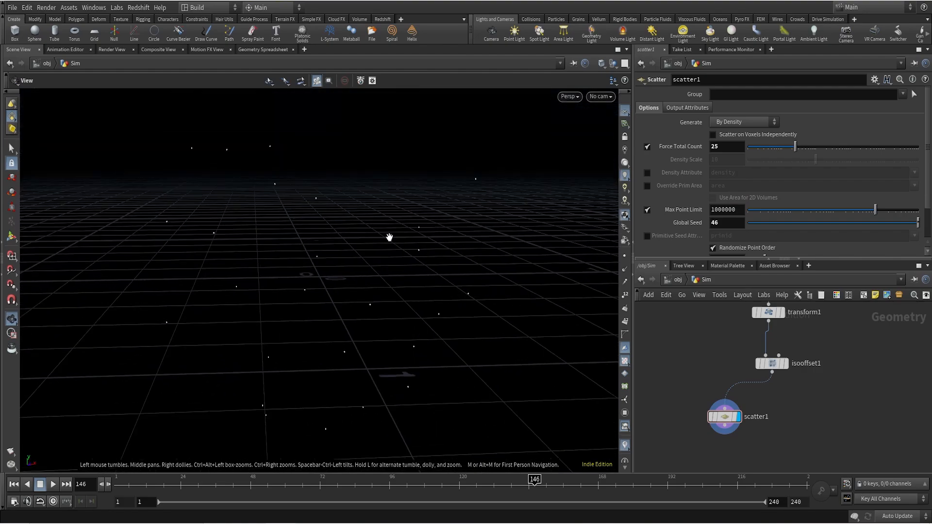
key(Return)
middle_drag(738, 223, 738, 203)
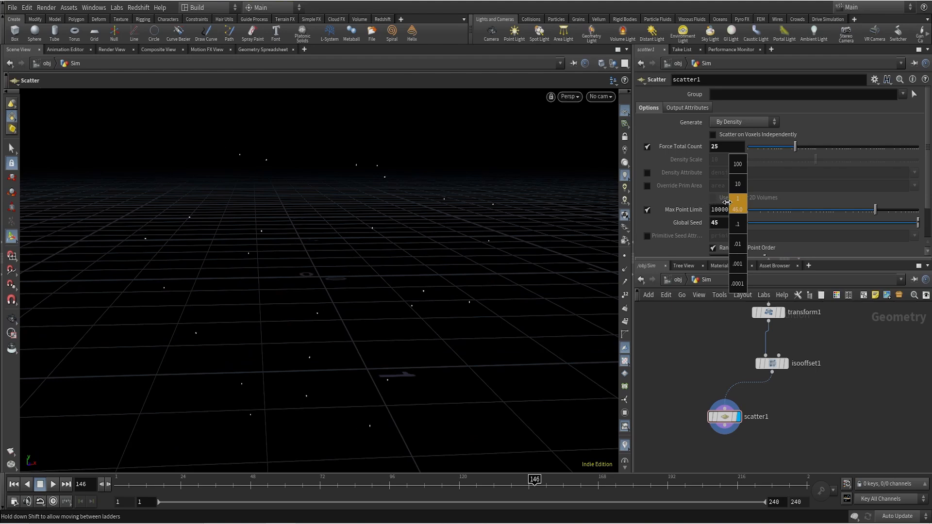
middle_drag(728, 203, 728, 203)
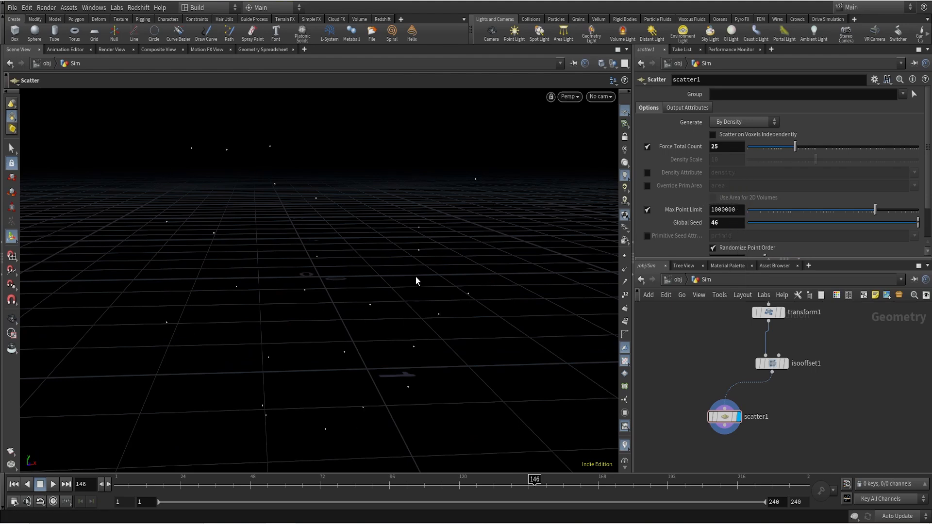
Add a Copy to Points node and connect the Scatter node to its target points input.
scroll(855, 388, down, 3)
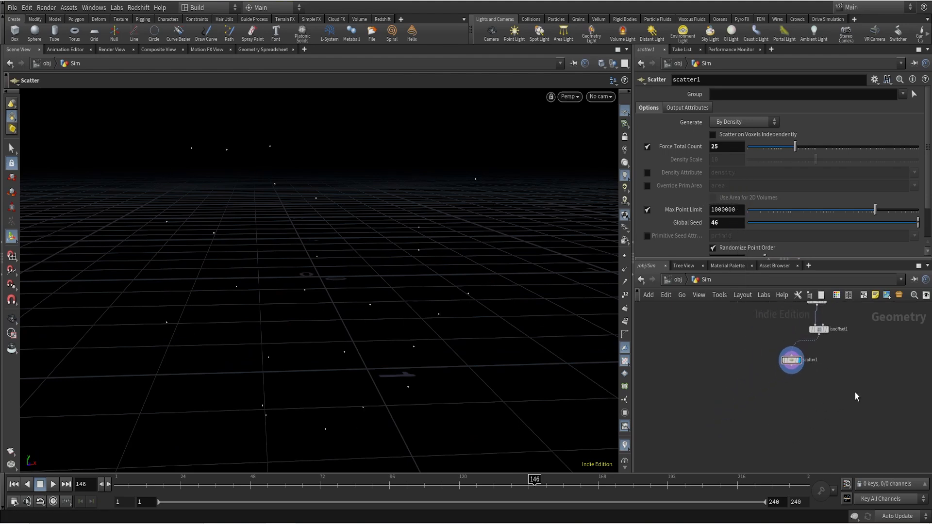
key(Tab)
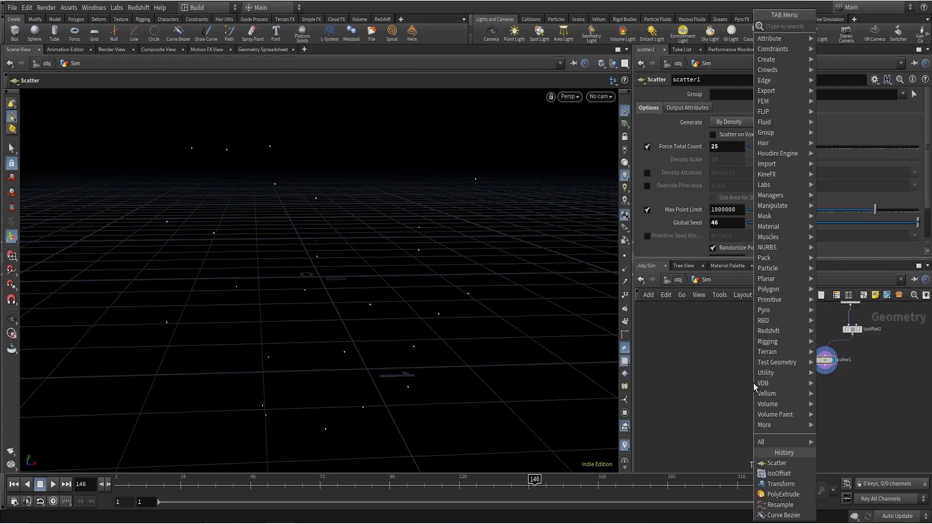
text(copyto)
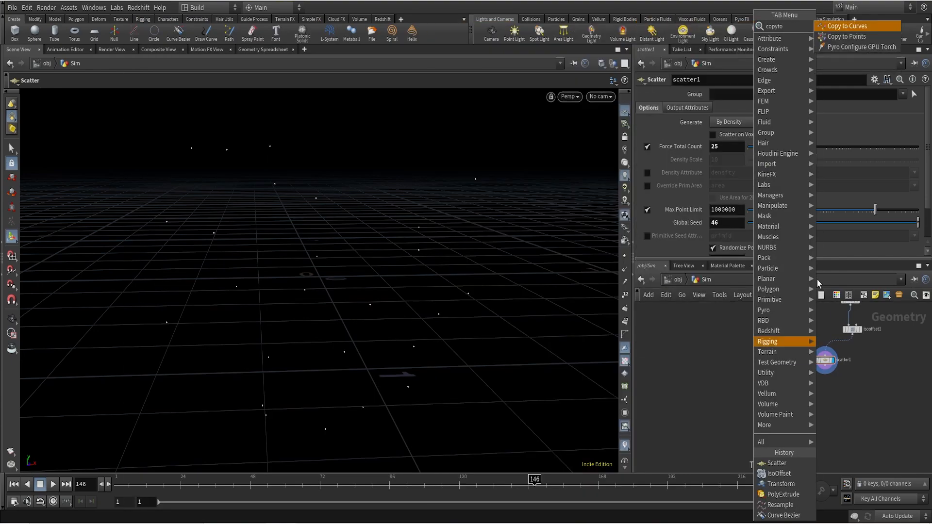
click(873, 34)
click(772, 413)
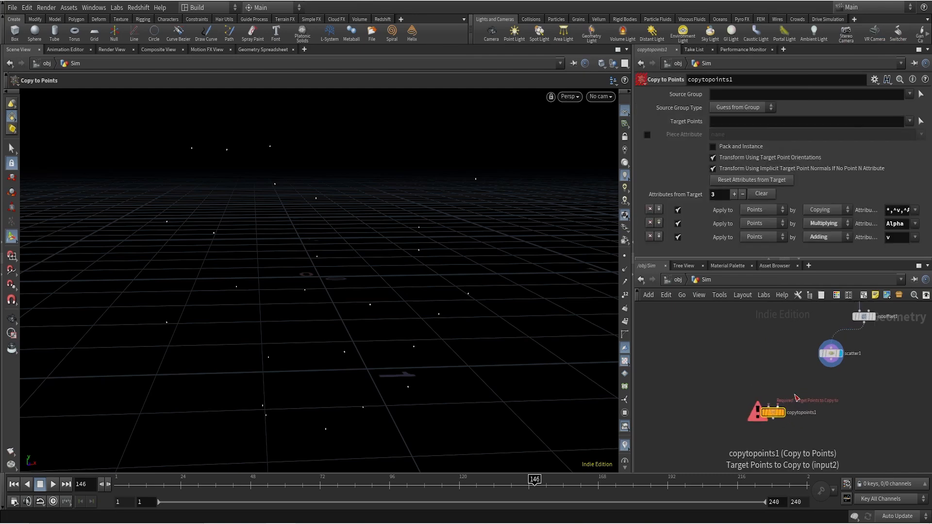
click(776, 407)
click(838, 360)
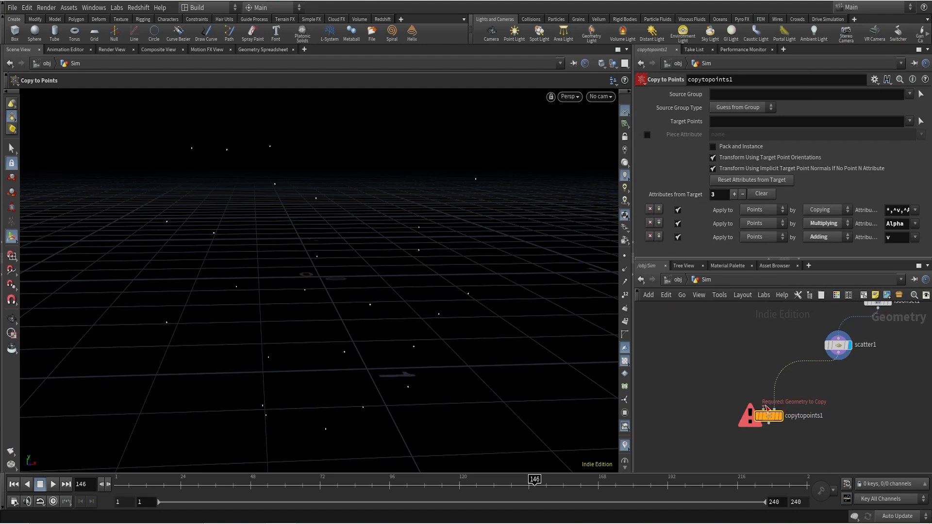
Create a Sphere node wired into the geometry input of the Copy to Points node.
click(765, 408)
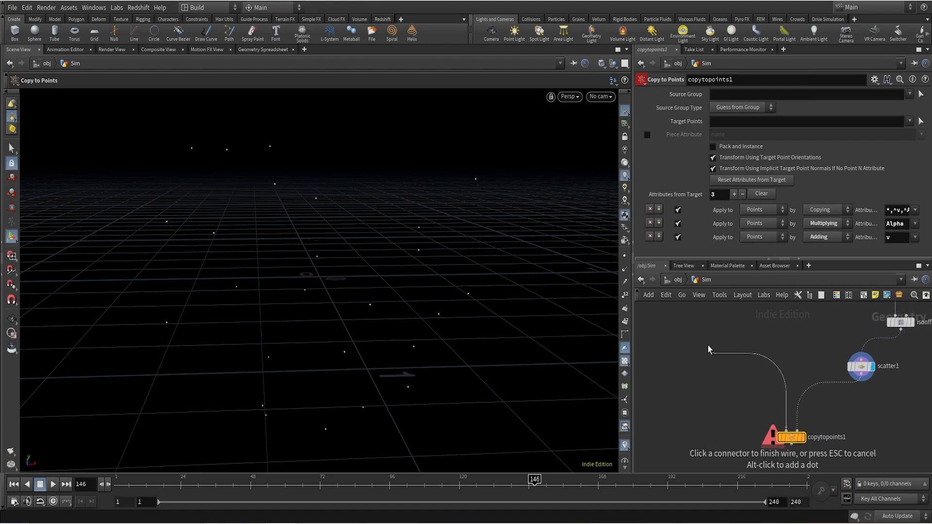
key(Tab)
text(spher)
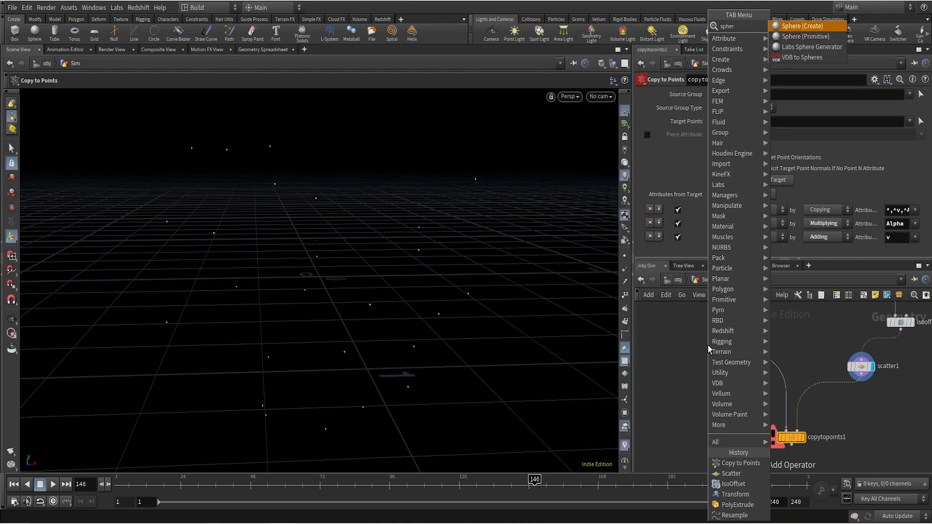
key(Return)
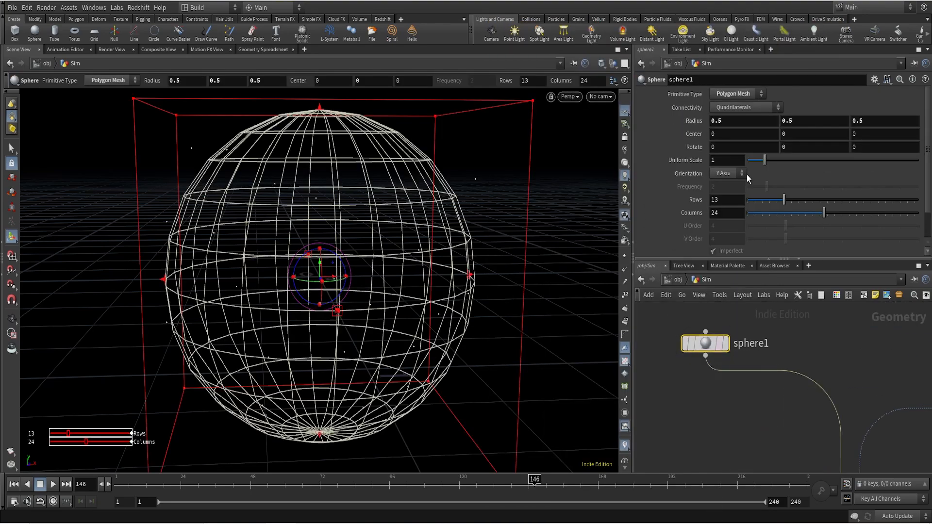
Set the sphere's primitive type to Polygon and its frequency to 10.
click(753, 97)
click(733, 103)
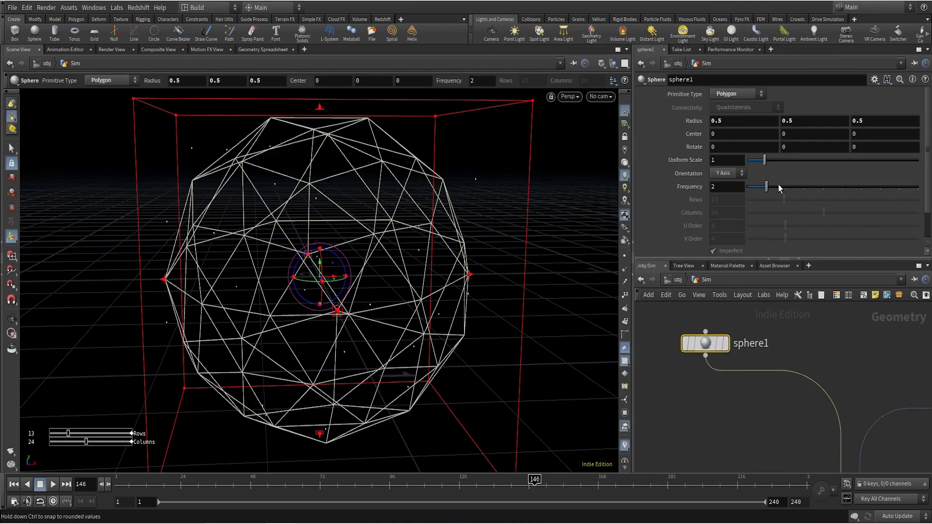
drag(766, 186, 918, 187)
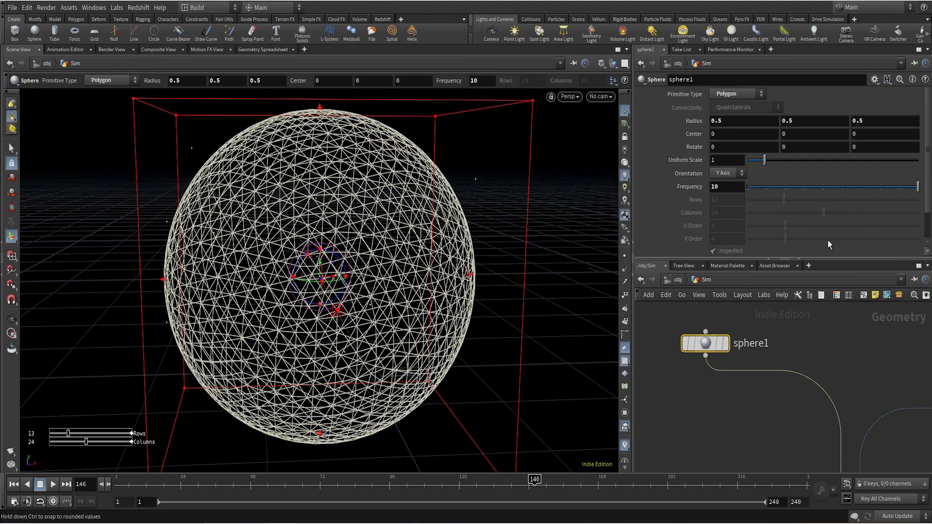
Display and select the Copy to Points node to view the spheres copied onto the scattered points.
scroll(857, 374, down, 4)
middle_drag(857, 424, 831, 352)
scroll(831, 352, up, 4)
click(843, 372)
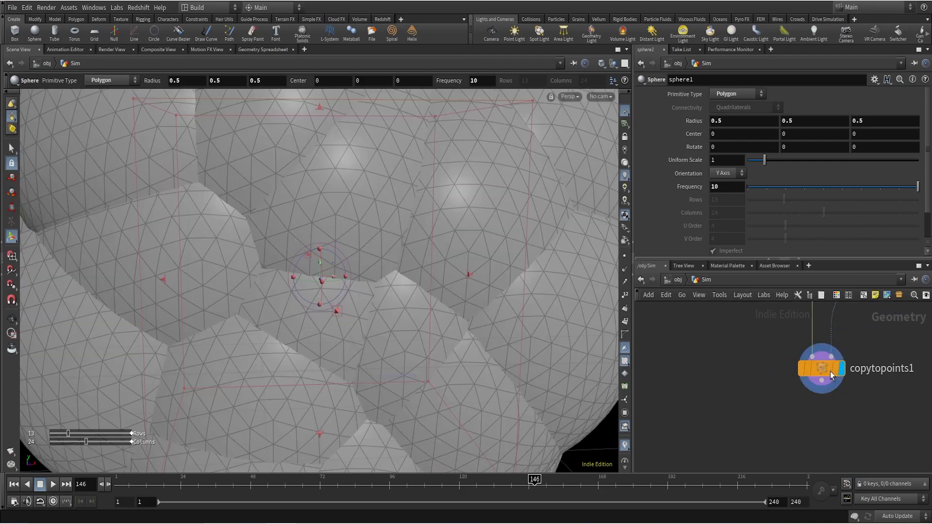
click(830, 372)
scroll(321, 319, down, 6)
alt+drag(316, 319, 427, 266)
key(Return)
Insert a Scatter and Align node between Scatter and Copy to Points, feeding the Scatter output into both of its inputs.
scroll(928, 369, down, 3)
middle_drag(902, 360, 815, 399)
scroll(825, 383, up, 2)
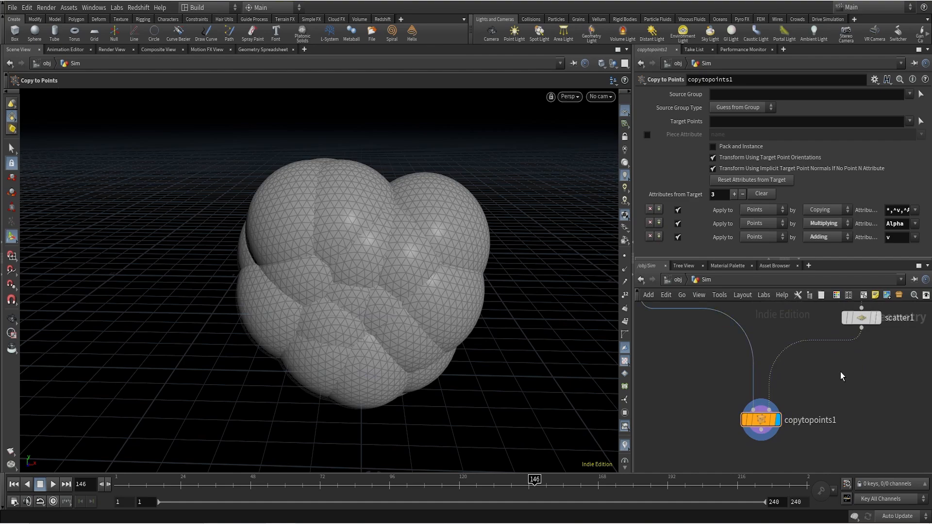
key(Tab)
text(scattan)
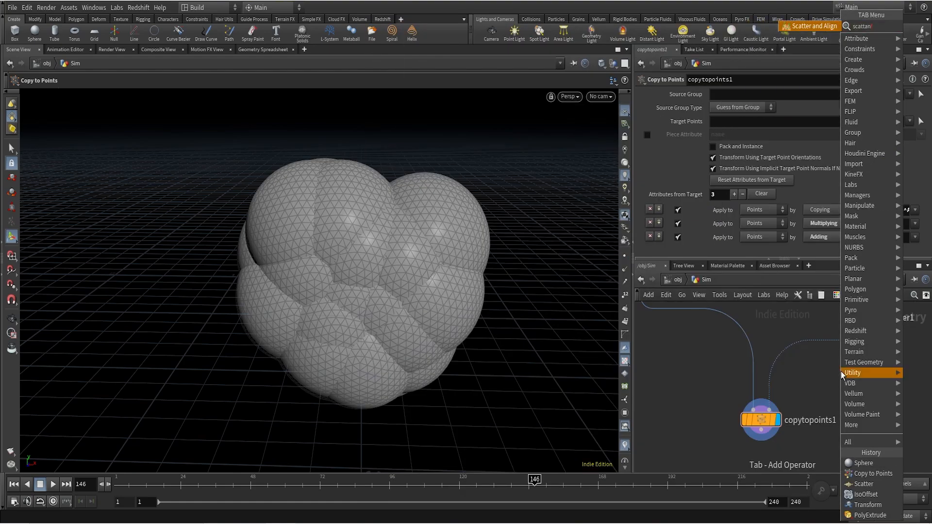
key(Return)
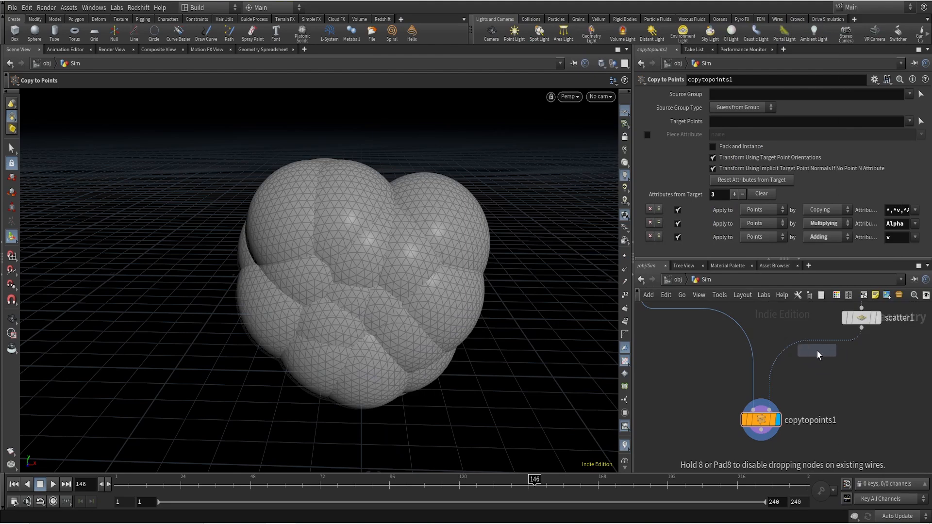
drag(812, 362, 888, 376)
drag(861, 328, 892, 365)
scroll(901, 412, down, 3)
middle_drag(901, 412, 850, 408)
scroll(842, 386, up, 2)
drag(840, 381, 829, 386)
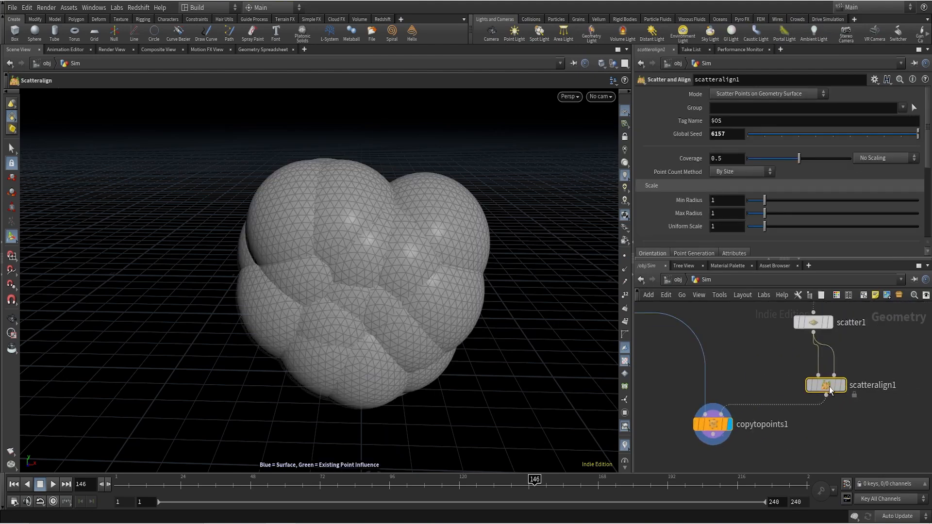
Set the Scatter and Align mode to Add Attributes to Existing Point Cloud and its Min Radius to 0.23.
click(744, 96)
click(738, 115)
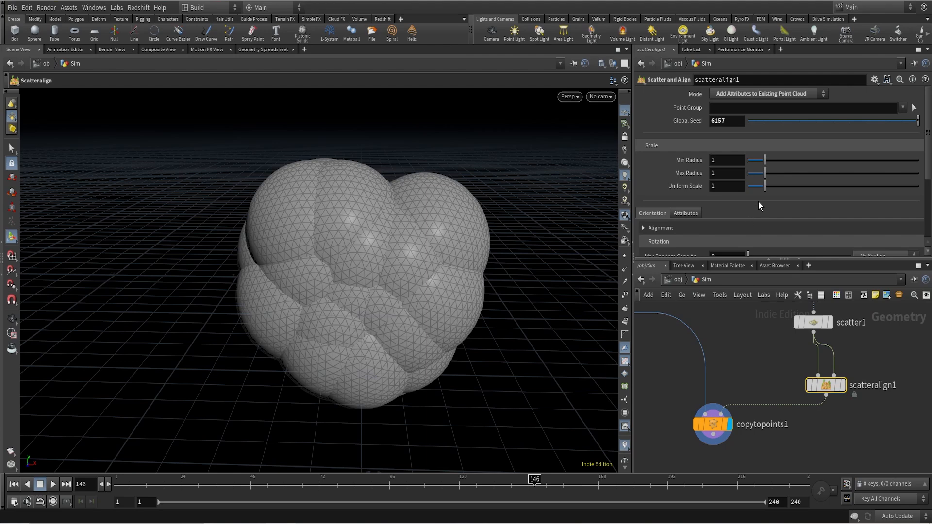
drag(764, 160, 752, 159)
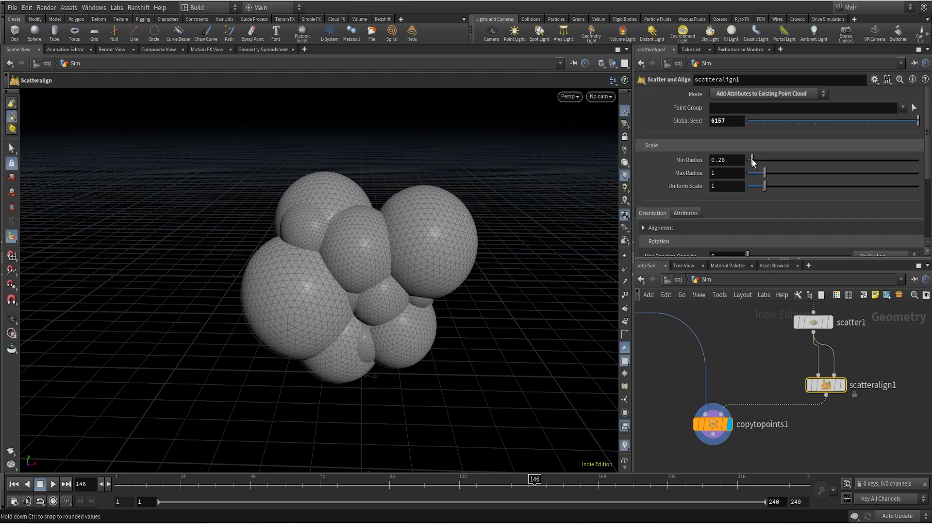
click(726, 160)
text(.2)
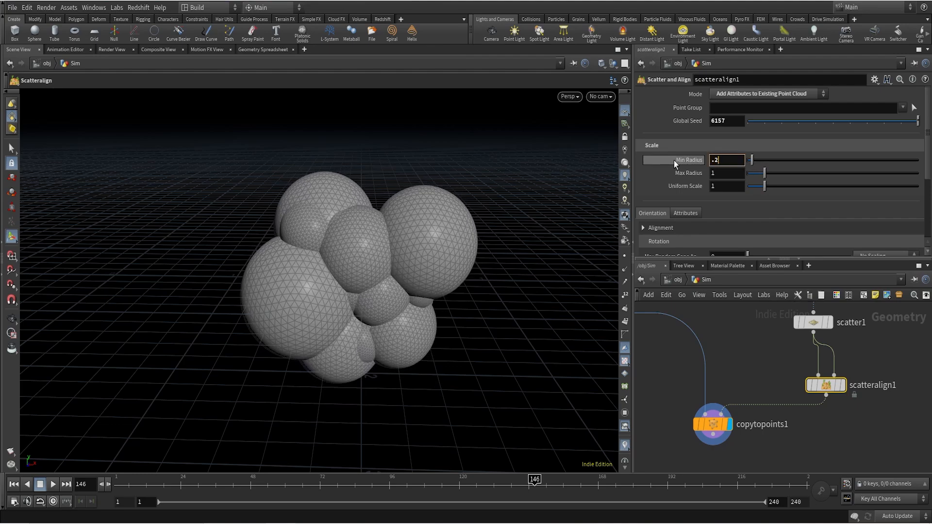
text(3)
click(924, 371)
alt+right_drag(432, 342, 441, 233)
alt+drag(441, 233, 403, 235)
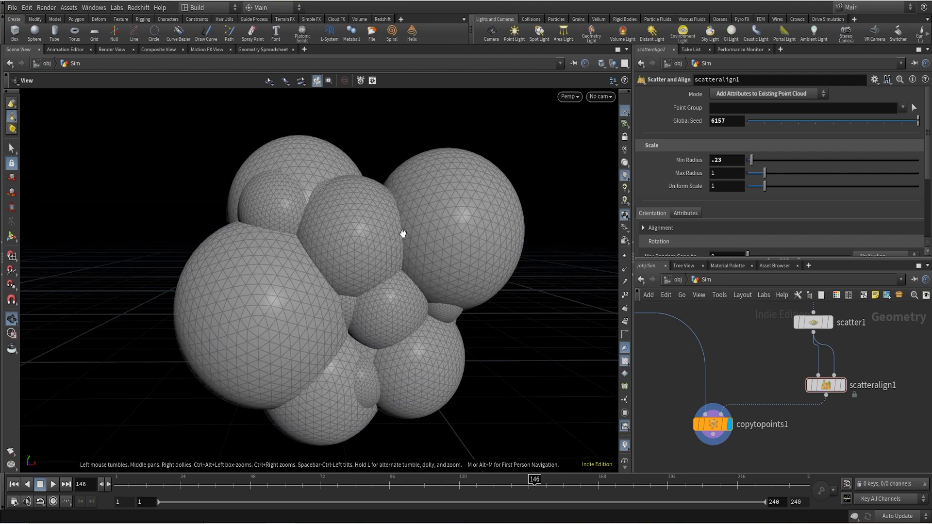
key(Return)
Set the Scatter and Align node's Max Radius to 0.36.
drag(761, 177, 753, 171)
click(733, 175)
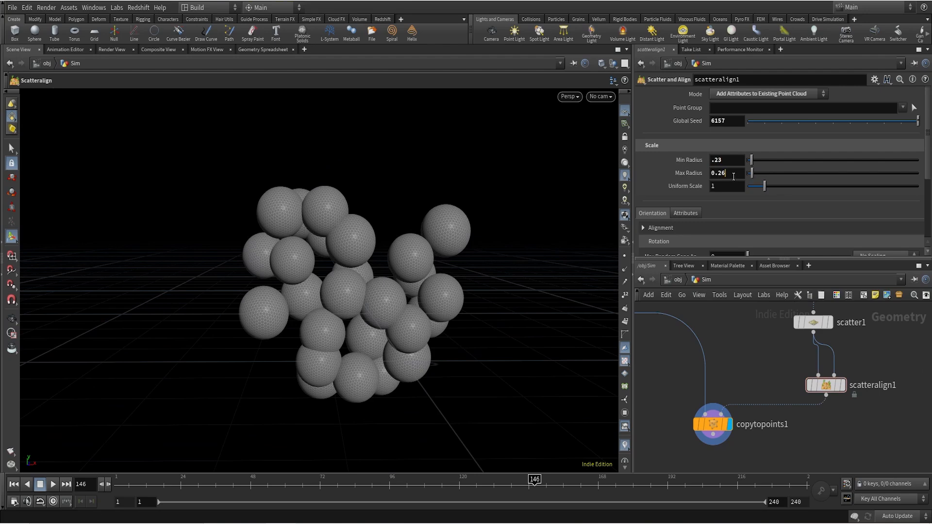
middle_drag(735, 175, 790, 185)
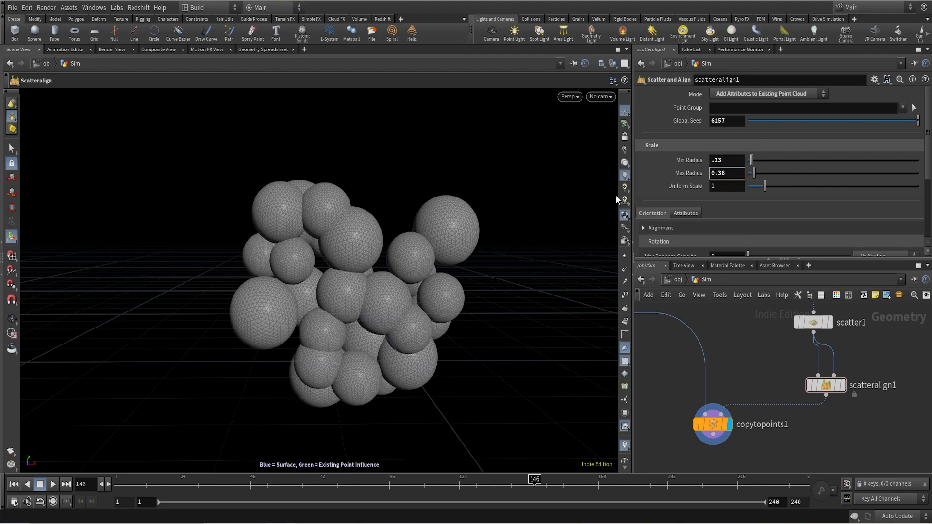
Set the Scatter and Align node's Uniform Scale to 0.3 and inspect the resized spheres from above.
click(738, 185)
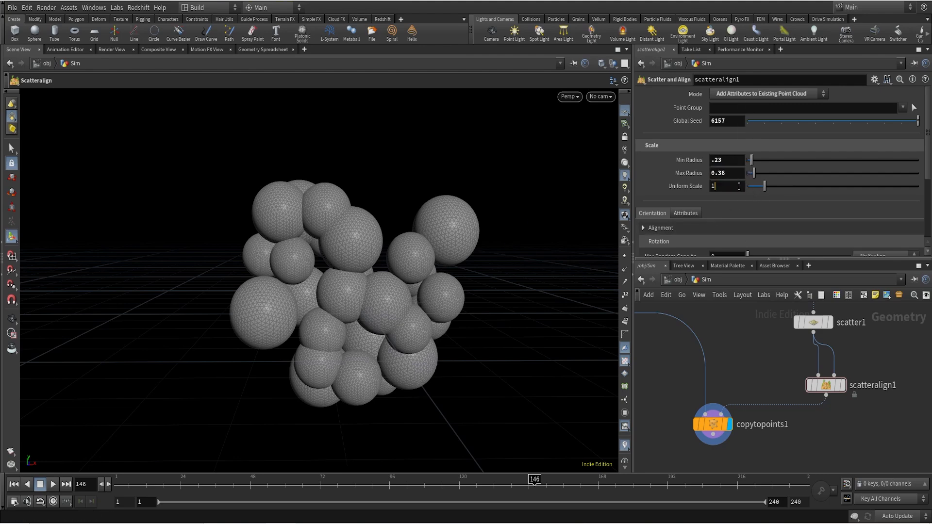
text(.3)
key(Return)
key(Escape)
drag(488, 305, 297, 275)
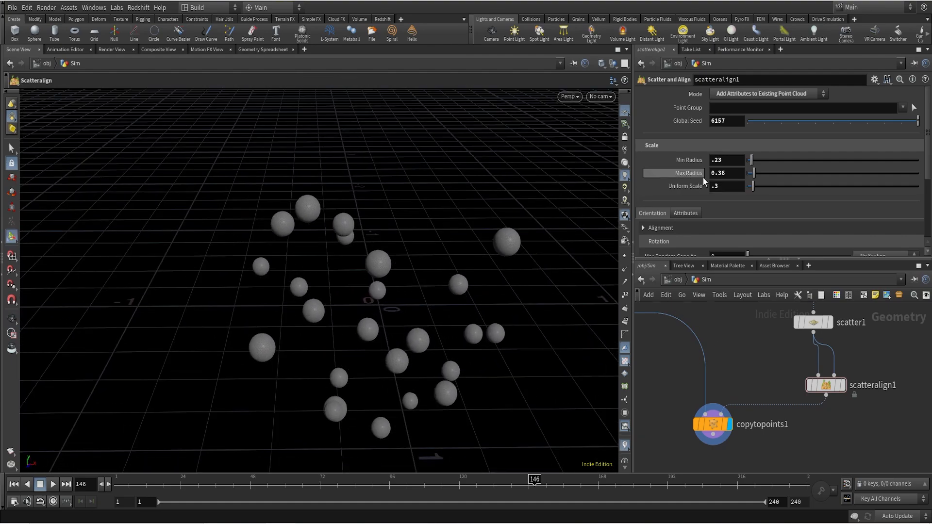
Increase the Scatter and Align node's Uniform Scale to 0.342.
middle_click(736, 184)
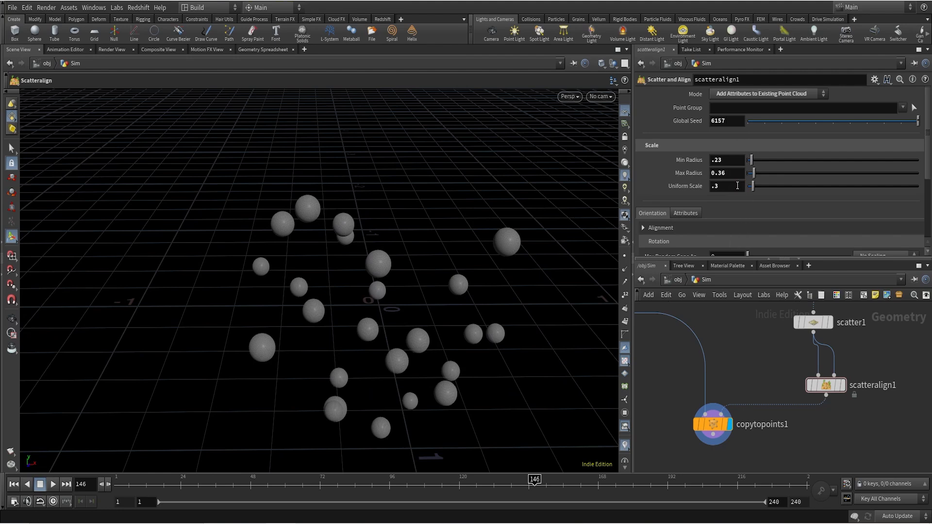
middle_drag(737, 184, 760, 225)
middle_click(743, 186)
alt+drag(359, 296, 536, 260)
key(Return)
Set the Scatter and Align node's Max Radius to 0.366 and its Max Angle around the normal to 126.
middle_drag(742, 173, 778, 210)
key(Escape)
drag(410, 256, 420, 290)
key(Return)
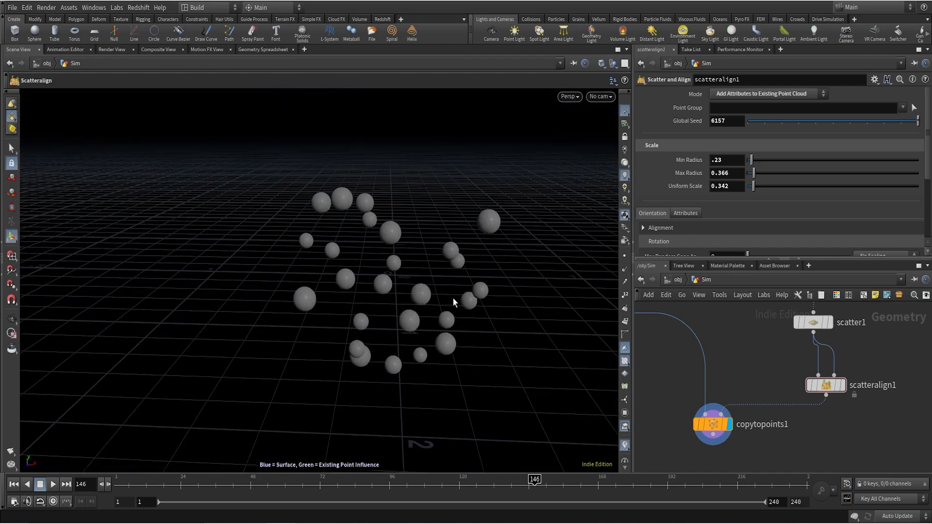
scroll(779, 194, down, 5)
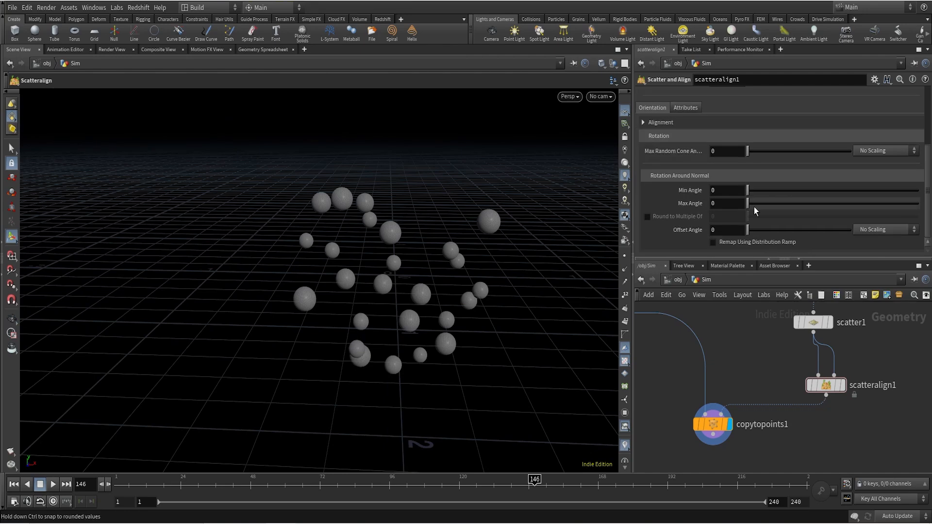
drag(749, 205, 806, 207)
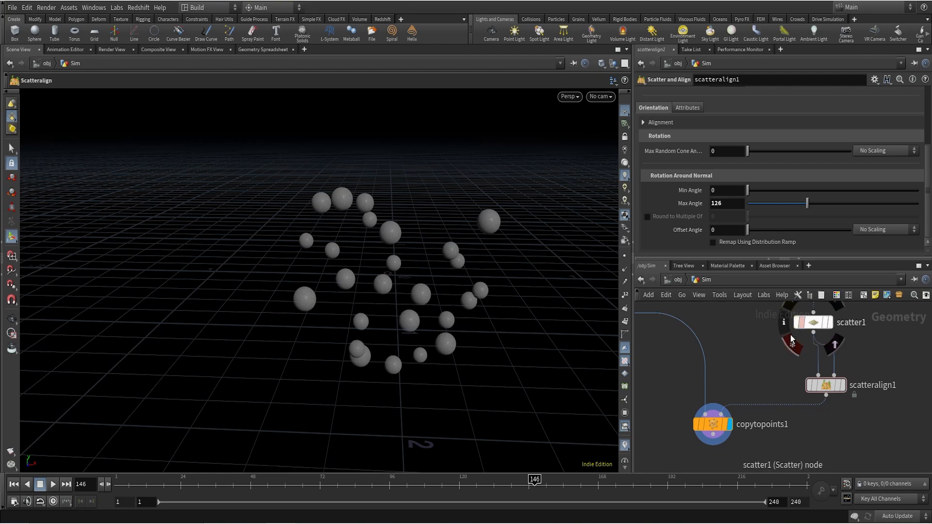
Add a Vellum Configure Balloon setup below the Copy to Points node, fed by its output.
scroll(762, 352, down, 2)
middle_drag(755, 360, 759, 314)
drag(730, 359, 735, 387)
middle_drag(745, 403, 761, 353)
click(755, 340)
click(715, 396)
text(ballo)
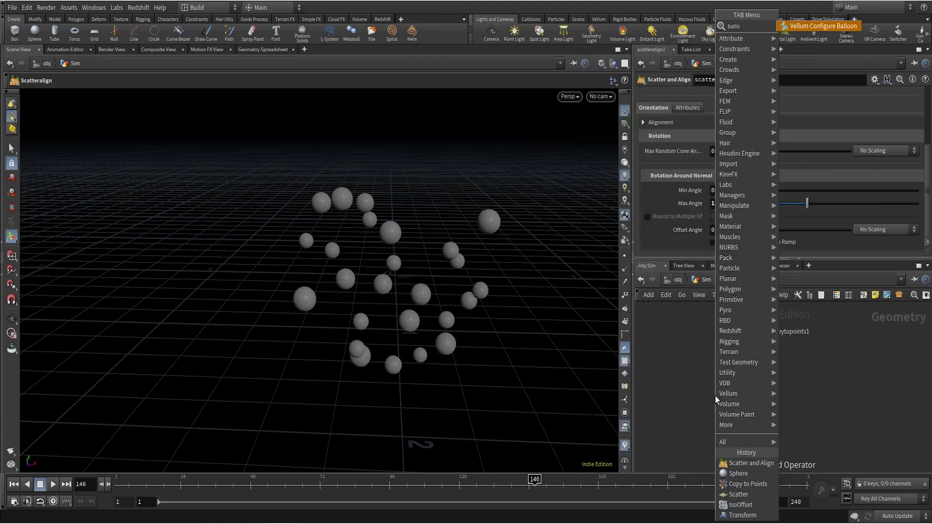
click(847, 27)
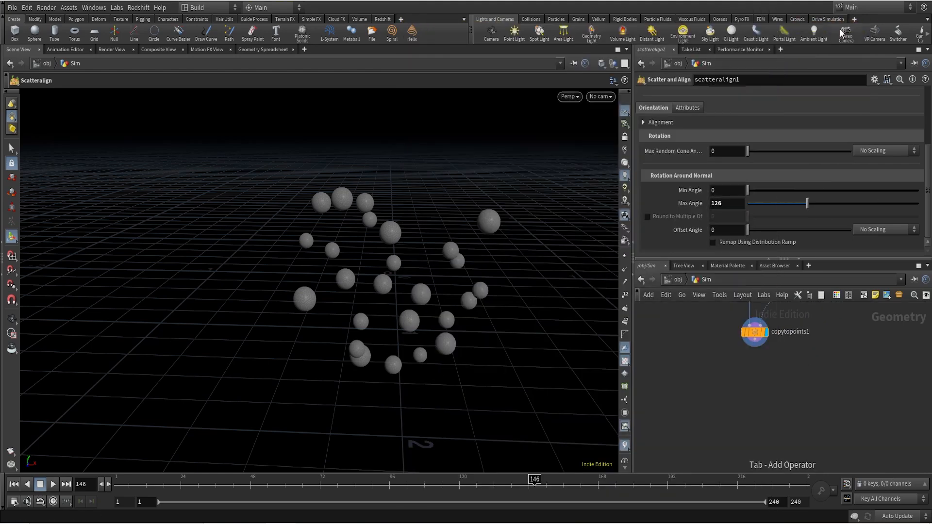
click(813, 384)
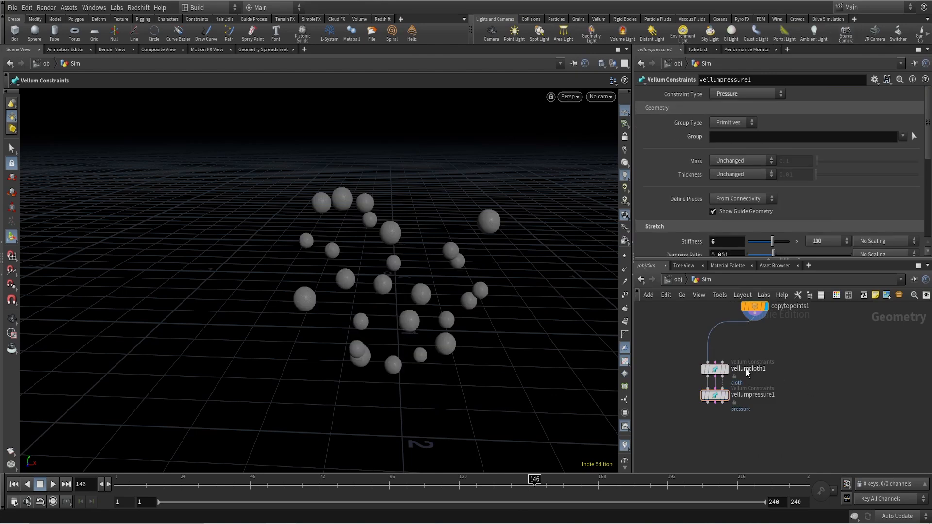
Set the Group Type to Points on both the Vellum cloth and Vellum pressure constraint nodes.
scroll(715, 372, up, 4)
click(711, 374)
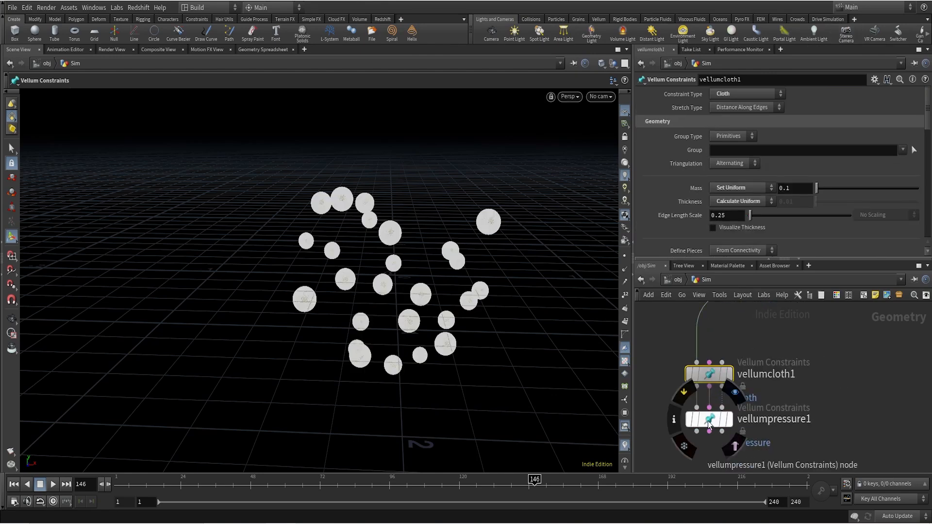
click(709, 421)
click(712, 373)
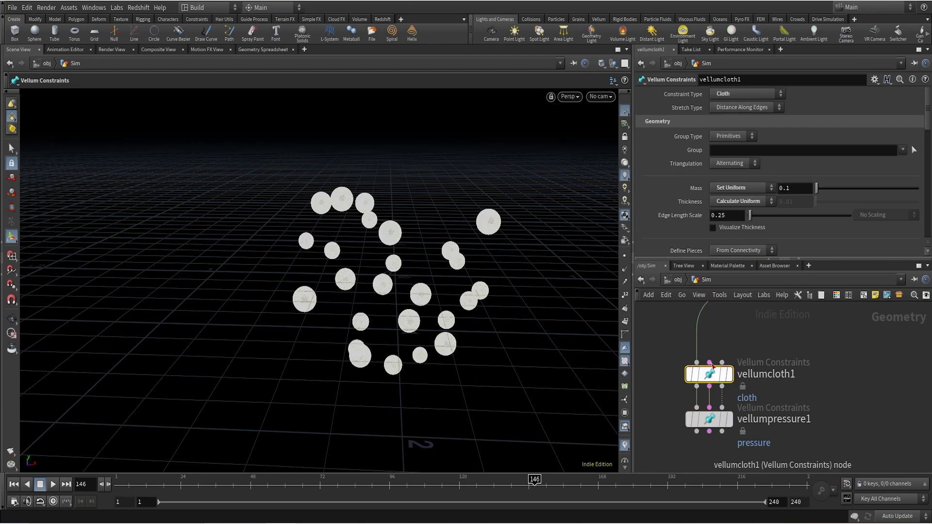
click(737, 136)
click(724, 157)
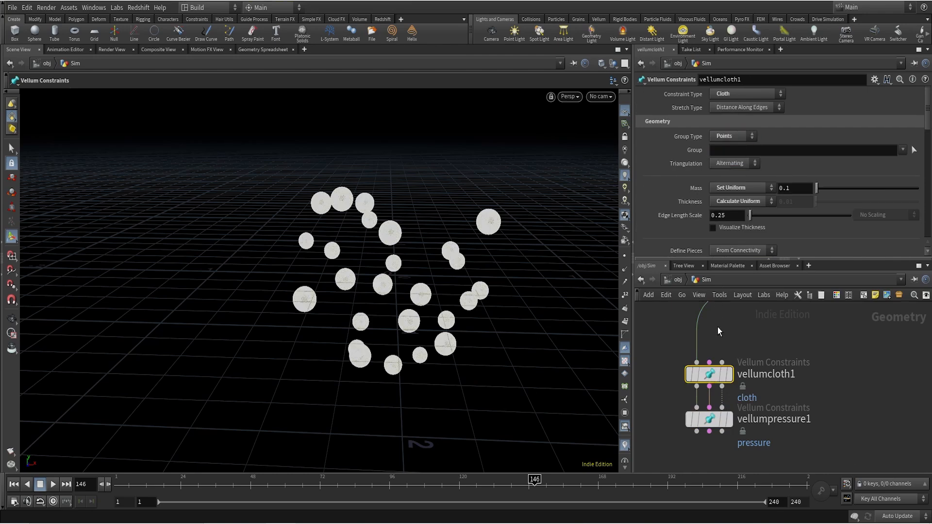
click(709, 419)
click(735, 123)
click(731, 145)
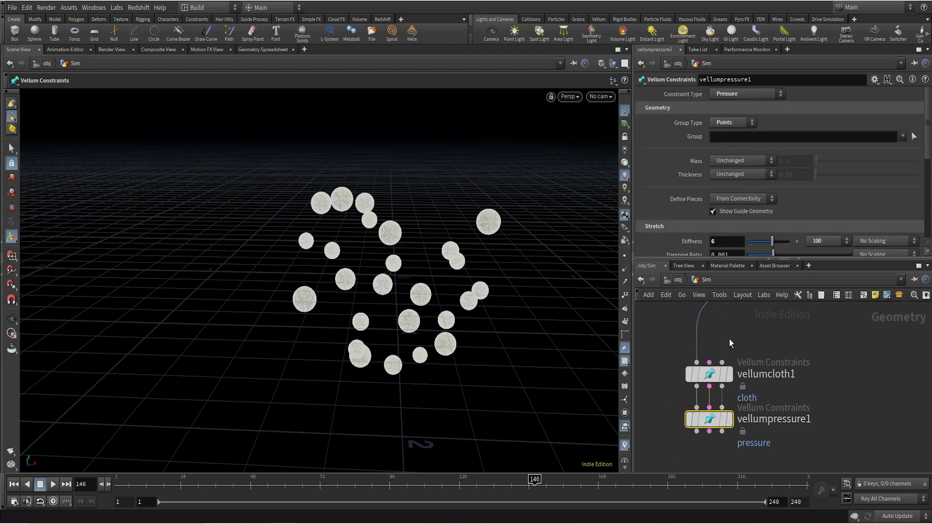
Set the Vellum cloth node's stretch stiffness multiplier to 1e+8 and its Rest Length Scale to 1.5.
click(709, 374)
scroll(729, 191, down, 8)
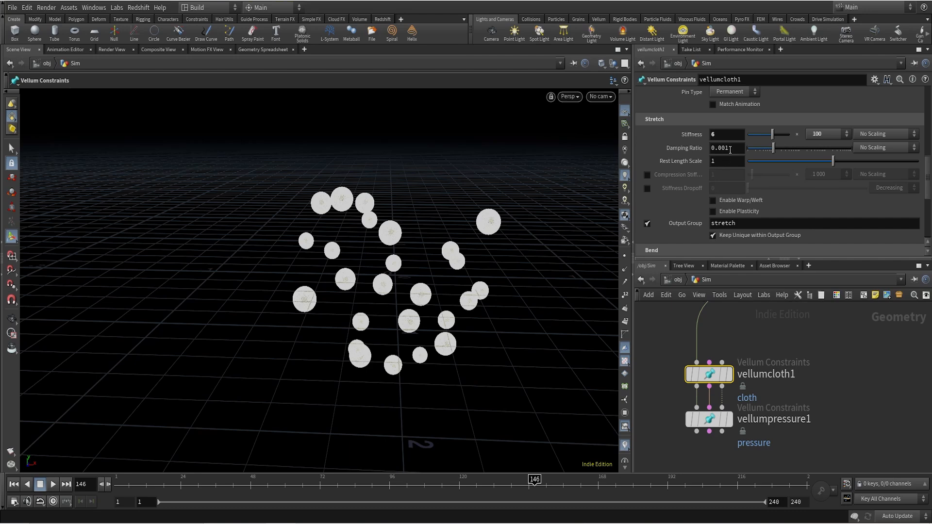
click(847, 134)
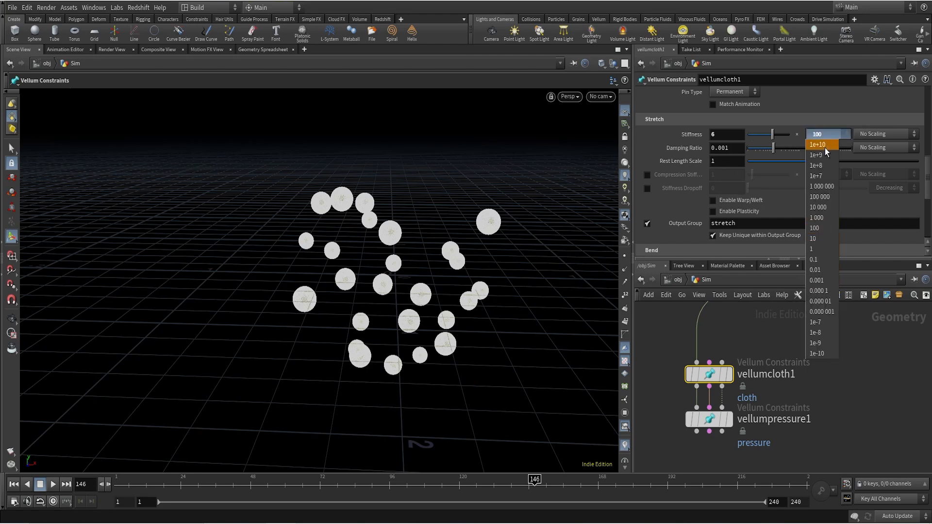
click(817, 168)
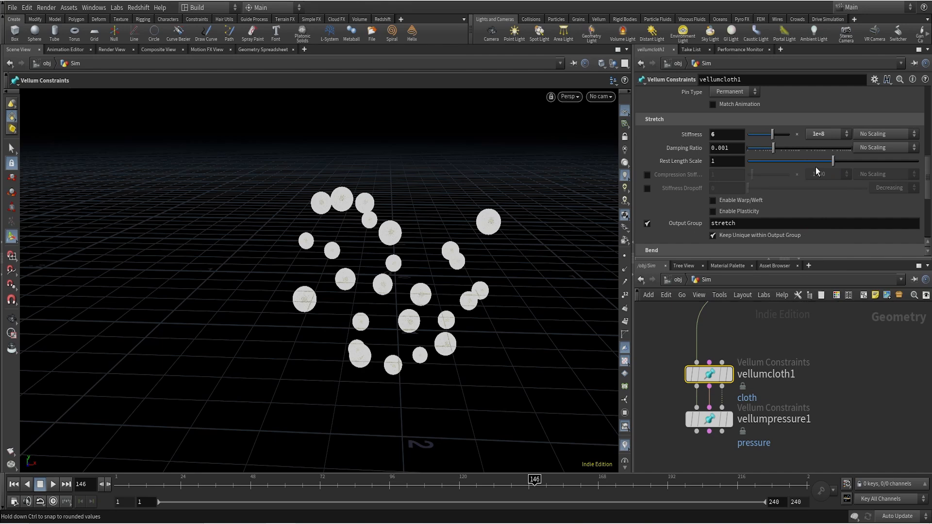
click(728, 161)
text(.5)
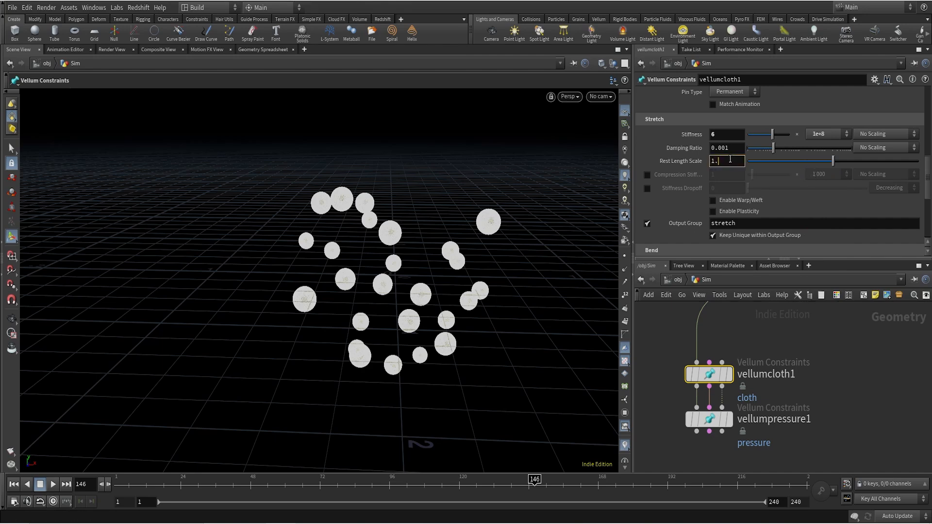
click(895, 410)
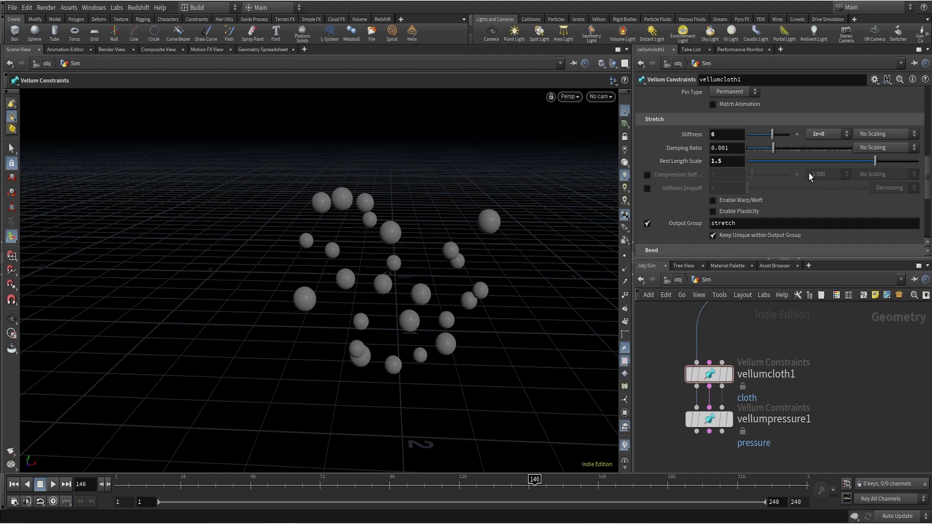
Set the Vellum cloth node's bend stiffness multiplier to 0.0001.
scroll(808, 172, down, 3)
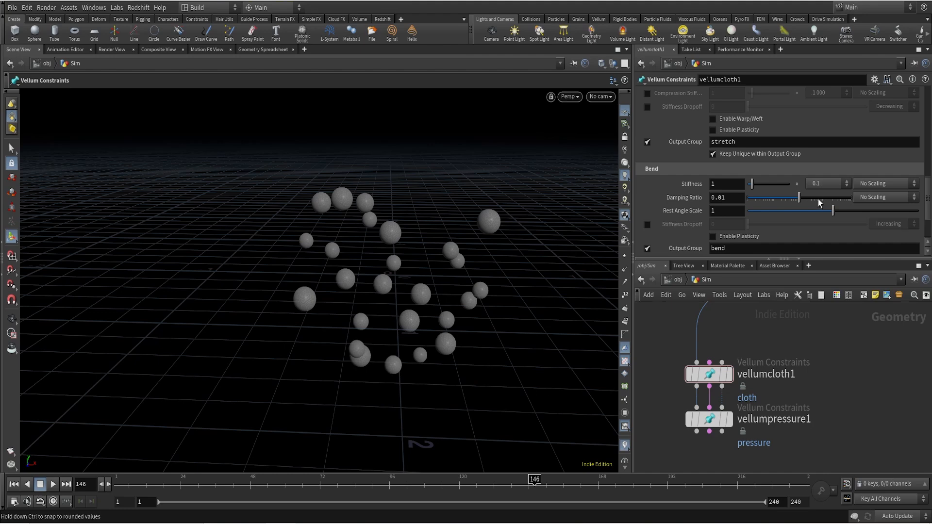
click(823, 183)
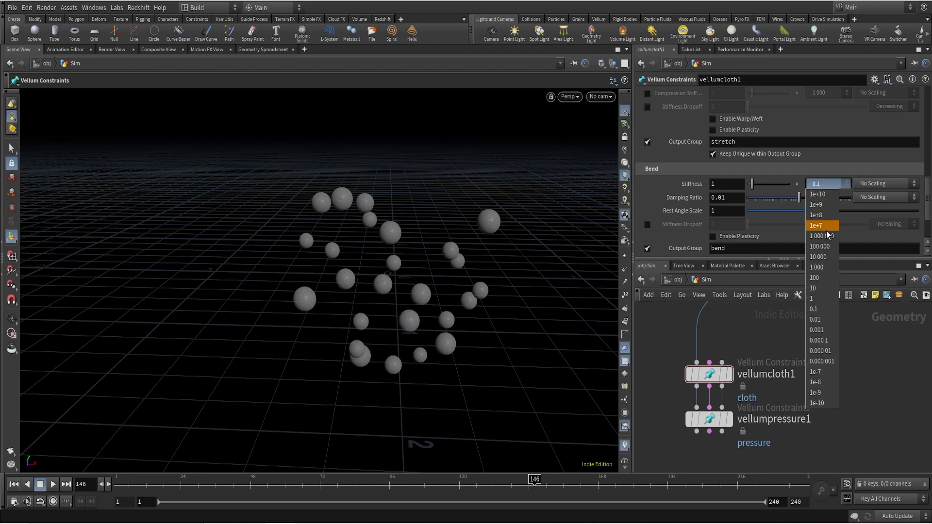
click(827, 340)
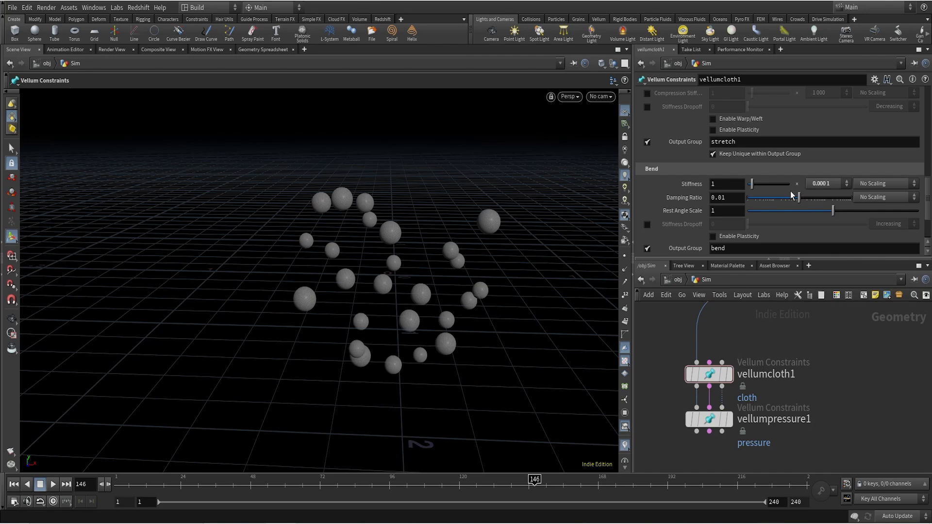
Set the Vellum pressure node's stretch stiffness multiplier to 1e+7 and its Rest Length Scale to 10.
click(709, 419)
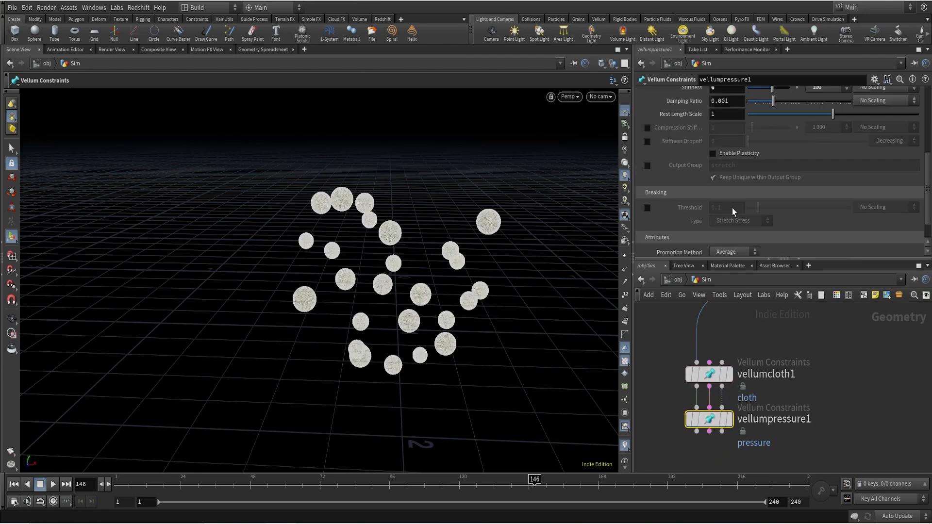
scroll(732, 208, up, 3)
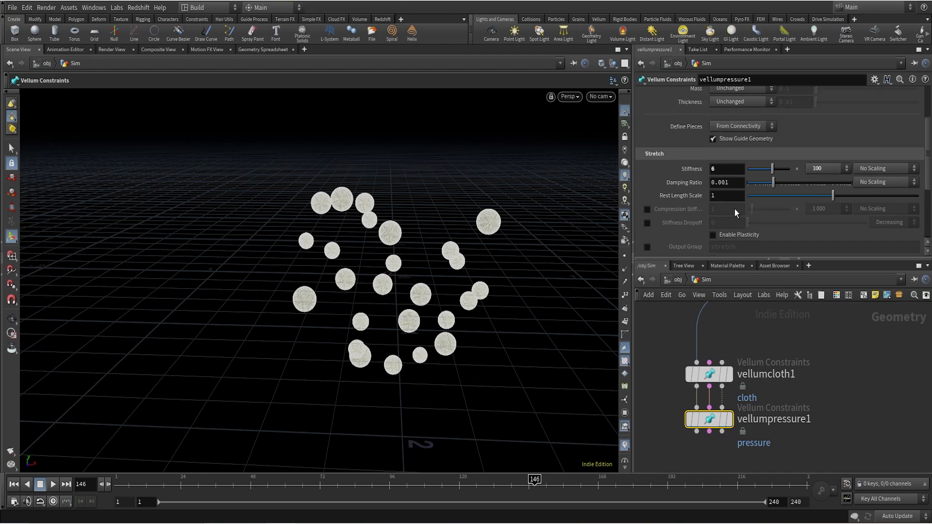
click(823, 171)
click(822, 211)
click(738, 197)
click(855, 393)
Add a displayed Vellum Solver fed by the pressure node's outputs, and return the timeline to frame 1.
scroll(794, 368, down, 4)
middle_drag(793, 369, 798, 318)
scroll(754, 361, up, 6)
click(725, 338)
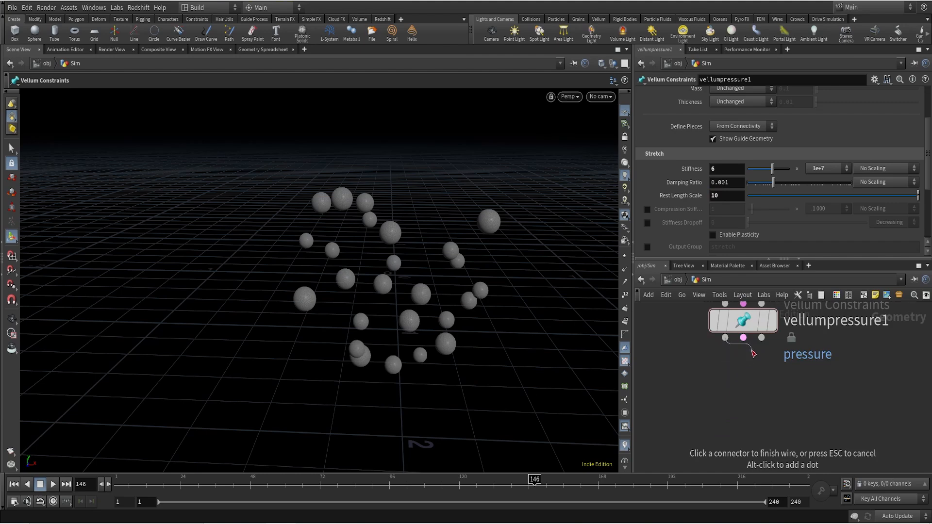
key(Tab)
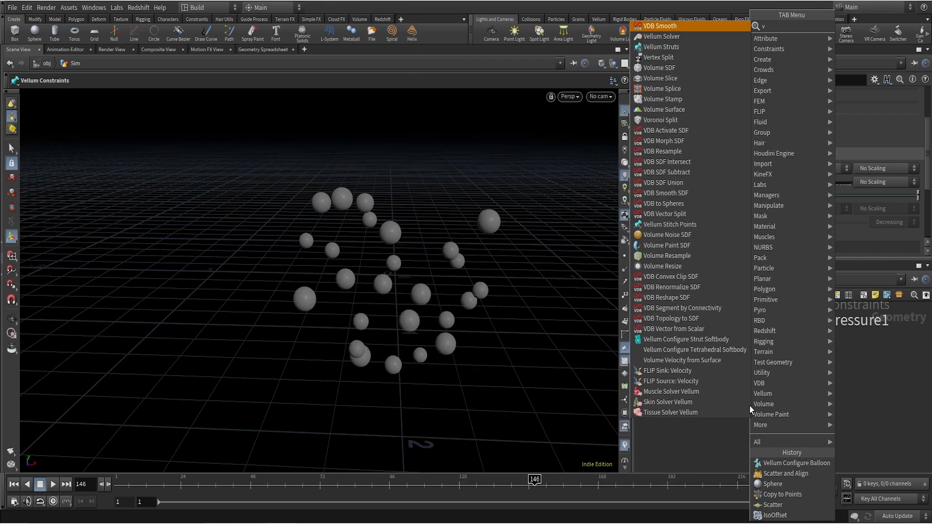
key(Escape)
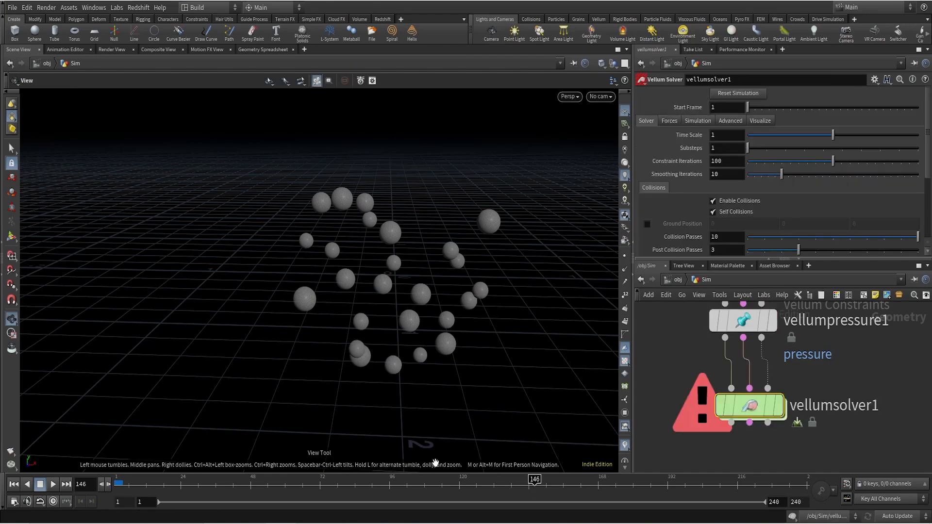
click(14, 484)
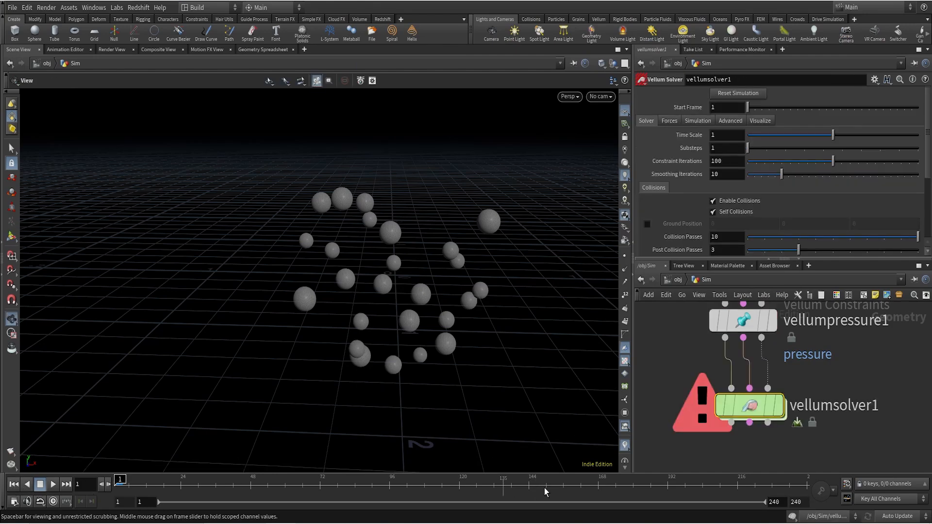
drag(745, 413, 737, 455)
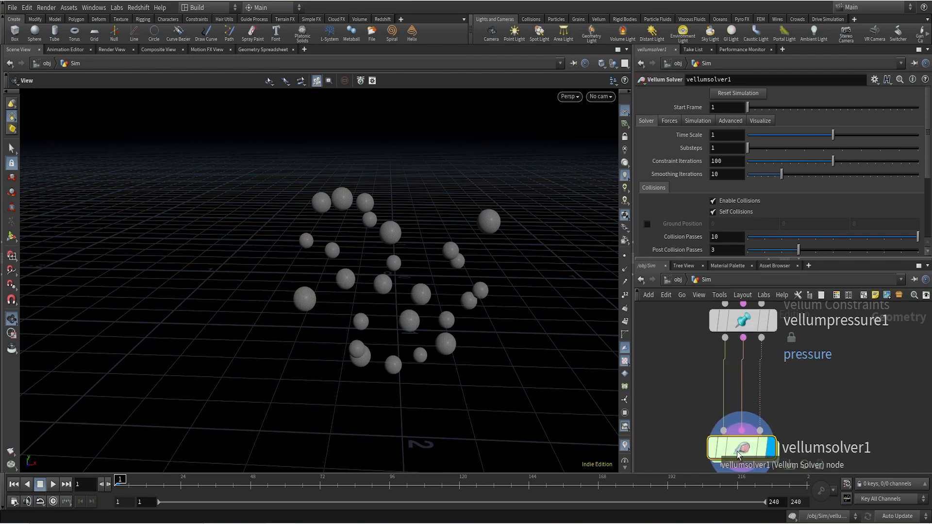
Set the Vellum Solver's Substeps to 2 and its vertical Gravity to 0.
click(724, 148)
text(2)
key(Return)
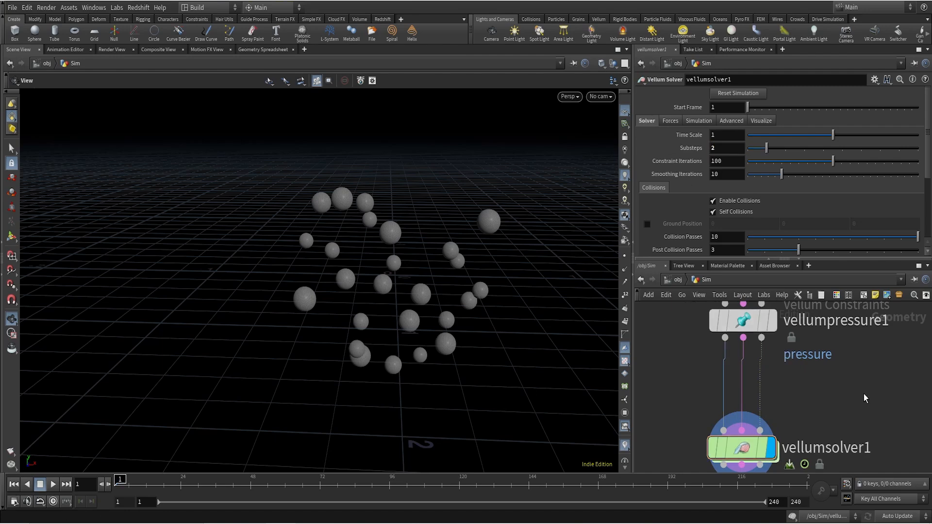
click(669, 121)
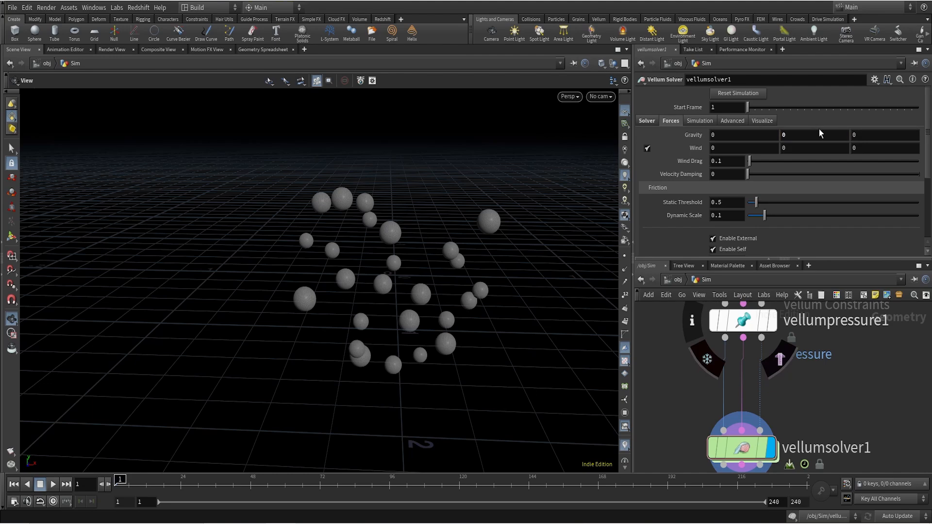
Disconnect the pressure node's third output from the Vellum Solver's Collision Geometry input.
scroll(901, 324, down, 3)
scroll(901, 324, up, 1)
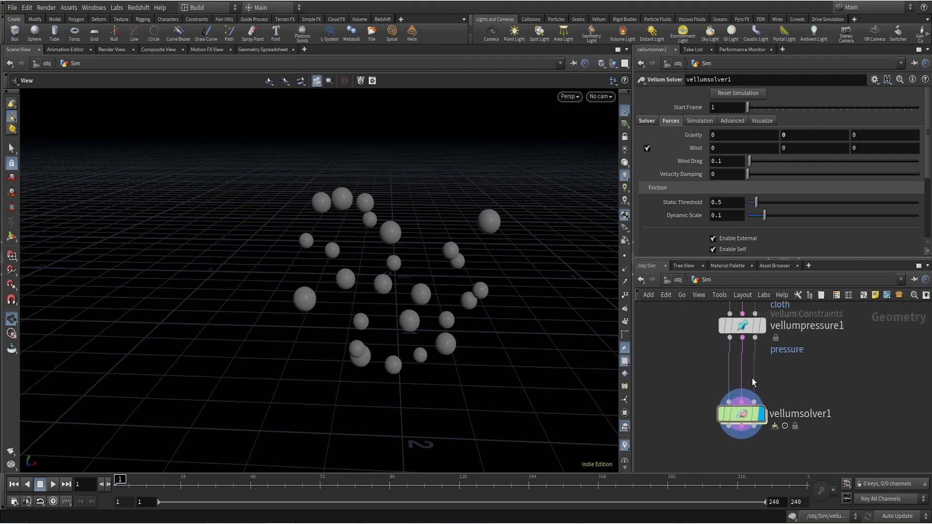
key(y)
drag(747, 368, 784, 391)
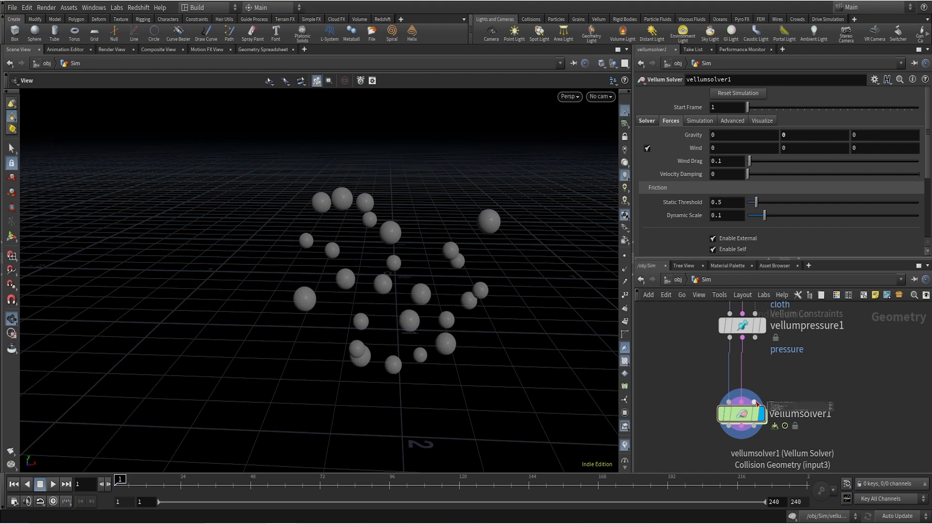
click(756, 403)
scroll(908, 371, down, 3)
middle_drag(910, 371, 758, 404)
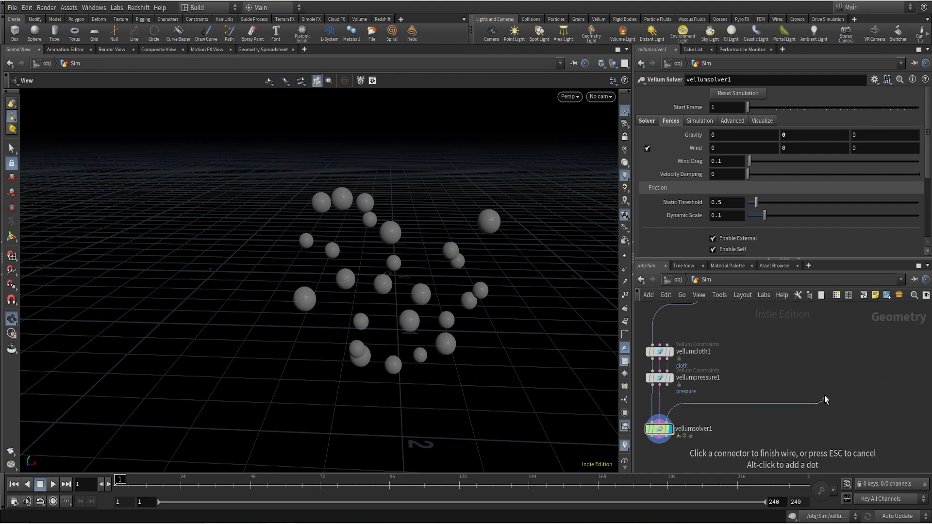
key(Escape)
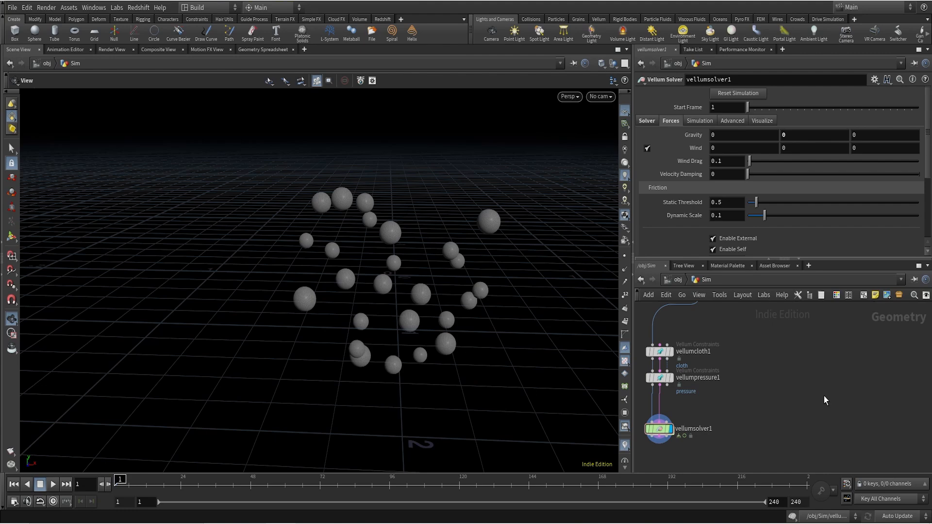
Add a displayed Remesh node on a separate branch wired from the heart geometry upstream of the scattering.
scroll(762, 404, down, 3)
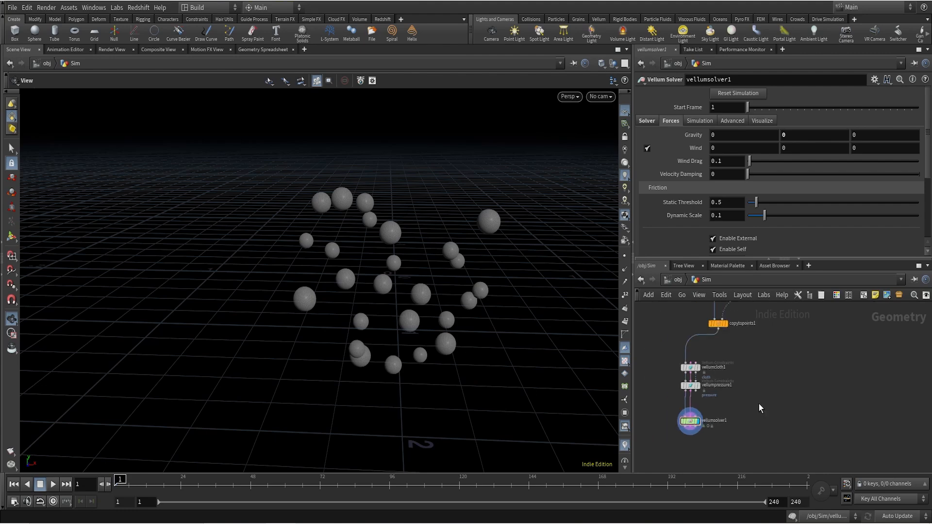
middle_drag(756, 385, 783, 510)
middle_drag(709, 413, 691, 447)
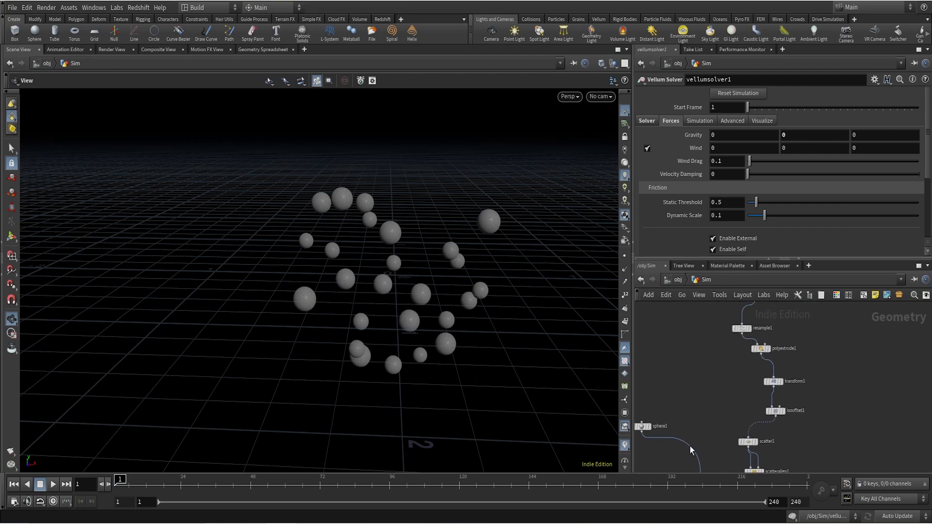
scroll(813, 374, down, 3)
drag(796, 394, 785, 373)
scroll(785, 419, up, 3)
key(a)
click(814, 374)
scroll(814, 375, up, 4)
click(743, 395)
scroll(868, 459, down, 2)
middle_drag(868, 456, 784, 350)
scroll(775, 434, down, 3)
middle_drag(767, 435, 786, 342)
scroll(784, 377, up, 1)
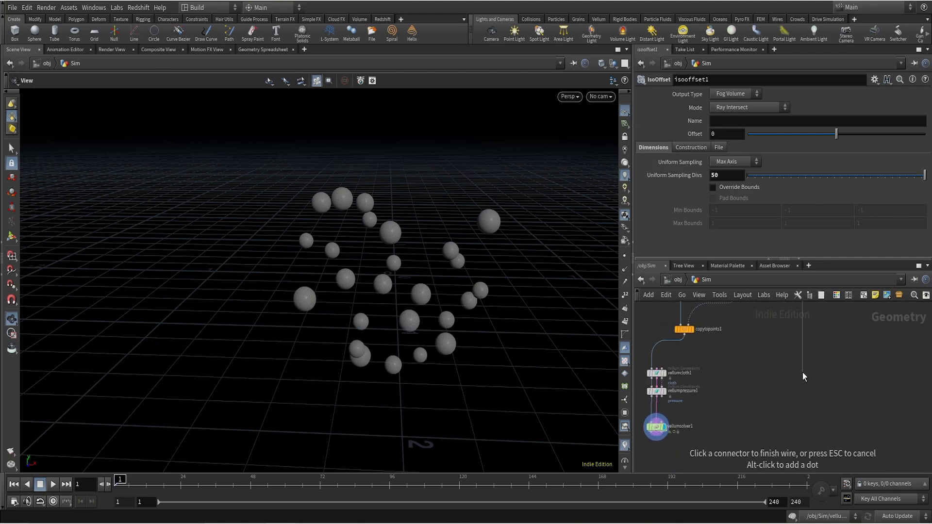
key(Tab)
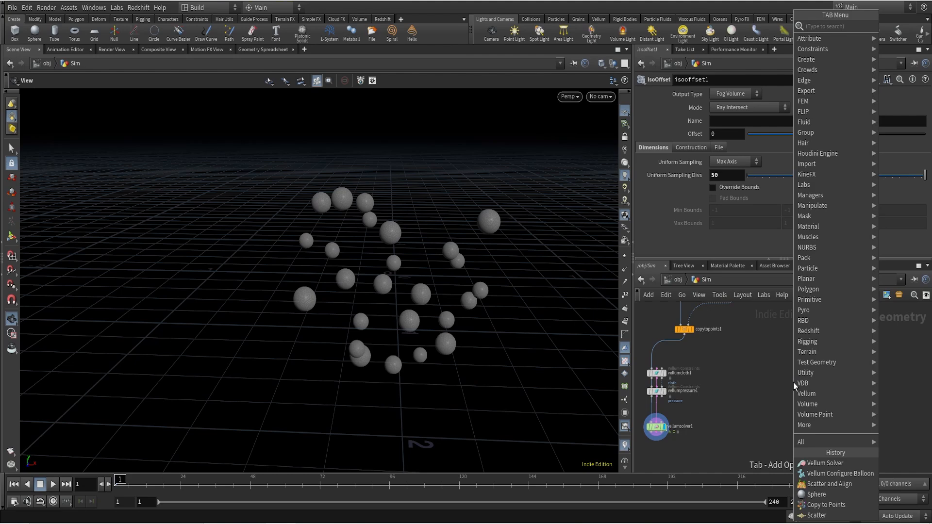
text(remesh)
key(Return)
click(793, 387)
Set the Remesh node's Target Size to 0.1.
drag(338, 210, 461, 244)
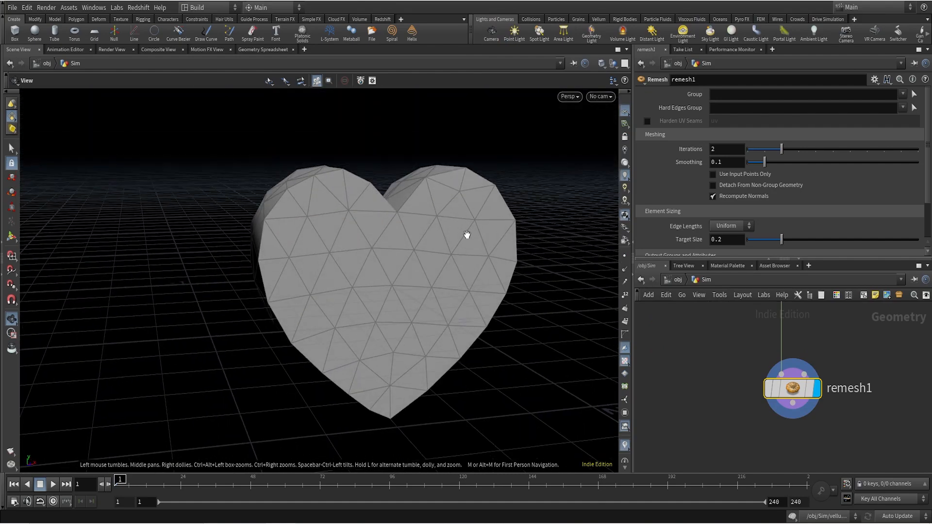
text(.1)
key(Return)
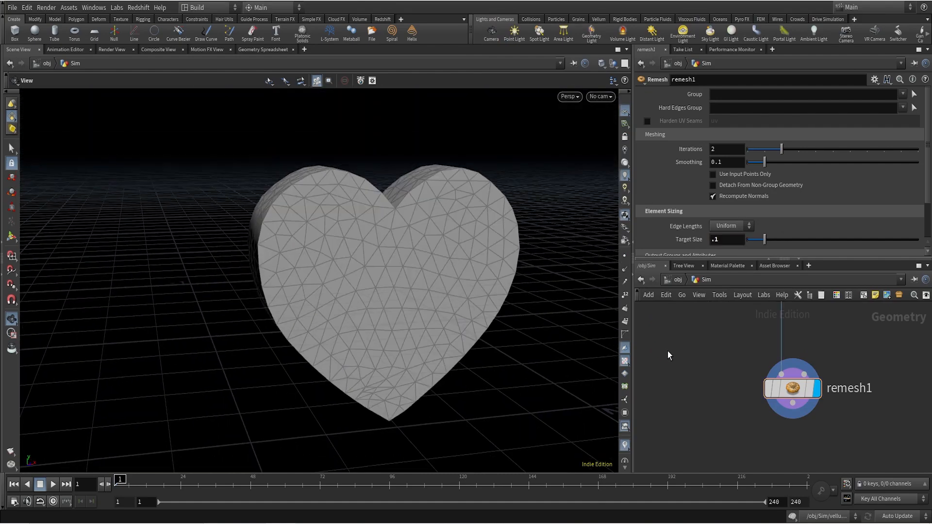
Add a Transform node wired from the Remesh output.
drag(794, 387, 751, 384)
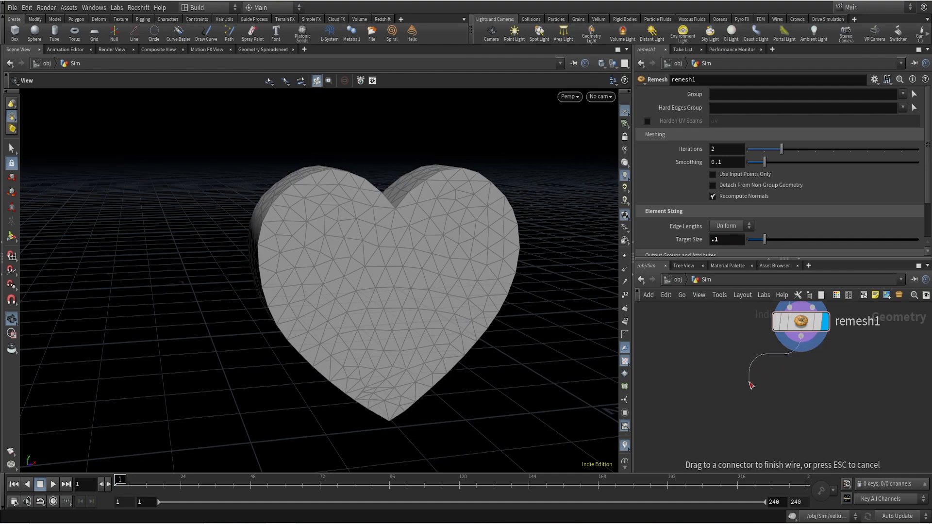
key(Tab)
text(trans)
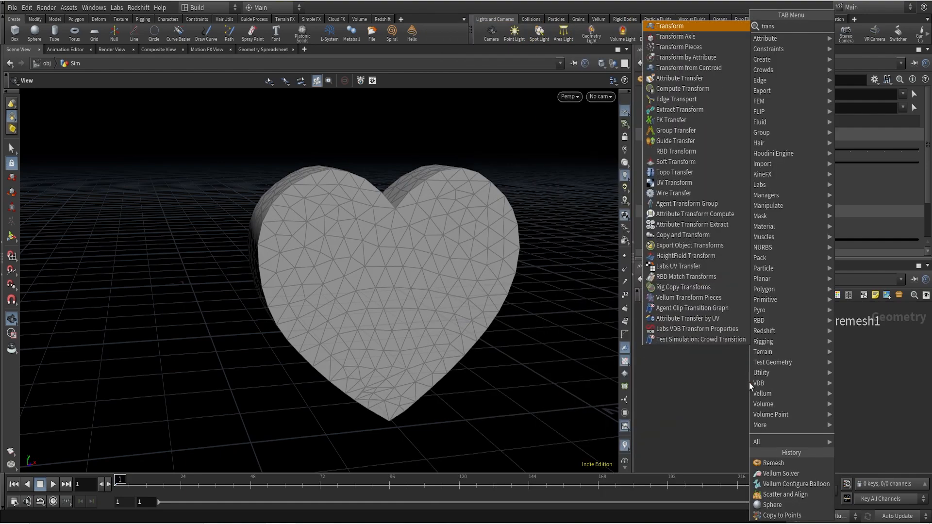
key(Return)
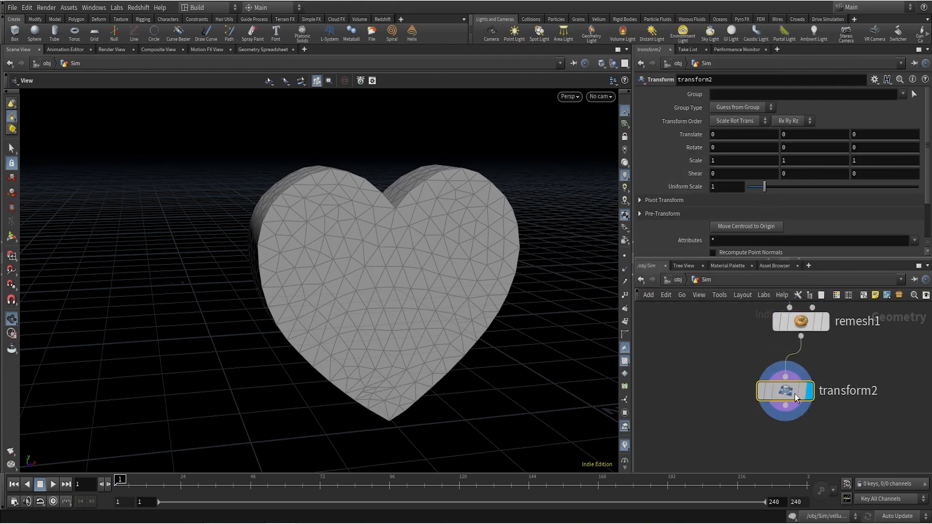
Display the Copy to Points spheres, show the new Transform's heart as a wireframe template, and view both from the side.
scroll(723, 368, down, 5)
middle_drag(712, 369, 835, 403)
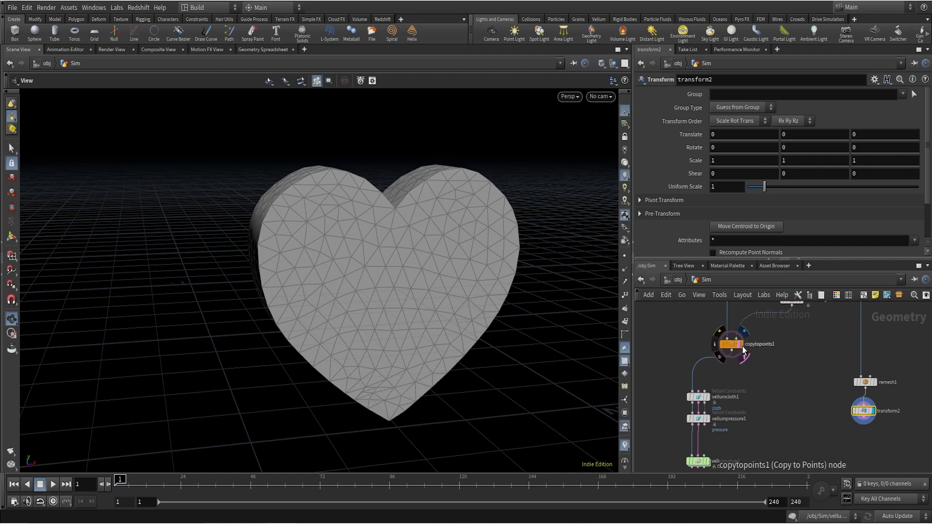
click(744, 345)
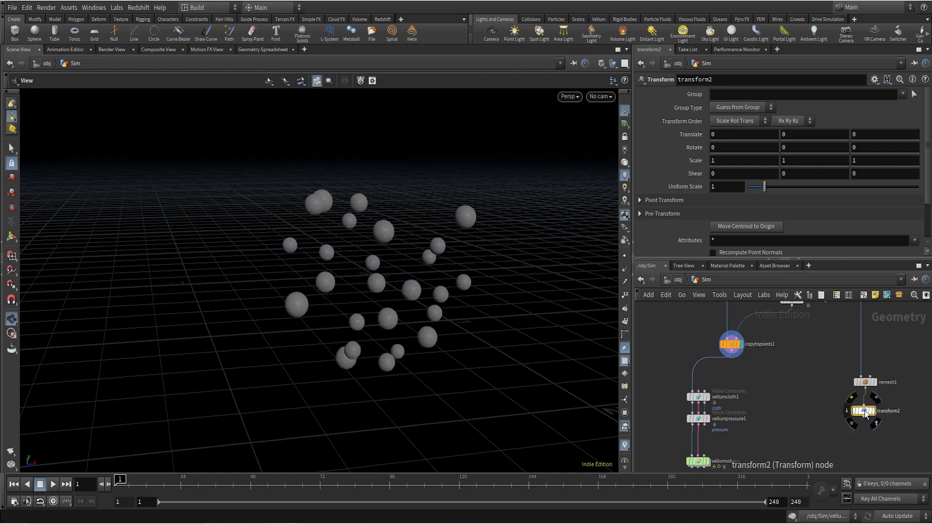
click(853, 411)
drag(463, 256, 528, 241)
drag(353, 255, 343, 241)
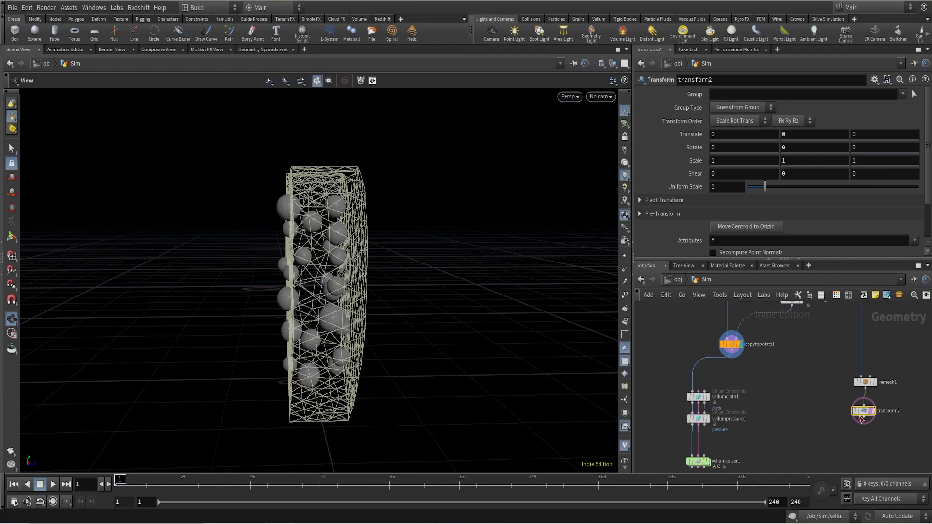
Move the remeshed heart along Z to about -0.09 and set its Uniform Scale to 1.3.
click(10, 238)
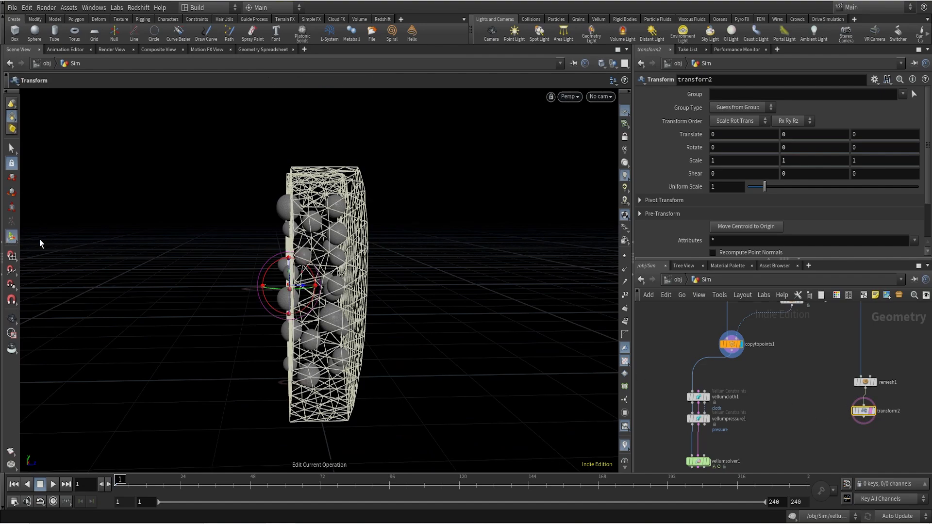
alt+drag(290, 293, 294, 301)
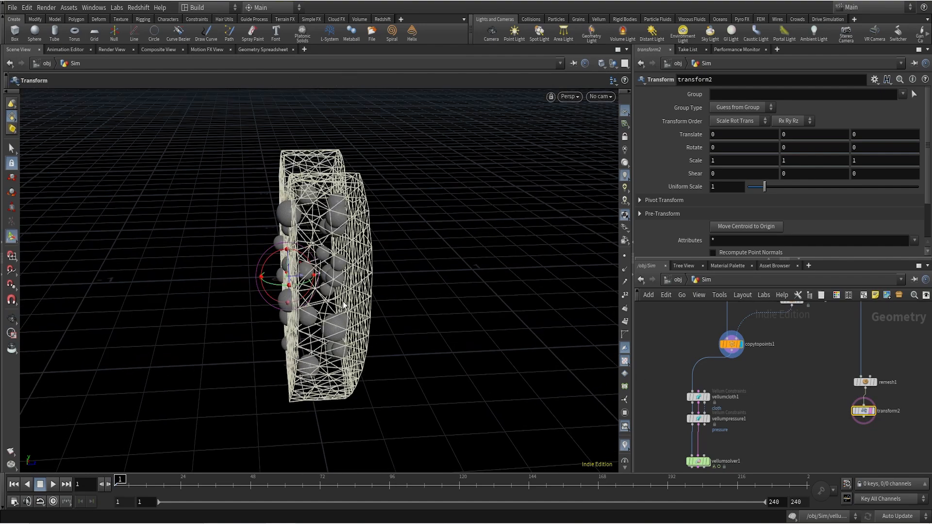
key(t)
mouse_move(308, 277)
mouse_down()
mouse_move(260, 262)
mouse_move(309, 286)
mouse_up()
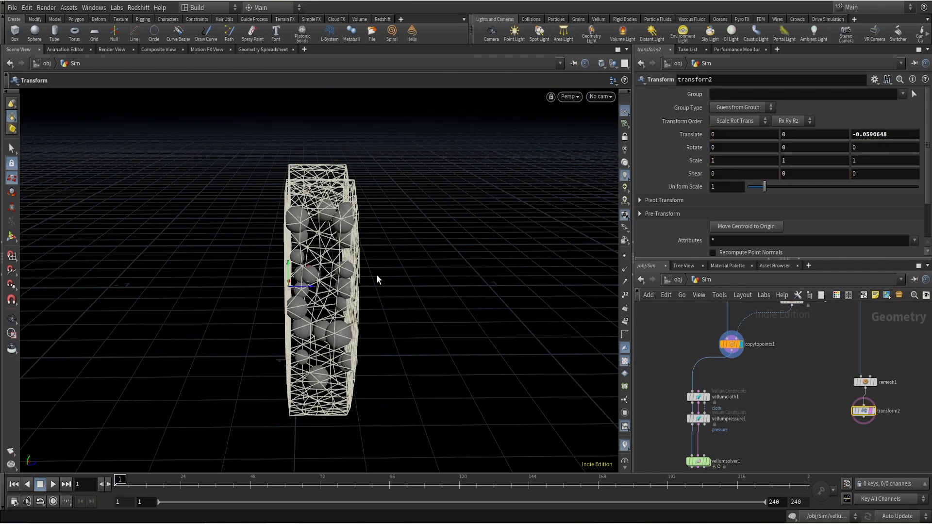
click(726, 187)
click(804, 418)
drag(310, 289, 509, 235)
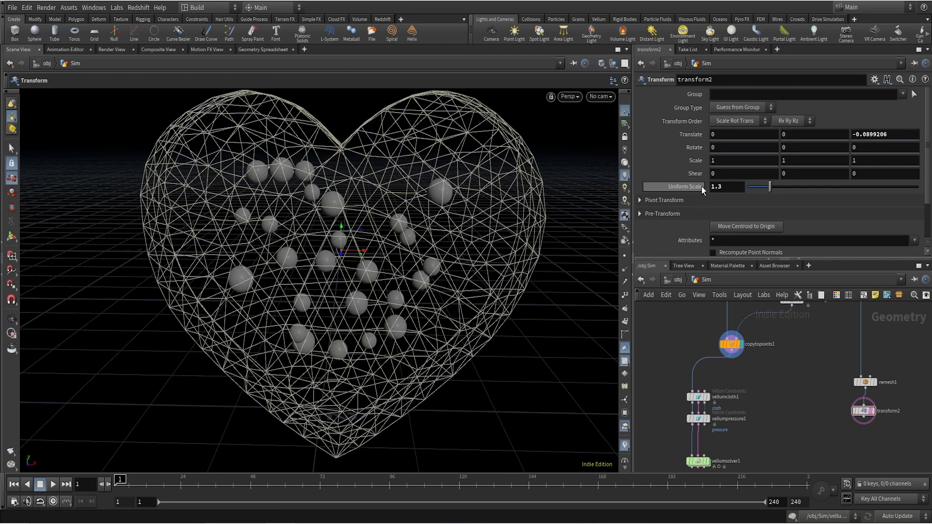
Keyframe the heart Transform's Uniform Scale at 1.3 on frame 1 and 0.2 on frame 24.
alt+click(724, 187)
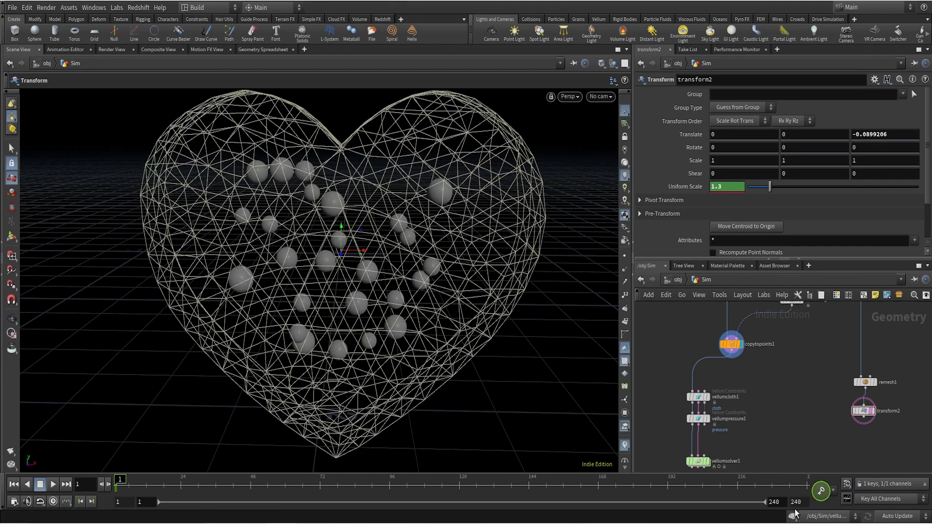
click(181, 483)
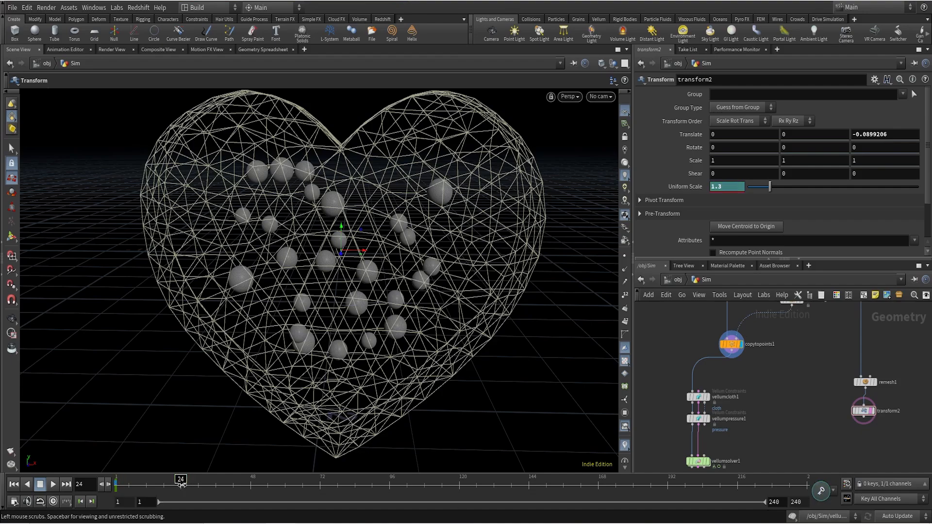
click(868, 412)
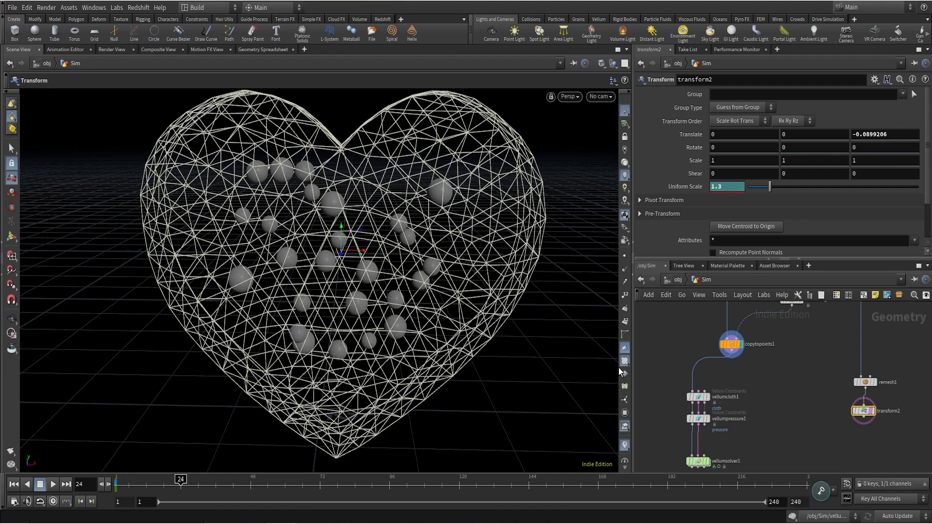
alt+drag(291, 250, 394, 208)
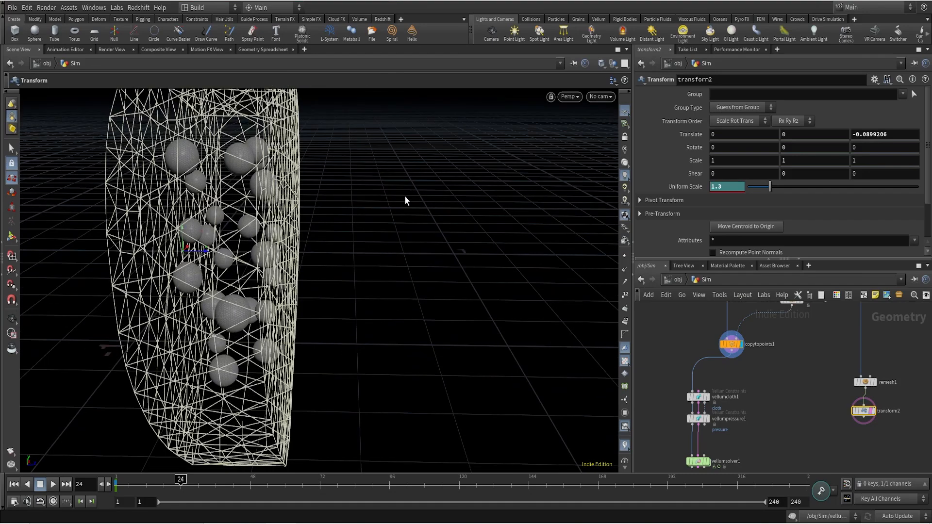
middle_drag(738, 187, 680, 200)
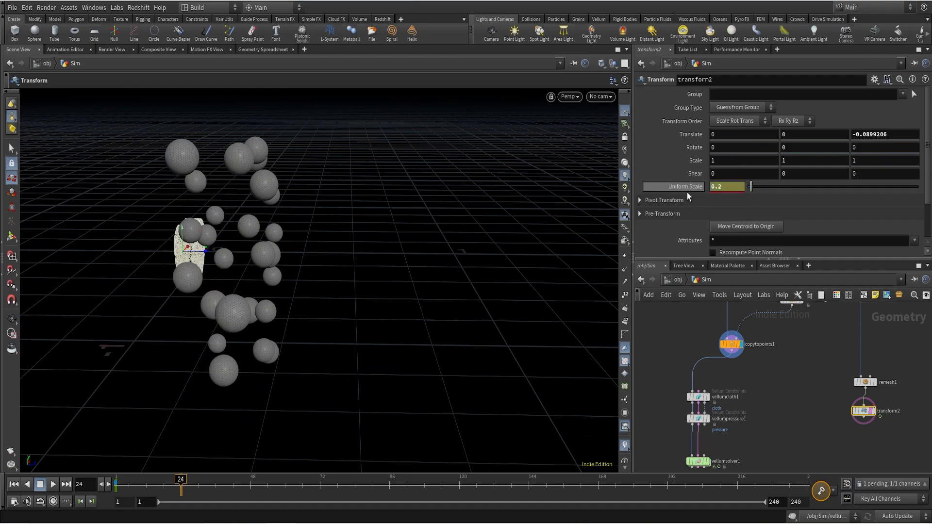
key(Escape)
drag(250, 260, 521, 173)
drag(202, 288, 312, 235)
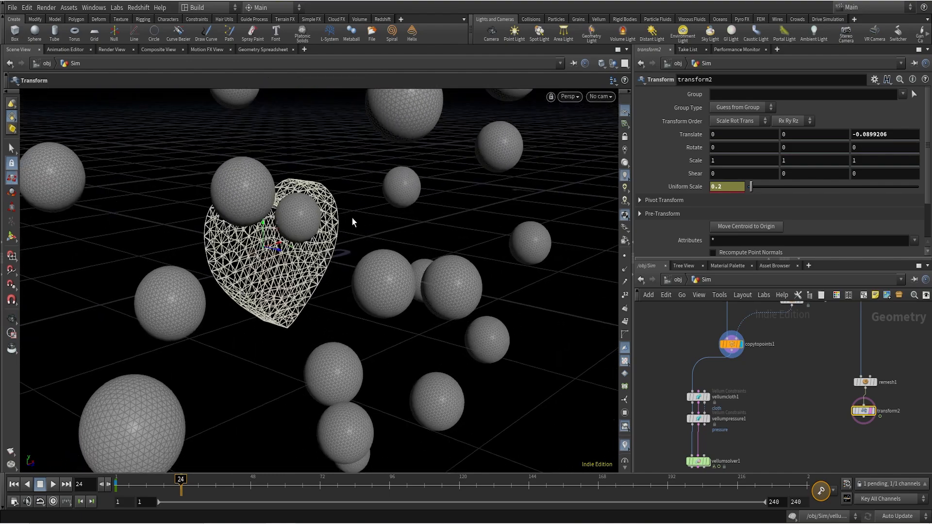
alt+click(744, 187)
Return to frame 1 and wire the animated heart Transform into the Vellum Solver's Collision Geometry input.
drag(170, 483, 116, 482)
scroll(847, 398, down, 2)
middle_drag(825, 407, 819, 383)
click(820, 385)
scroll(850, 395, up, 3)
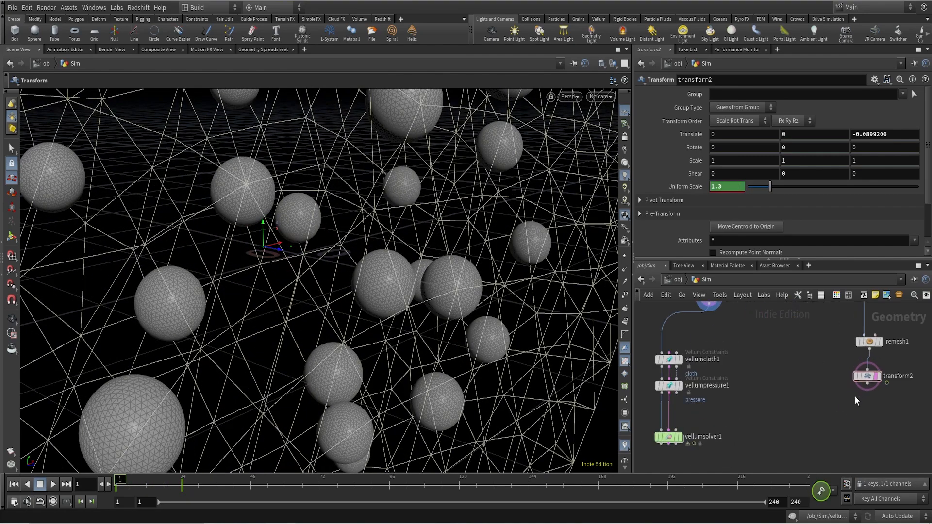
click(867, 386)
middle_drag(713, 371, 770, 365)
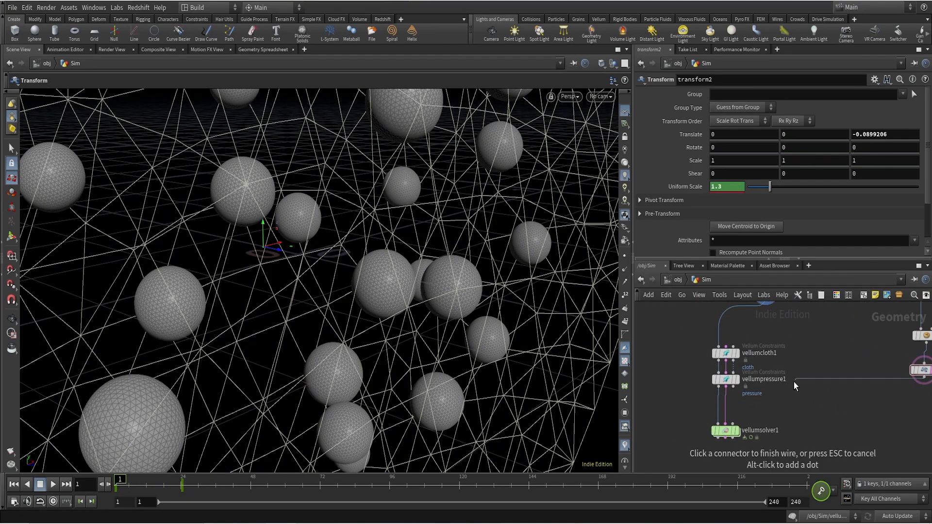
click(734, 422)
Display the Vellum Solver and turn off the heart Transform's template display.
scroll(777, 417, up, 3)
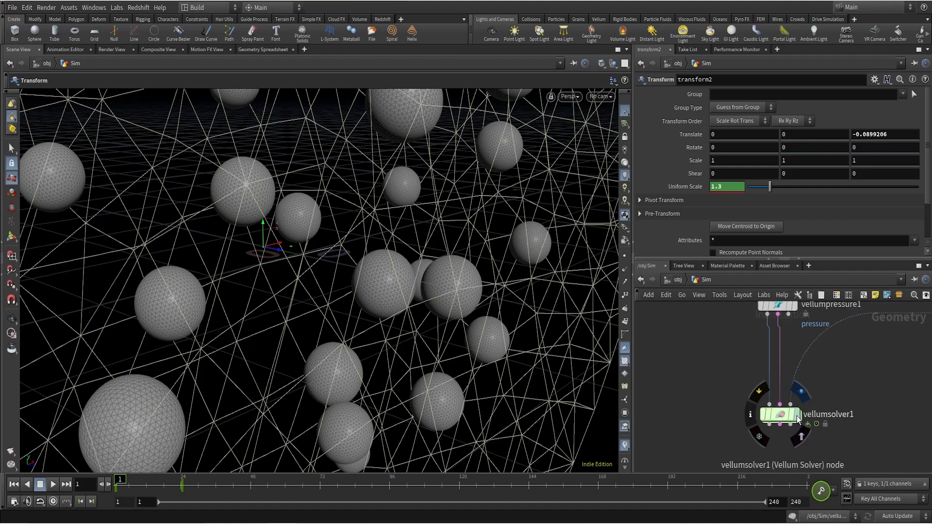
click(797, 418)
click(780, 416)
scroll(342, 265, down, 2)
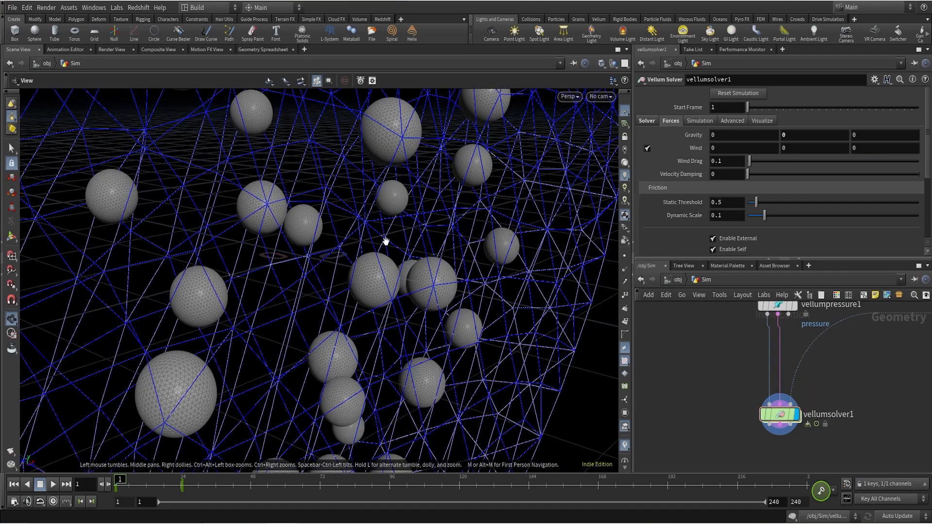
scroll(342, 265, down, 5)
scroll(892, 337, down, 4)
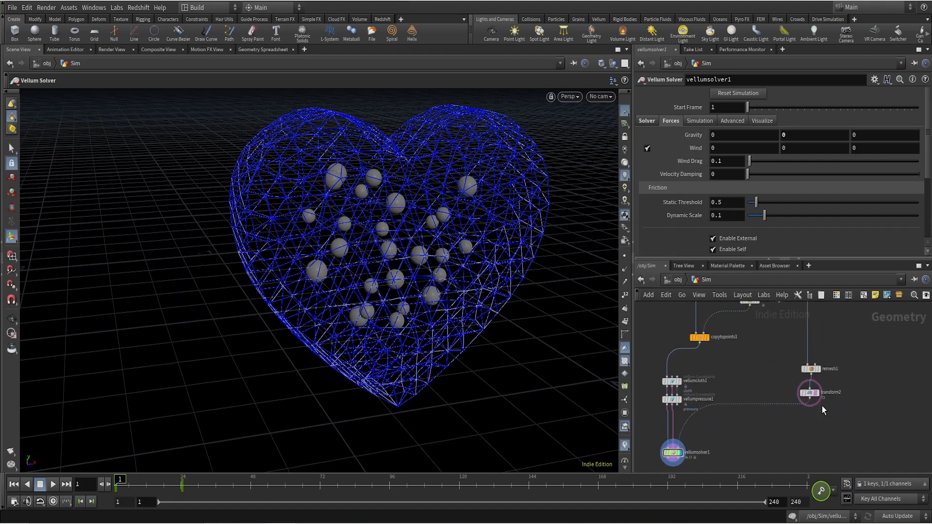
scroll(821, 411, up, 3)
scroll(443, 243, up, 5)
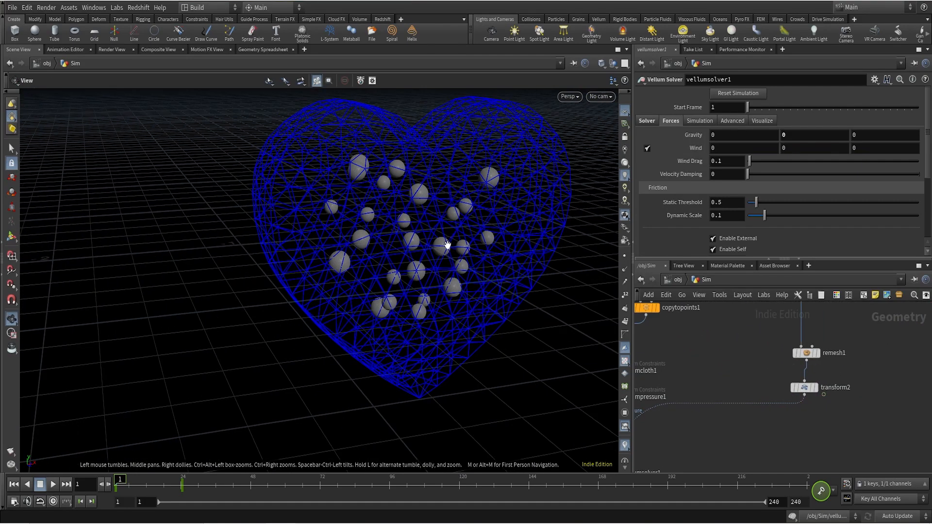
scroll(706, 425, down, 4)
drag(339, 208, 418, 250)
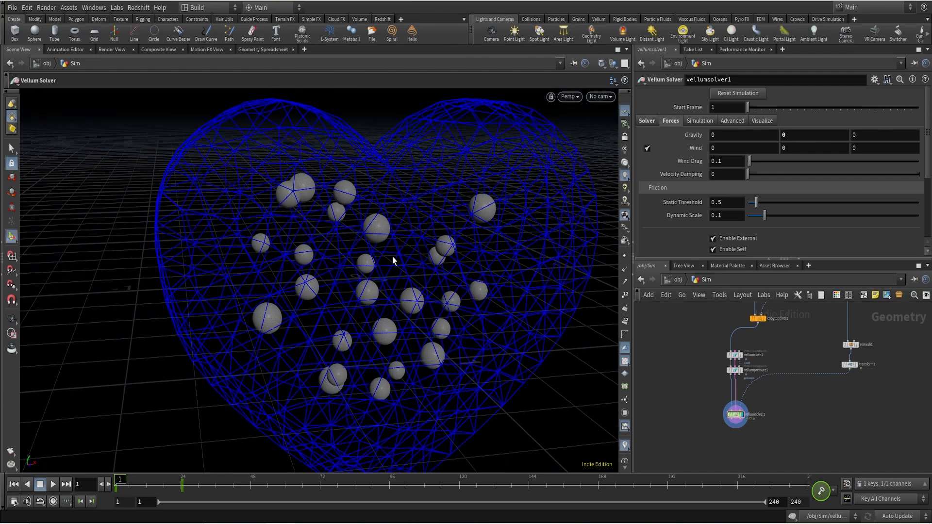
Hide the viewport's reference grid and save the scene.
click(625, 112)
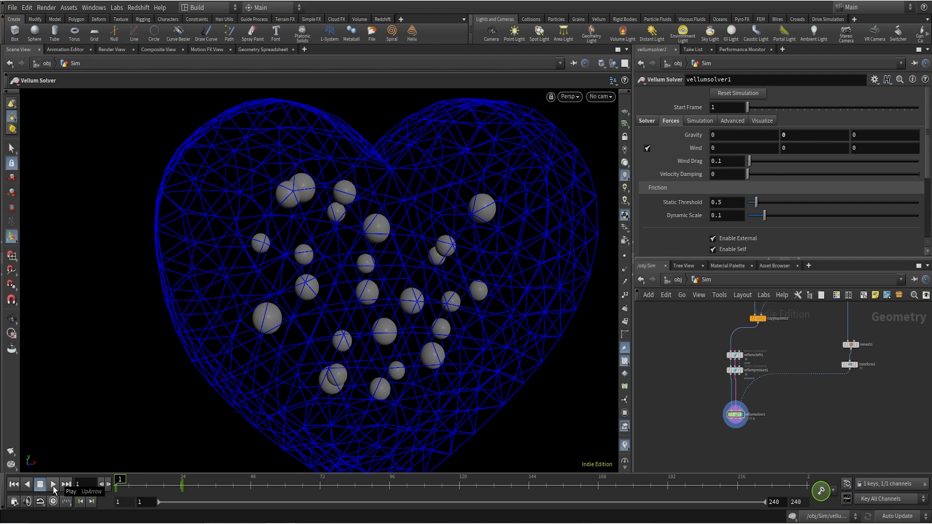
click(15, 8)
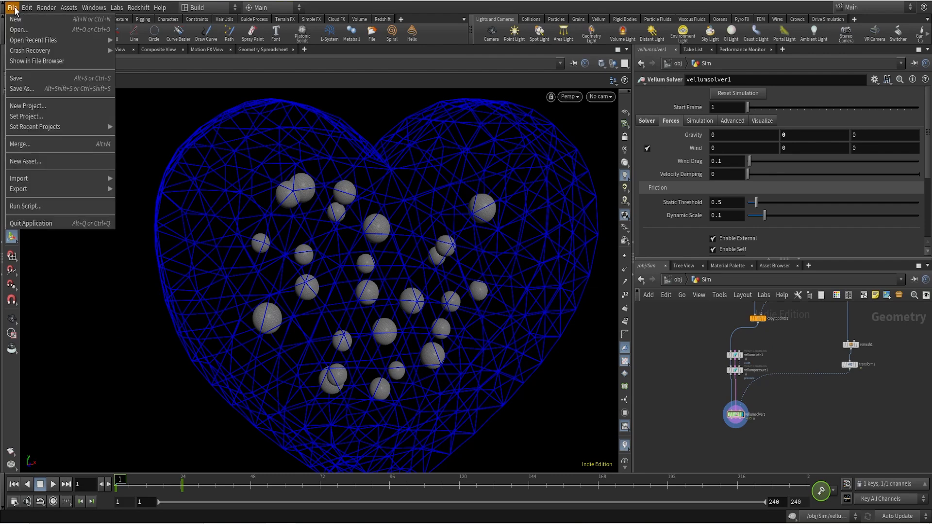
click(29, 79)
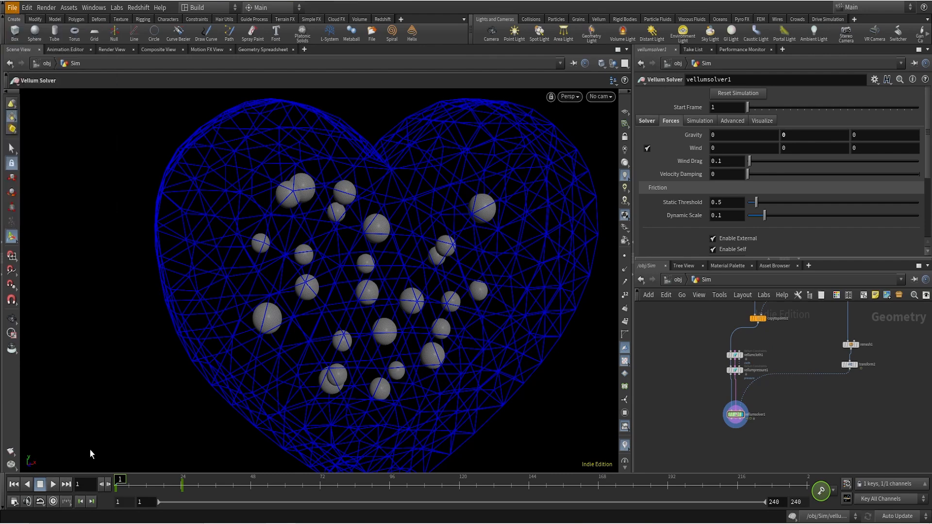
Play the Vellum simulation from frame 1, and go back to frame 17 to inspect the shrinking heart.
click(52, 484)
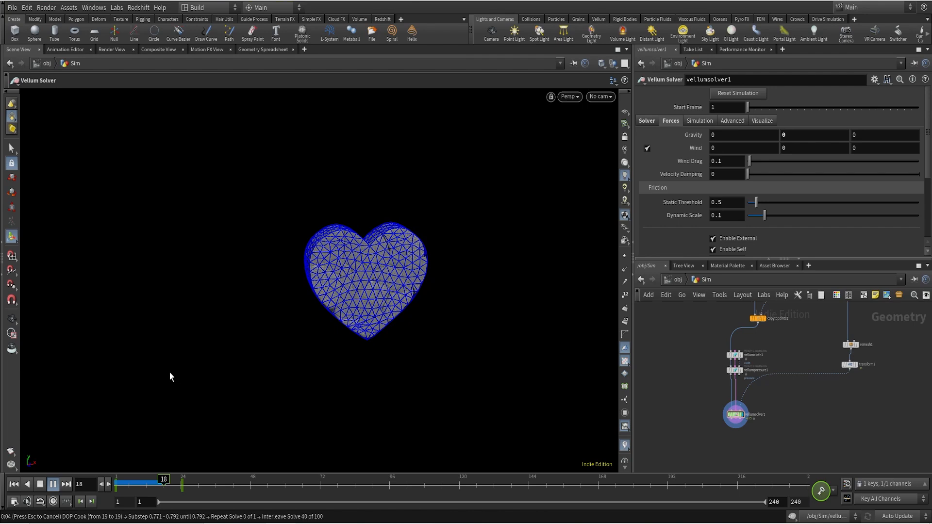
key(ctrl+s)
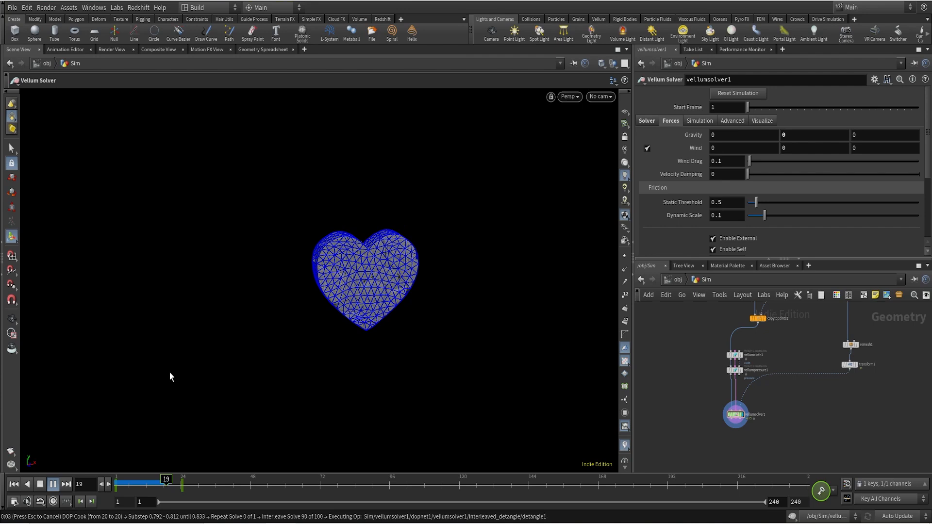
click(160, 482)
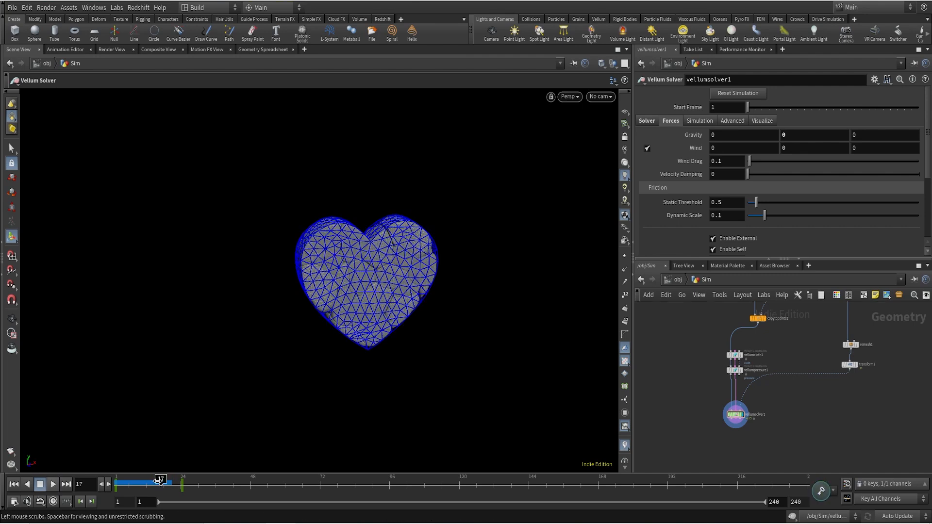
Advance to frame 19 and examine the squeezed balloons inside the heart from the front and the sides.
alt+right_drag(357, 253, 522, 117)
mouse_move(263, 246)
alt+mouse_down()
mouse_move(483, 223)
mouse_move(494, 258)
mouse_move(250, 239)
mouse_move(257, 250)
alt+mouse_up()
key(Right)
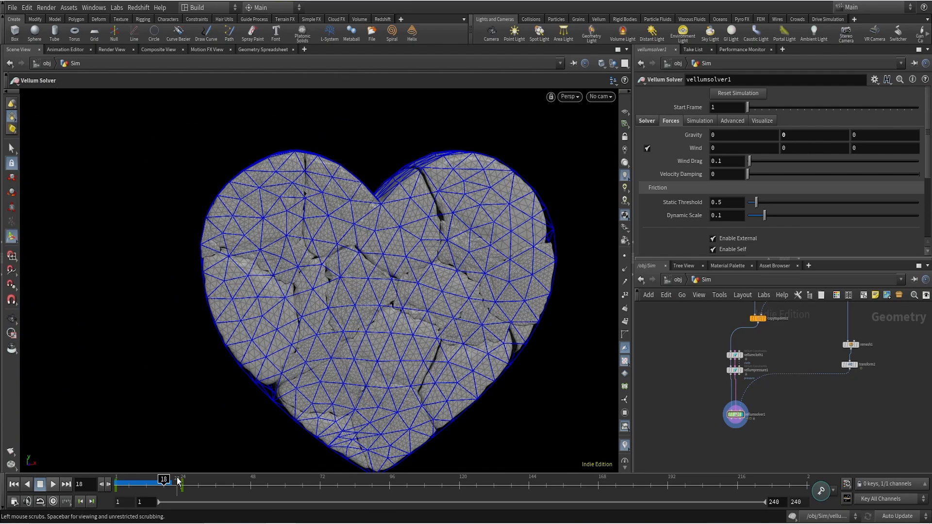
key(Right)
alt+right_drag(335, 290, 437, 197)
alt+drag(285, 194, 282, 222)
alt+right_drag(395, 189, 289, 293)
alt+drag(289, 293, 563, 216)
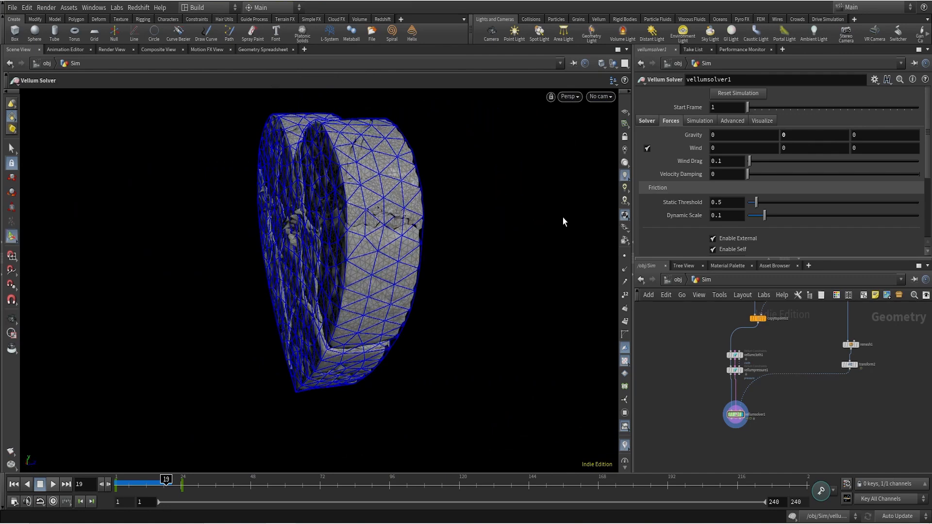
alt+drag(354, 220, 221, 227)
Add a Vellum Post-Process node wired to the Vellum Solver's outputs and display it.
key(f)
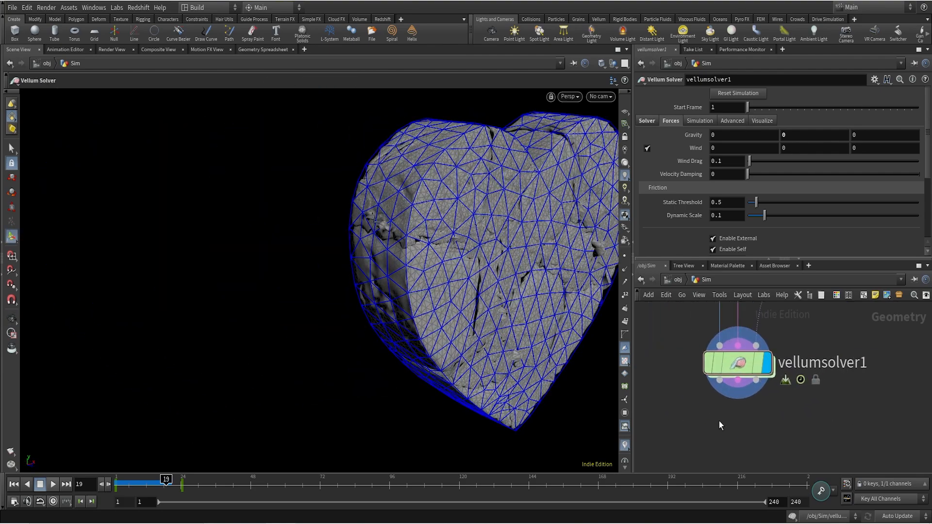
click(736, 384)
click(741, 442)
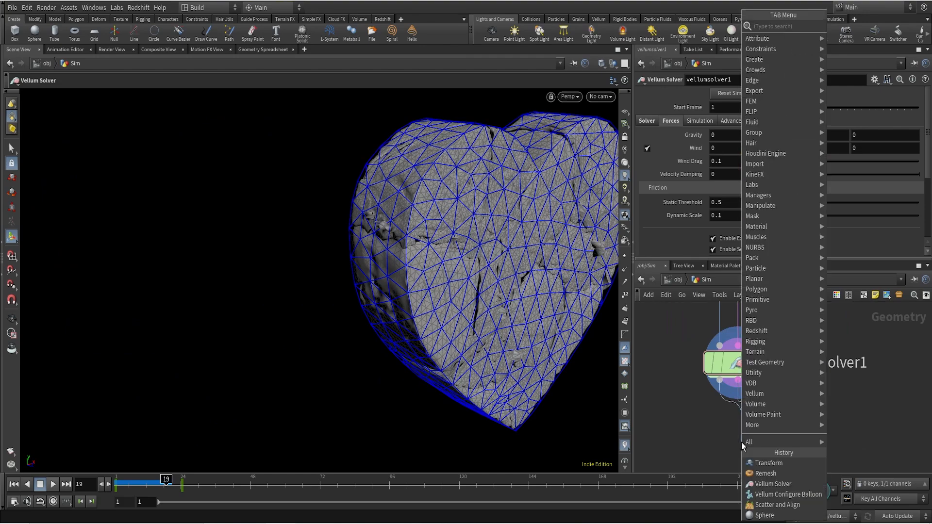
text(vpostp)
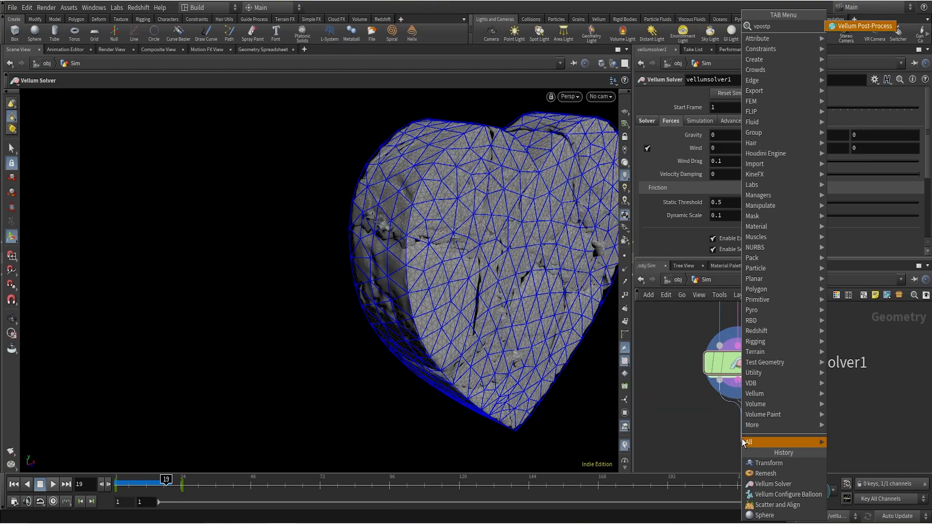
key(Return)
click(742, 438)
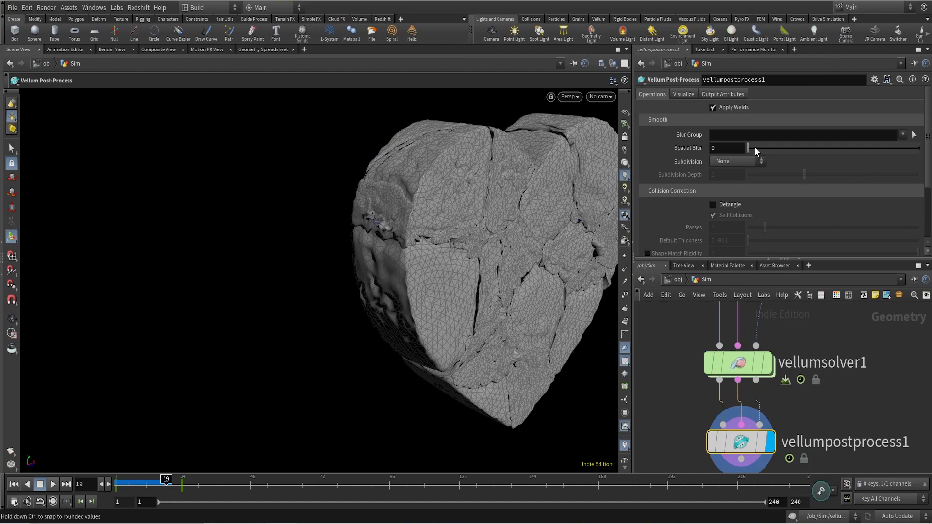
Set the Vellum Post-Process Spatial Blur to 0.459 and check the smoothed balloons up close.
drag(755, 147, 827, 151)
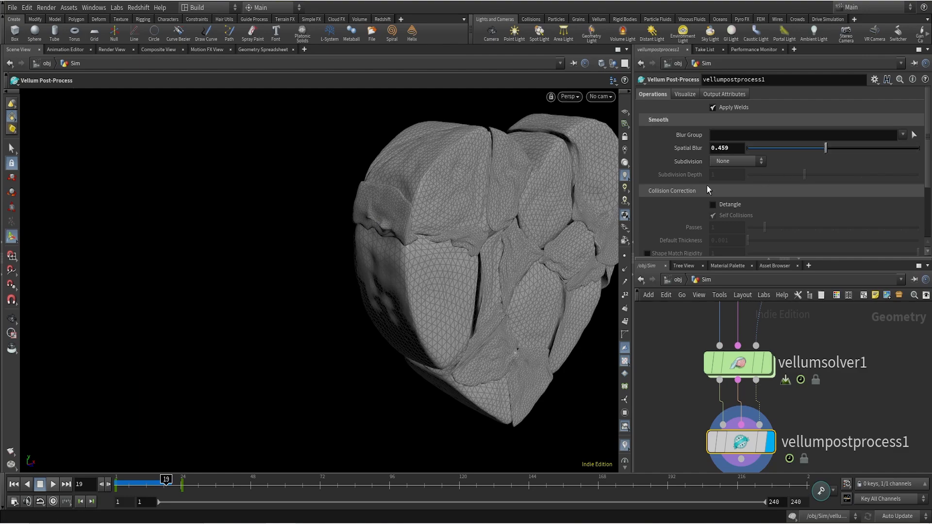
key(Escape)
drag(515, 226, 248, 277)
right_drag(248, 277, 321, 298)
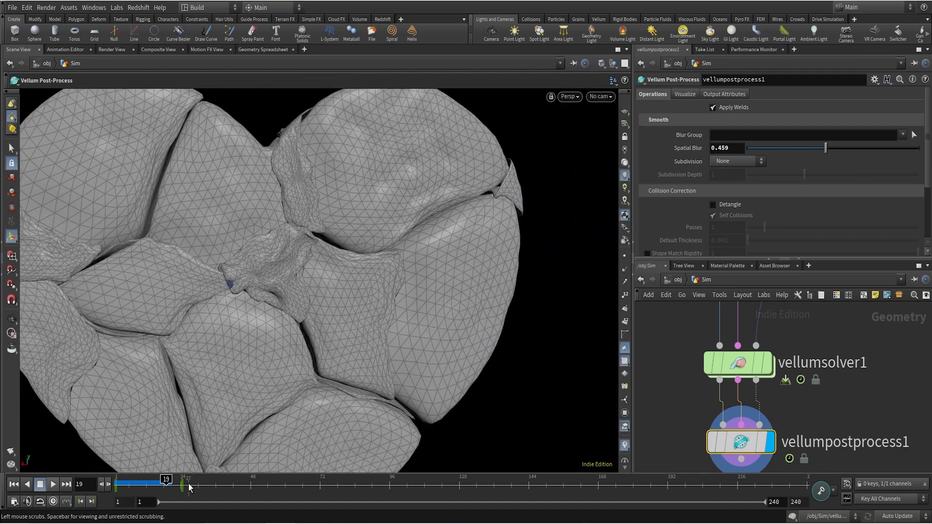
Compare the smoothed heart at frames 18 and 17, checking the shapes and gaps between balloons.
key(Left)
key(space)
right_drag(433, 258, 345, 314)
drag(345, 314, 537, 272)
right_drag(537, 273, 373, 324)
drag(373, 325, 345, 285)
key(Return)
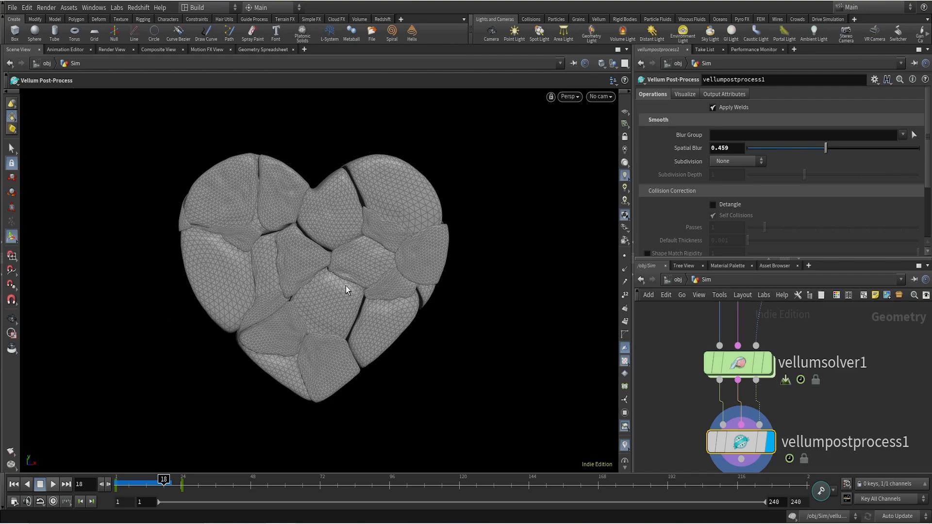
key(Escape)
right_drag(356, 266, 401, 223)
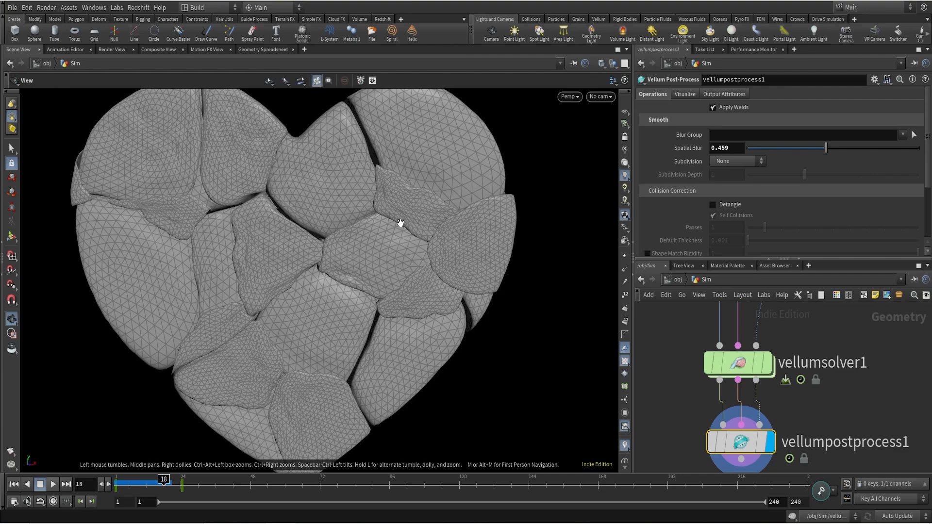
key(Return)
click(161, 480)
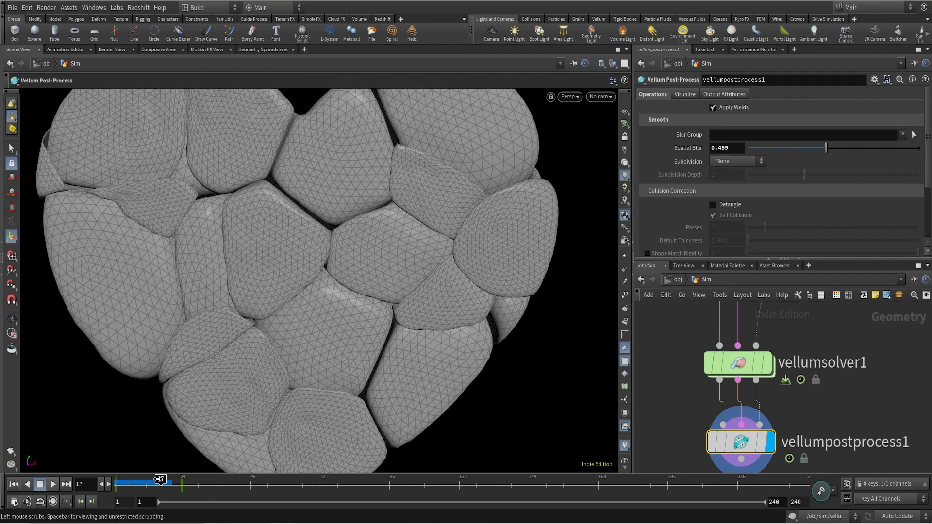
key(Escape)
right_drag(289, 272, 363, 214)
key(Return)
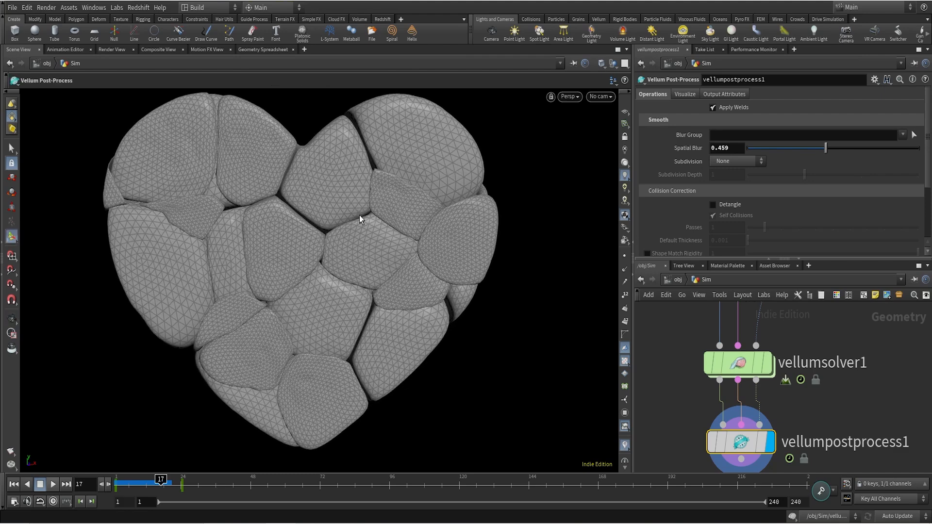
Go to frame 19 and examine the folds and overlaps between the smoothed balloons from several angles.
click(164, 481)
drag(164, 480, 166, 480)
alt+right_drag(356, 230, 412, 190)
alt+drag(260, 224, 461, 234)
alt+right_drag(304, 242, 269, 262)
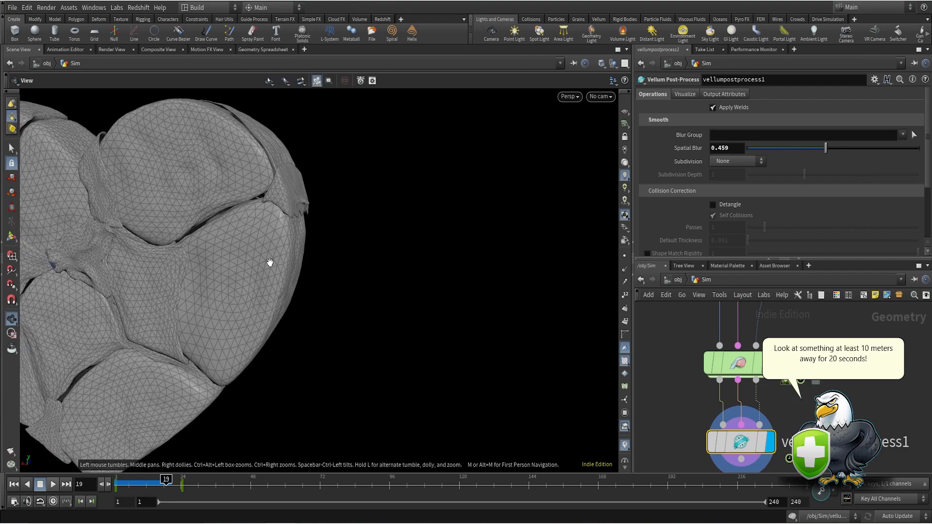
click(821, 445)
alt+right_drag(248, 307, 194, 317)
alt+middle_drag(195, 316, 379, 316)
alt+drag(398, 272, 135, 261)
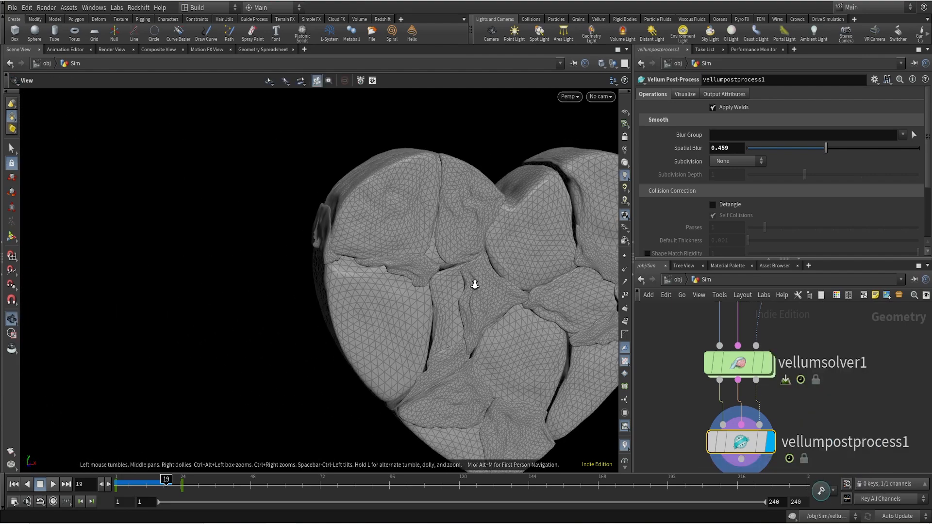
alt+right_drag(494, 268, 411, 286)
alt+middle_drag(411, 286, 319, 263)
alt+drag(406, 263, 383, 256)
alt+middle_drag(424, 270, 405, 240)
alt+right_drag(406, 240, 315, 318)
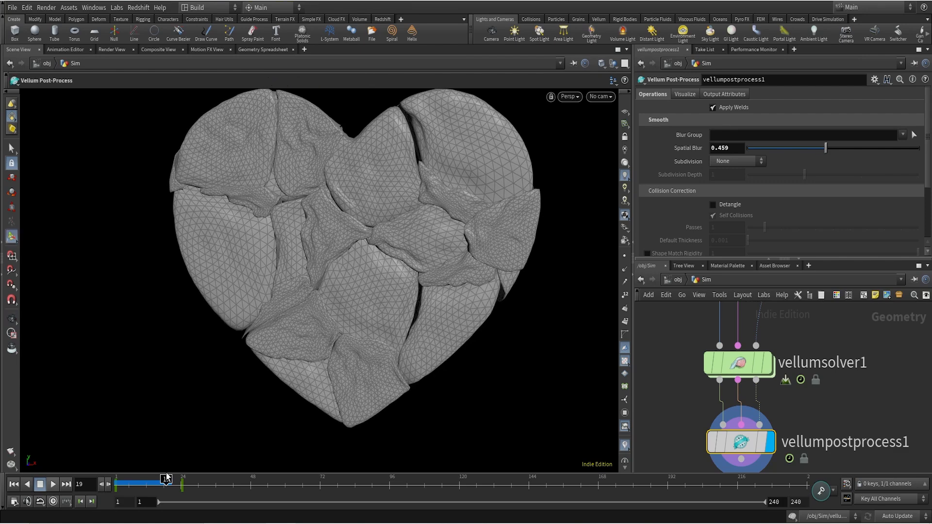
Return the timeline to frame 18 as the chosen heart shape and bring the Vellum Post-Process node into view.
drag(166, 478, 165, 479)
alt+right_drag(412, 211, 414, 232)
alt+middle_drag(414, 232, 405, 246)
alt+drag(405, 246, 400, 240)
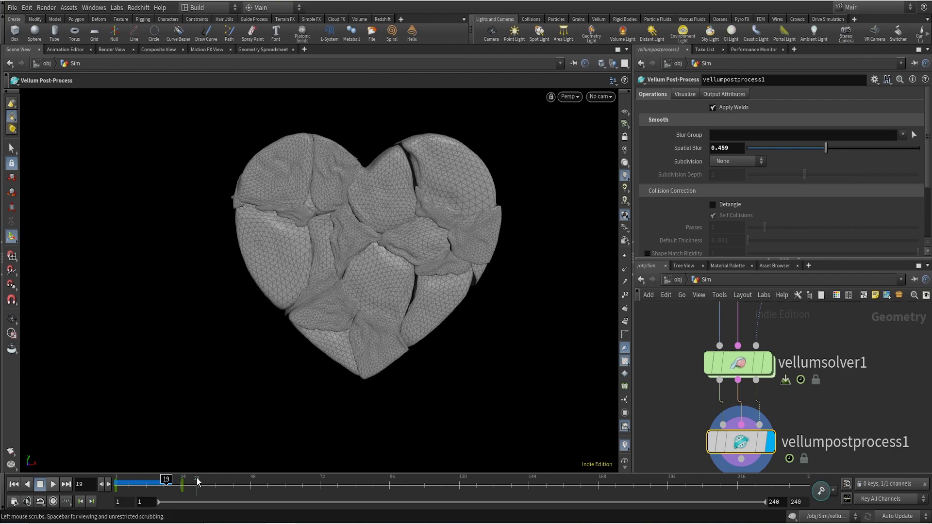
key(Left)
key(Left)
scroll(849, 400, down, 3)
middle_drag(849, 401, 830, 320)
scroll(828, 323, up, 1)
drag(757, 343, 757, 364)
Try Loop subdivision on the Vellum Post-Process node and inspect the heart from several sides.
click(741, 159)
click(726, 196)
alt+right_drag(441, 253, 513, 150)
alt+drag(278, 199, 584, 208)
alt+right_drag(584, 209, 364, 293)
alt+drag(458, 258, 366, 254)
key(Return)
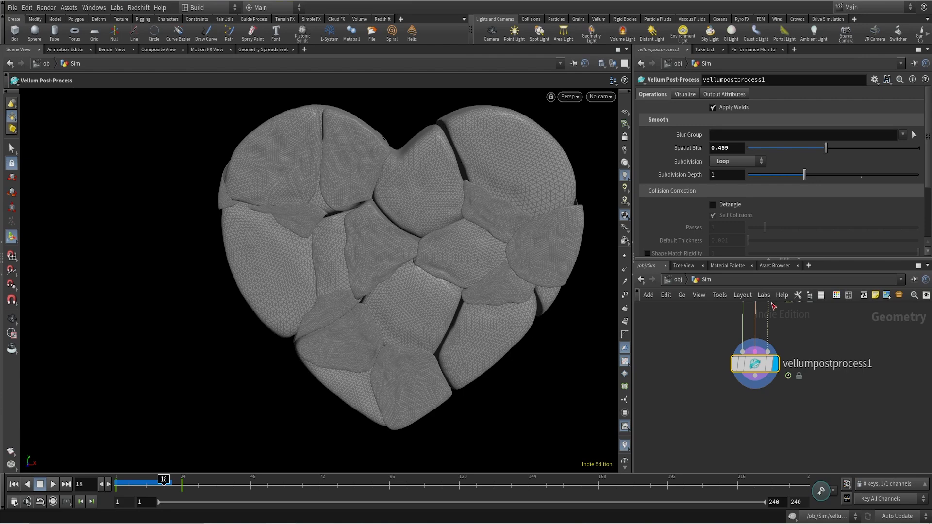
Check the Vellum Post-Process node's geometry information and set Subdivision back to None.
click(719, 368)
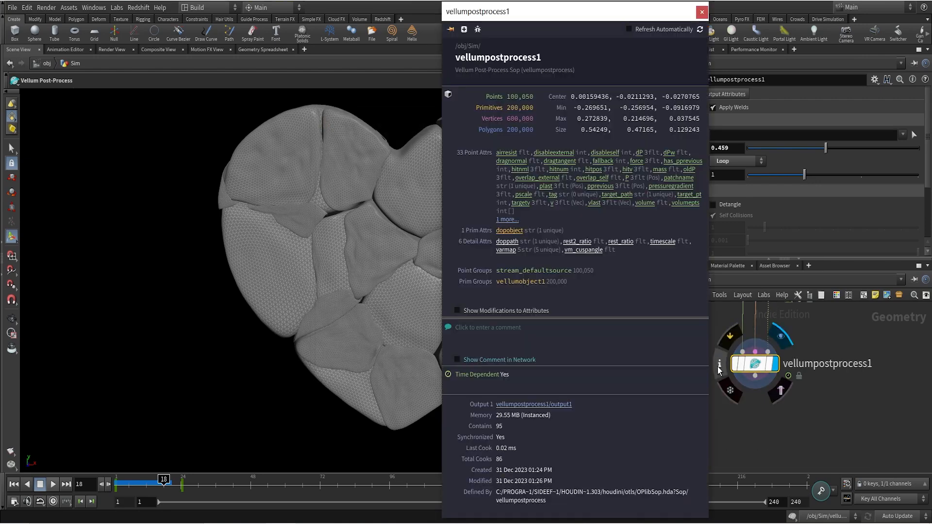
click(702, 11)
click(724, 161)
click(720, 171)
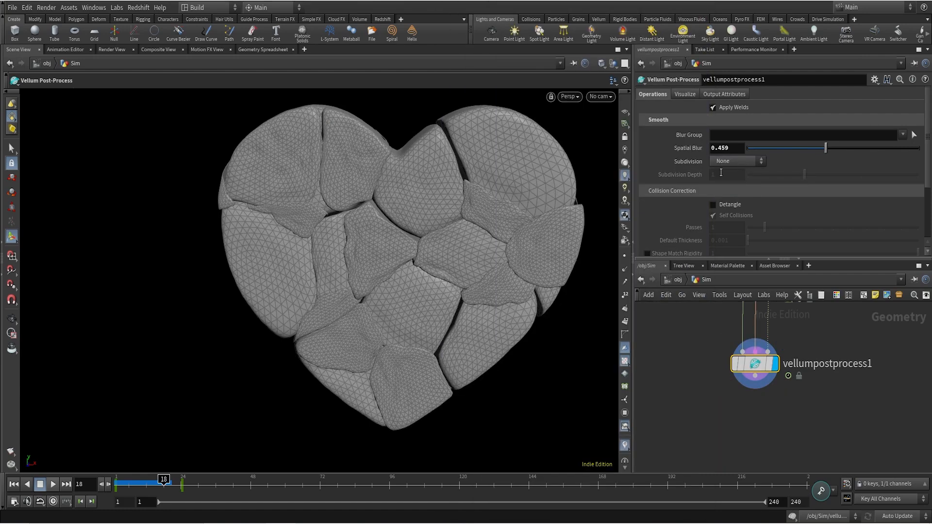
Add a Time Shift node after the Vellum Post-Process and delete its Frame channel to freeze it at frame 18.
click(786, 420)
scroll(794, 410, down, 2)
drag(748, 362, 779, 422)
text(times)
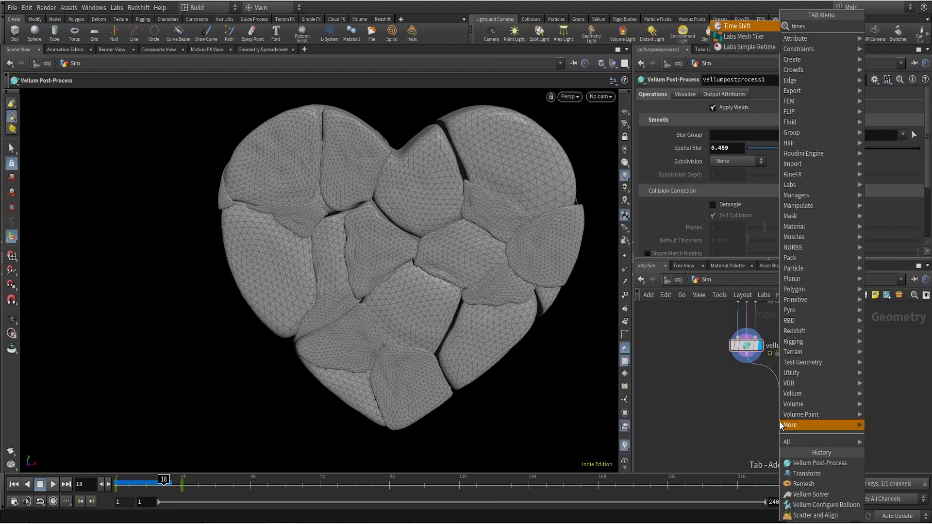
key(Return)
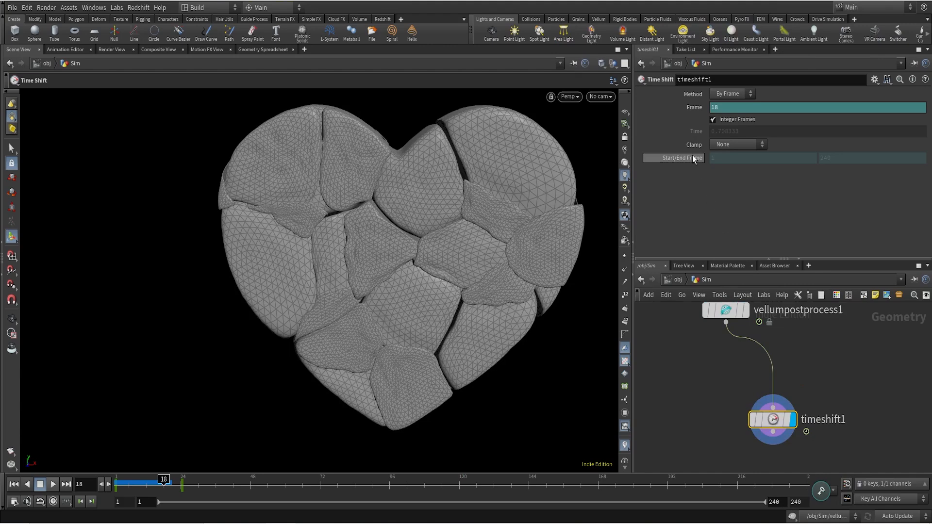
right_click(689, 107)
click(706, 234)
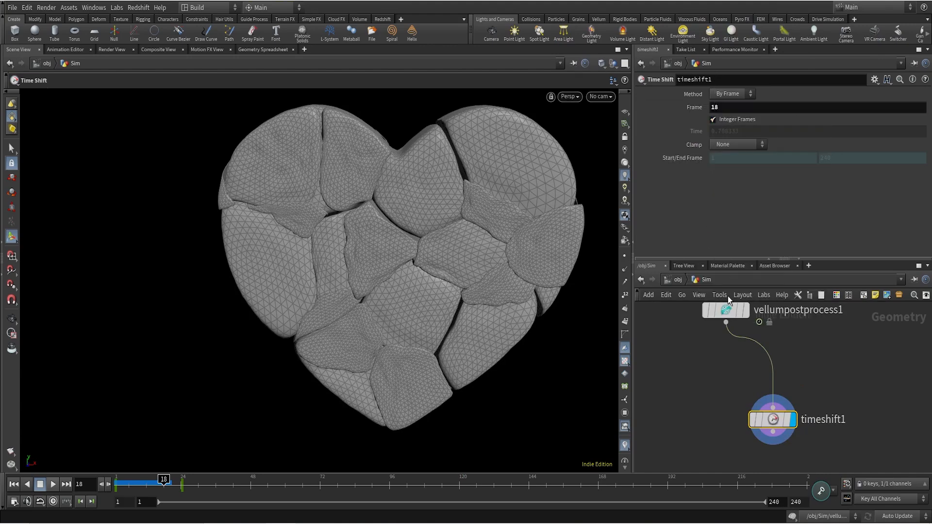
Add a File Cache node after the Time Shift and display it.
middle_drag(723, 368, 734, 299)
click(784, 362)
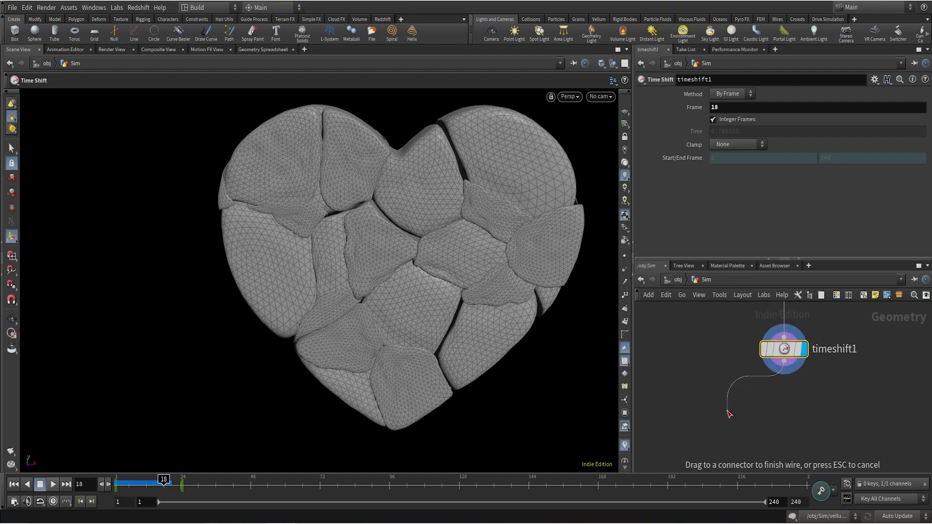
key(Tab)
text(fileca)
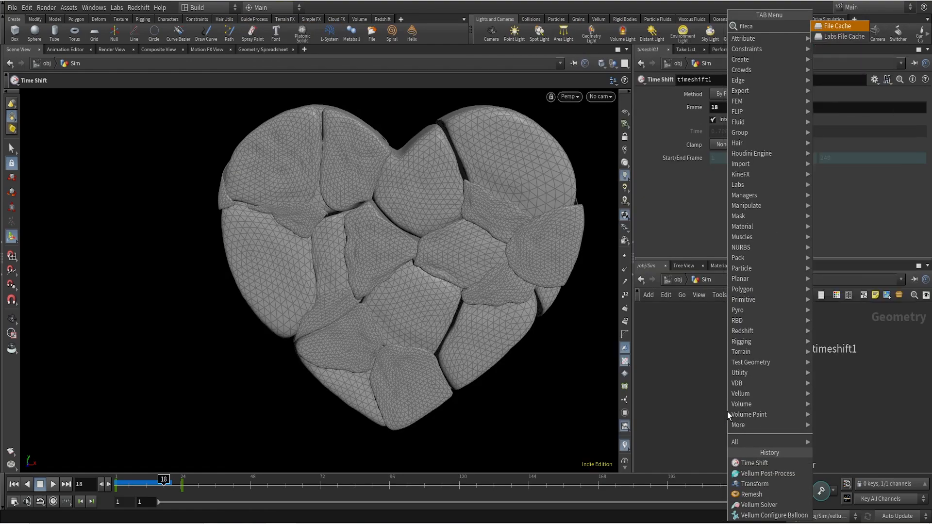
key(Return)
click(727, 412)
scroll(728, 411, up, 2)
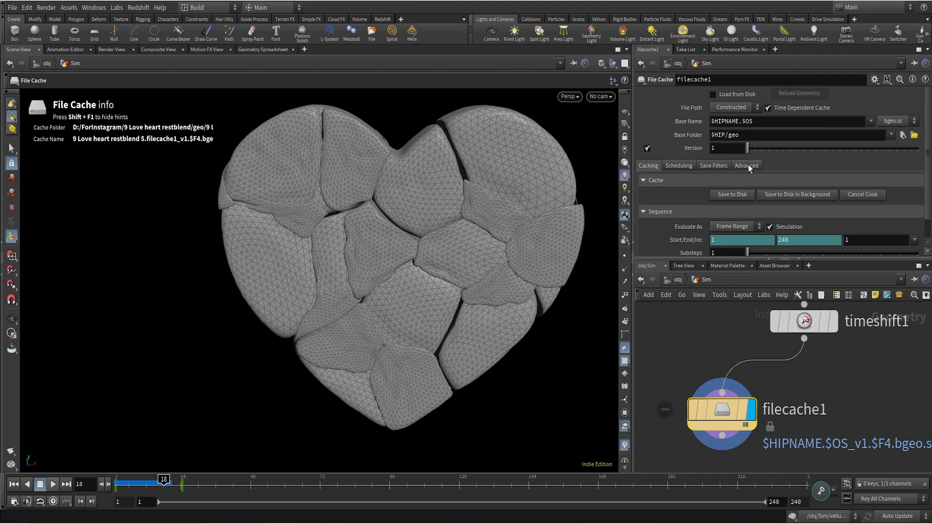
Turn off Time Dependent Cache on the File Cache node and save the frozen heart to disk.
click(768, 107)
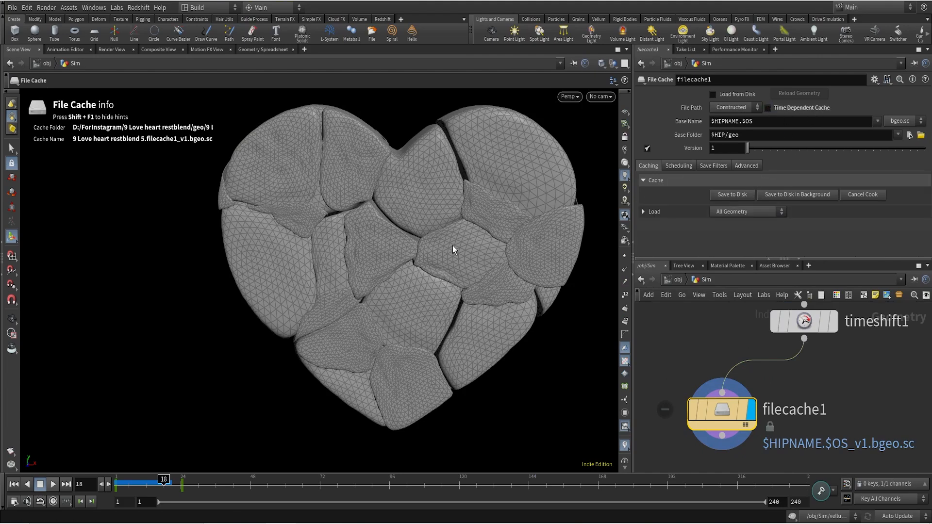
click(798, 323)
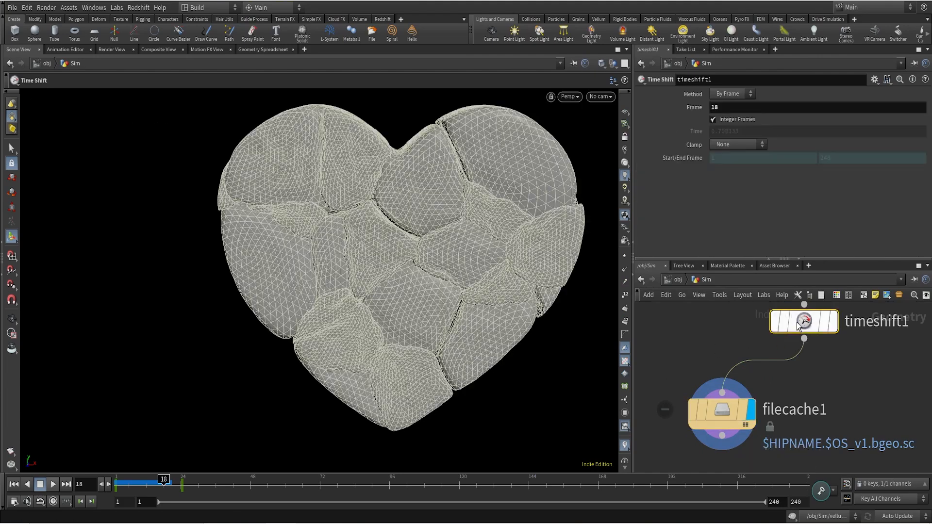
click(745, 407)
click(731, 194)
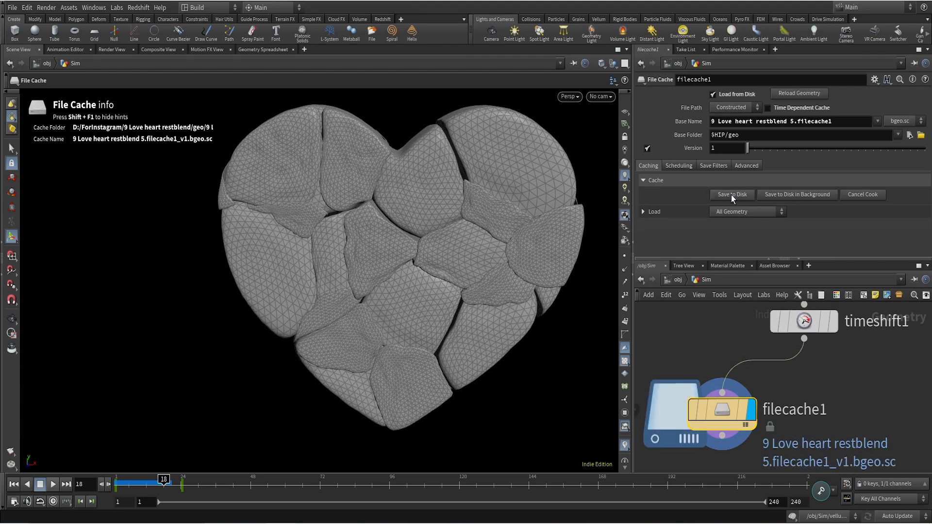
Align the Time Shift and File Cache nodes in a tidy column below the Vellum Post-Process.
scroll(755, 306, down, 5)
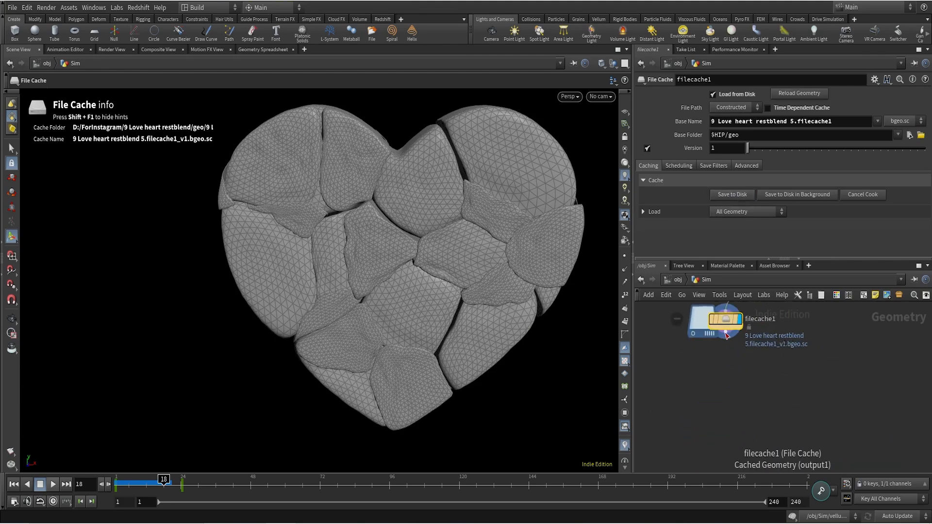
middle_drag(782, 359, 792, 418)
drag(698, 363, 787, 431)
key(a)
drag(778, 371, 774, 327)
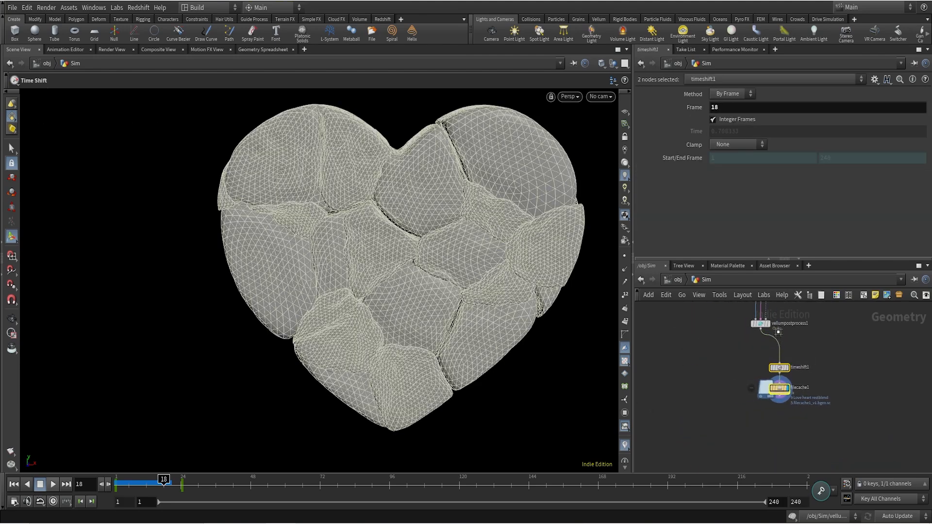
scroll(789, 404, up, 4)
Add an Attribute Delete node after the File Cache and display it.
click(778, 413)
click(769, 385)
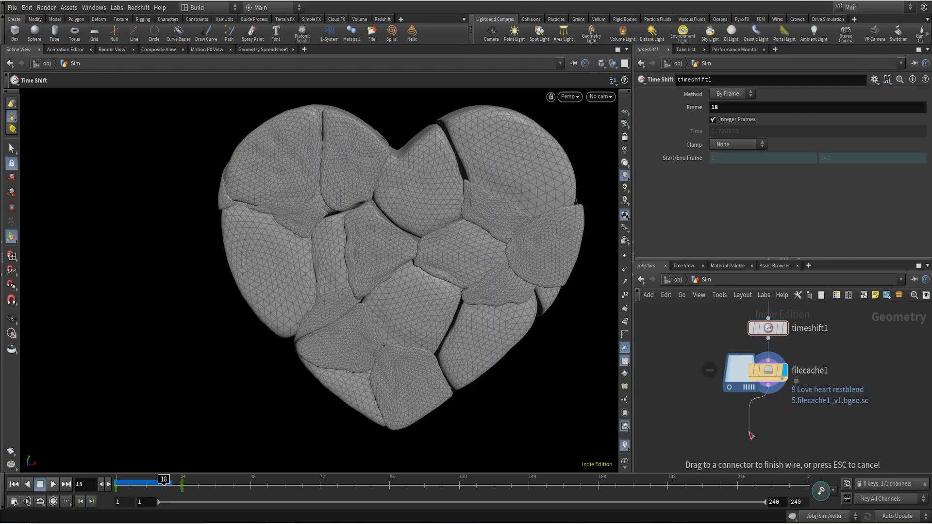
middle_drag(750, 431, 756, 383)
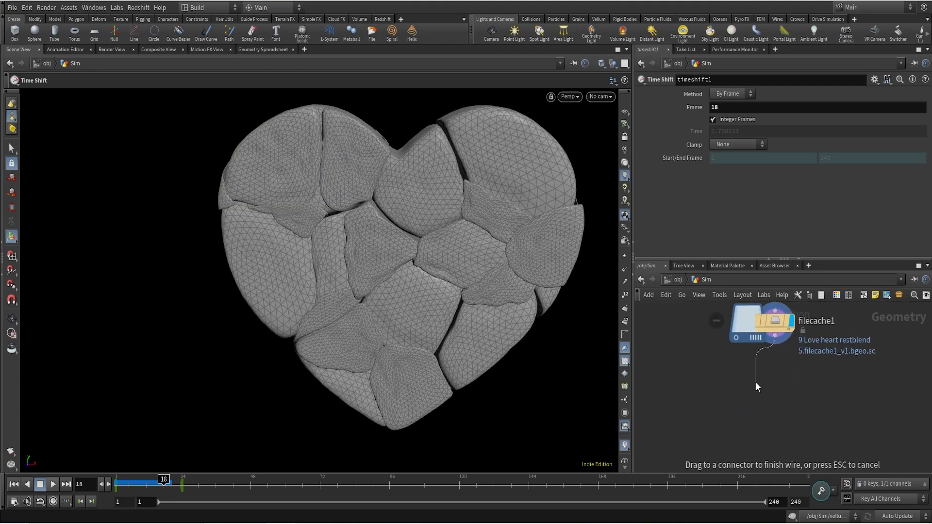
key(Tab)
text(adel)
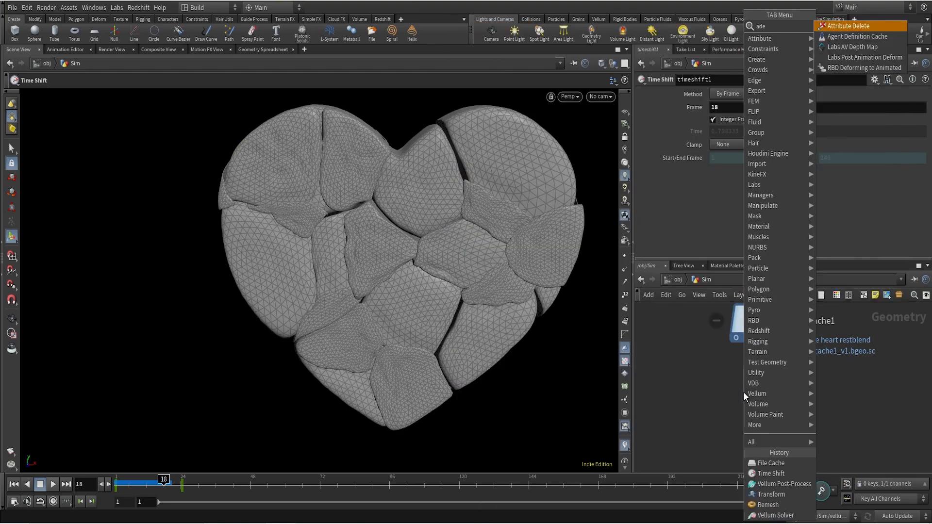
key(Return)
click(745, 397)
scroll(765, 397, up, 2)
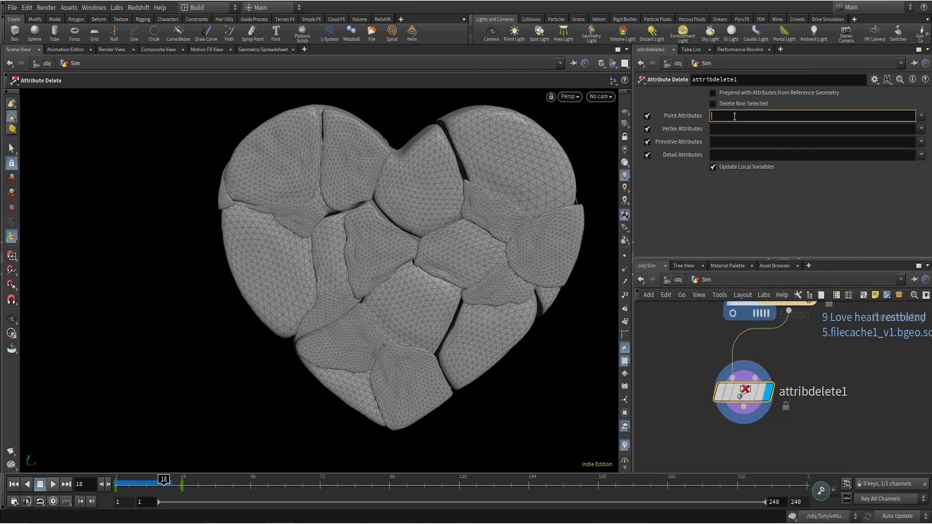
Enter * for the point, vertex, primitive and detail attributes to delete them all.
text(*)
click(732, 128)
text(*)
click(732, 141)
text(*)
click(732, 156)
text(*)
click(835, 392)
middle_drag(811, 445, 799, 355)
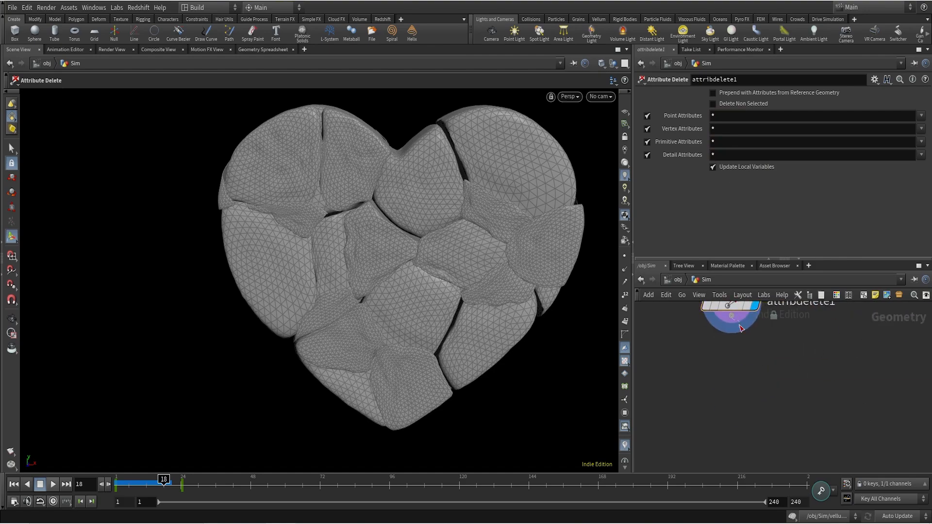
Add a Group Delete node below the Attribute Delete and display it.
key(Tab)
text(group del)
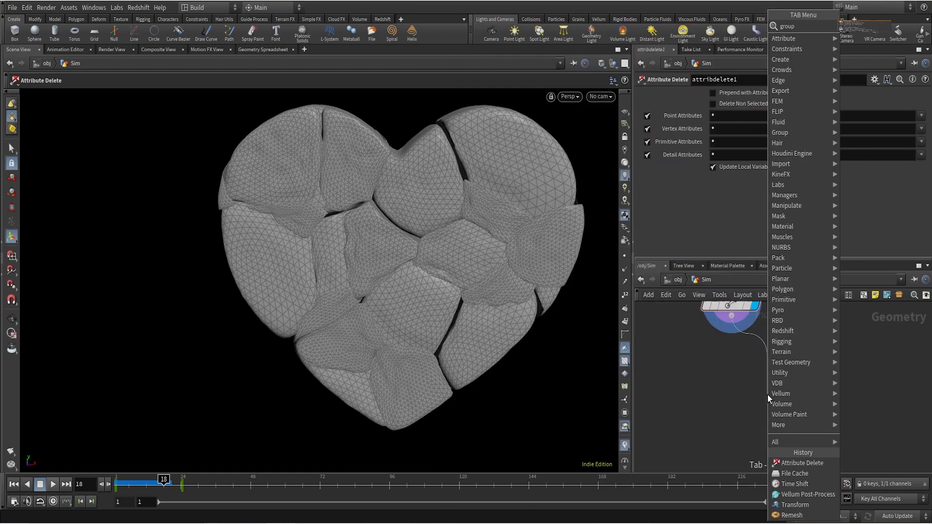
key(Return)
click(768, 394)
click(791, 394)
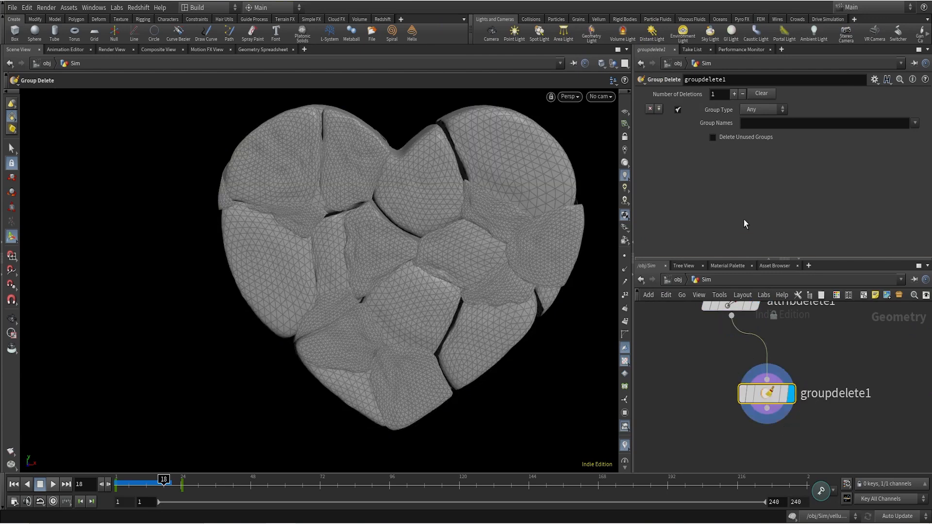
Enter * as the group names on the Group Delete node to remove every group.
click(770, 109)
click(770, 110)
click(769, 124)
text(*)
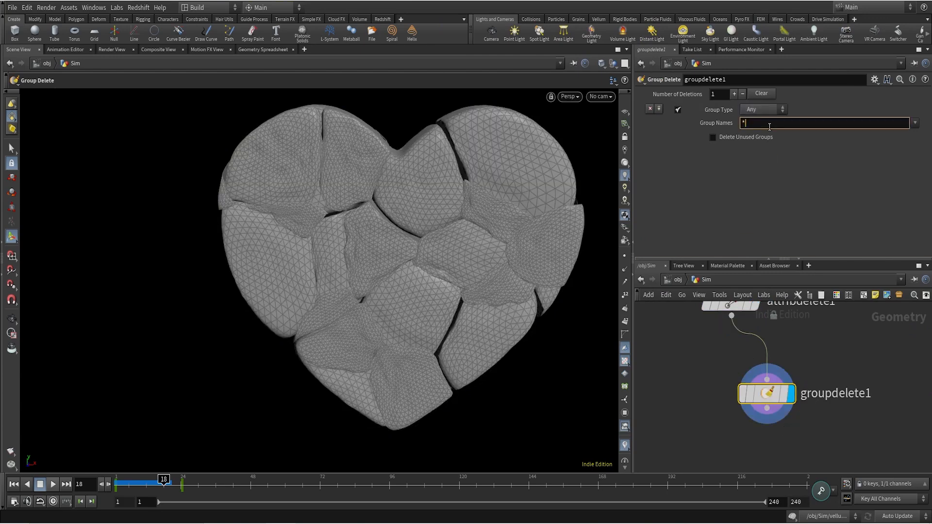
click(717, 357)
scroll(710, 366, down, 3)
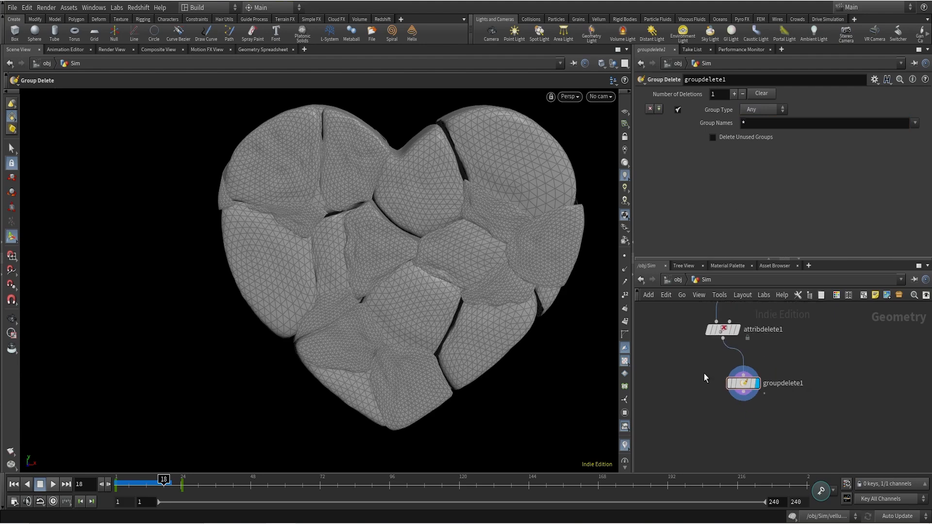
key(Escape)
drag(416, 228, 438, 254)
middle_drag(437, 254, 370, 243)
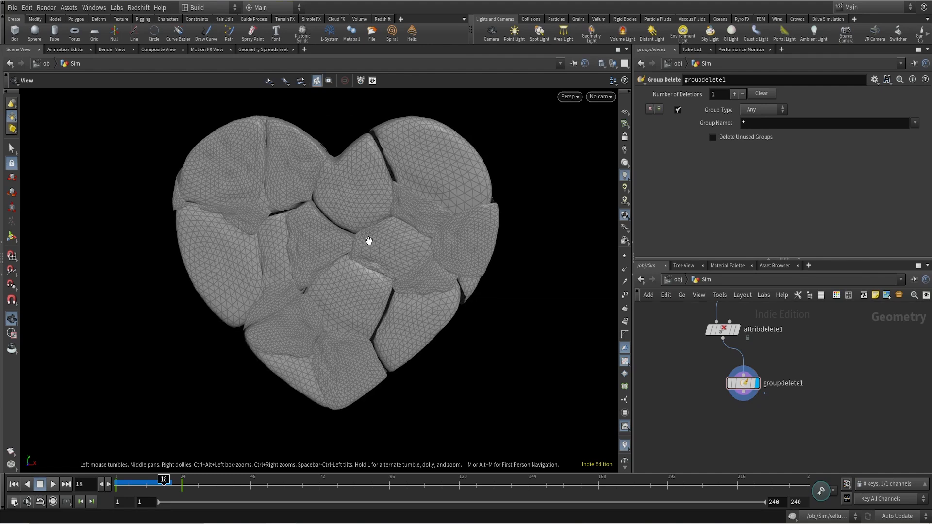
key(Return)
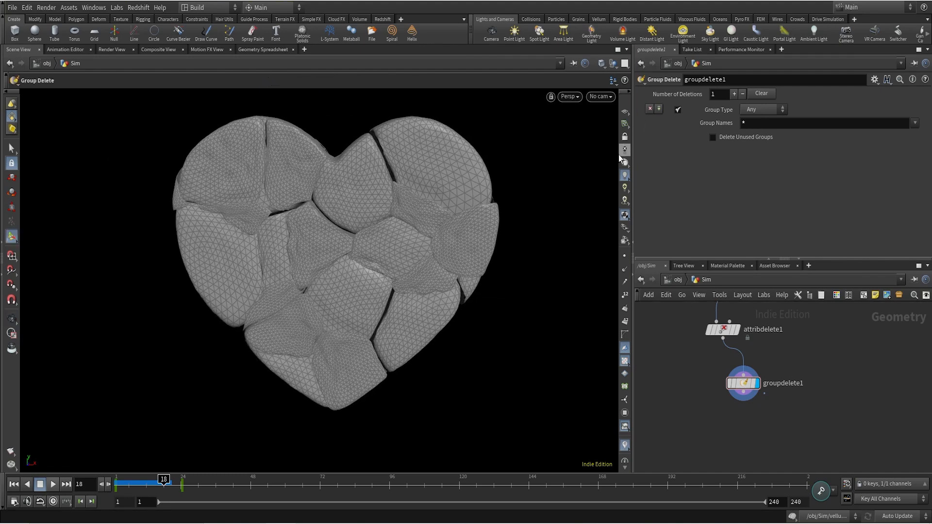
click(625, 399)
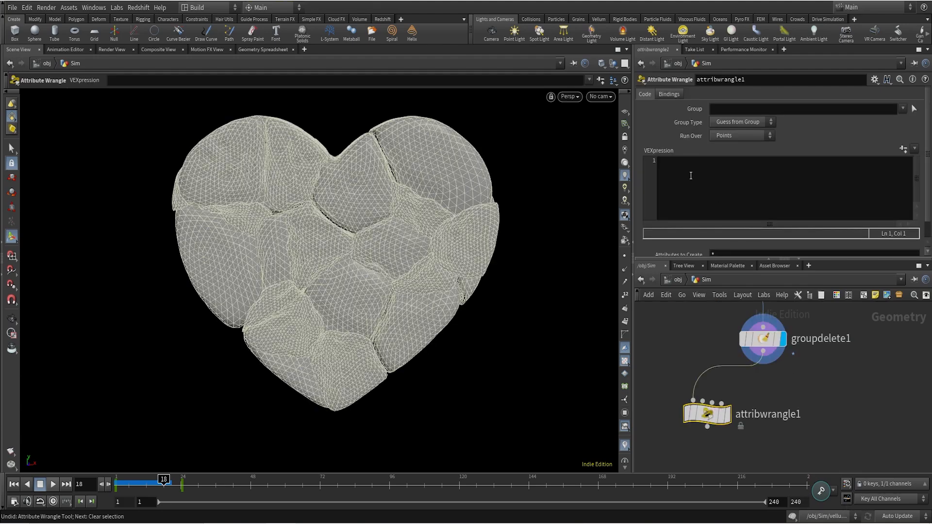
Display the Attribute Wrangle and start its VEX code with float dist = distance(0, v@P);.
click(676, 168)
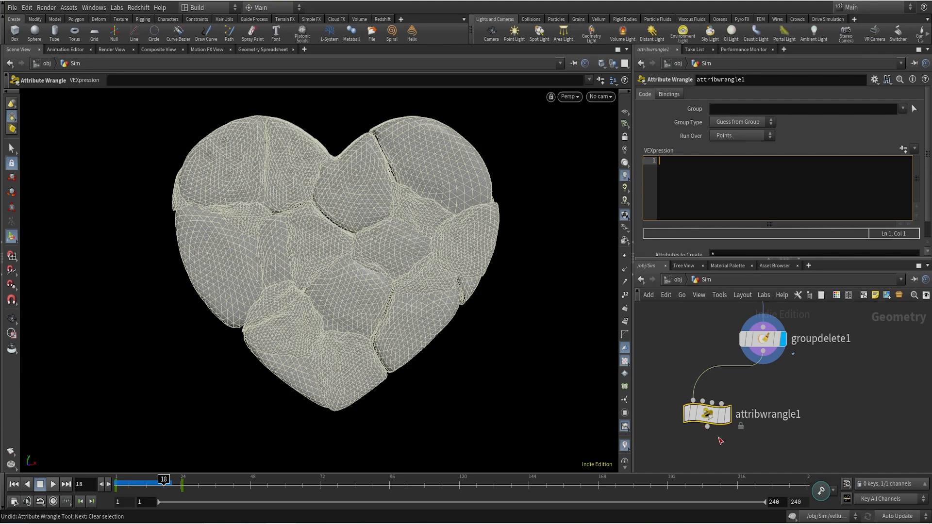
click(727, 414)
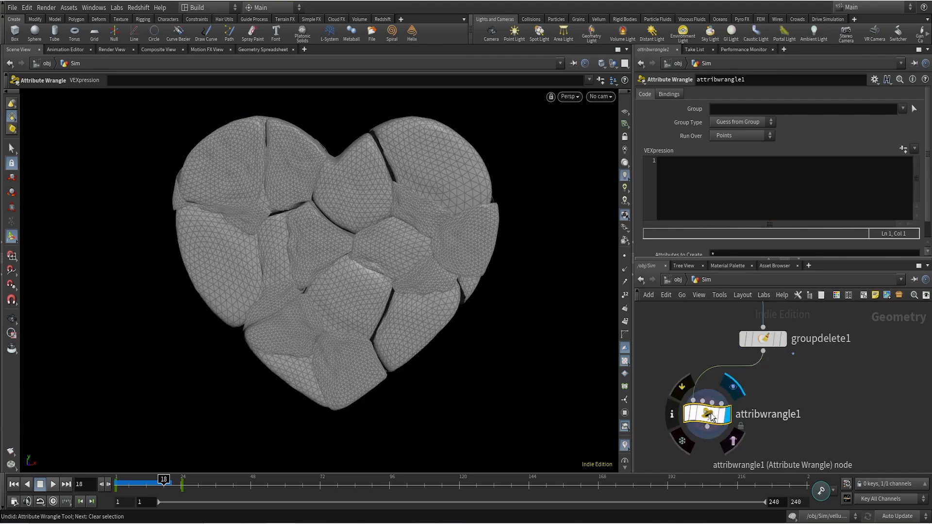
click(670, 172)
text(f)
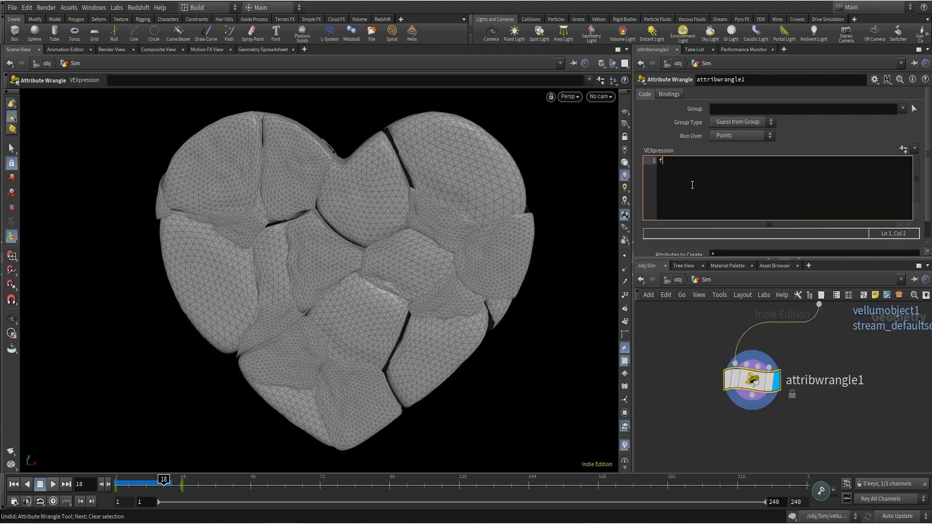
text(loat dist)
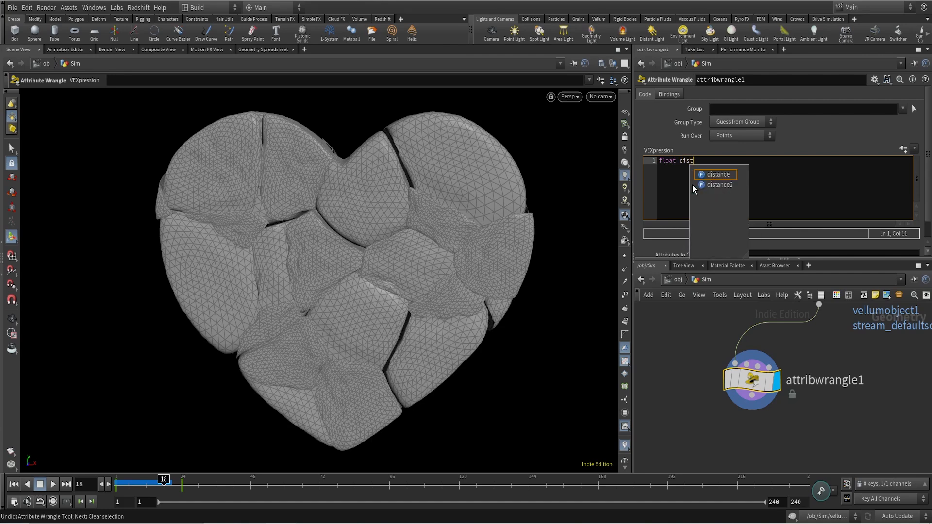
text( = distance)
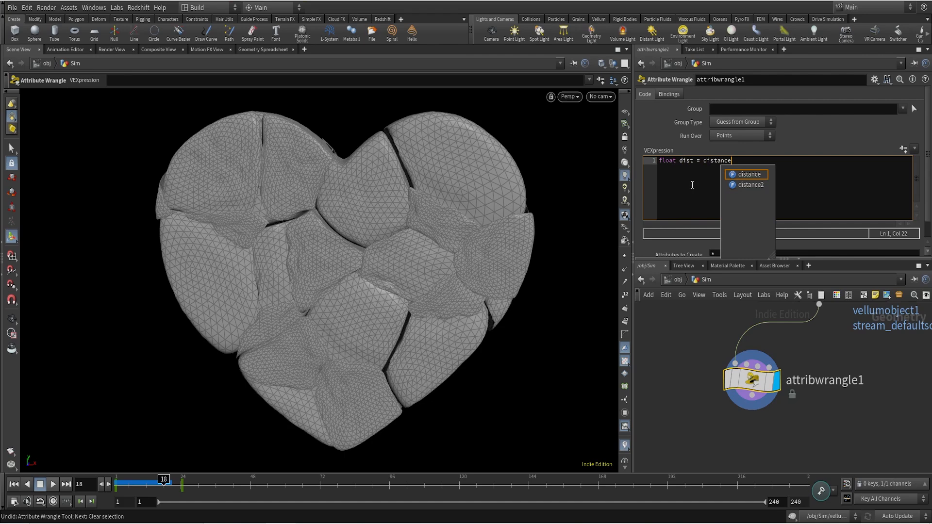
text((0)
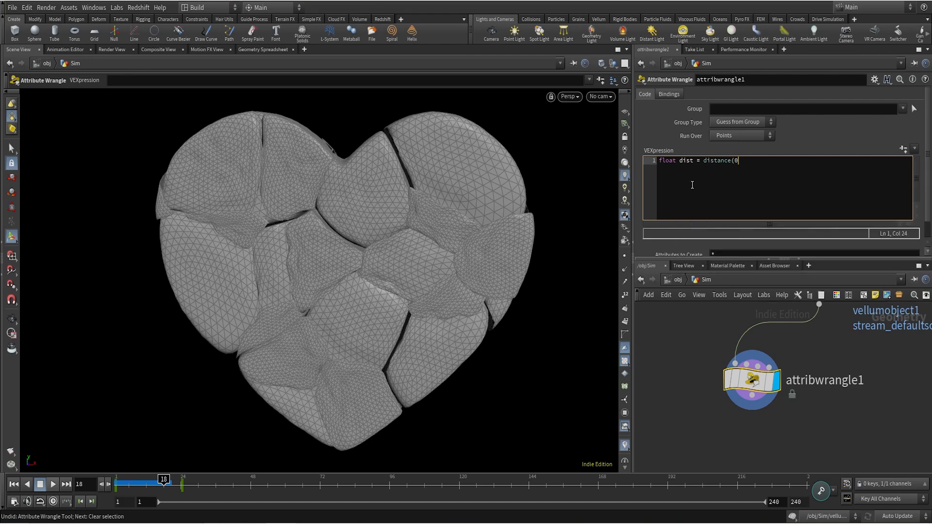
text(, v@)
text(P);)
Draft a commented-out //dist = fit line in the wrangle and store the distance below it with f@dist = dist;.
text(dist )
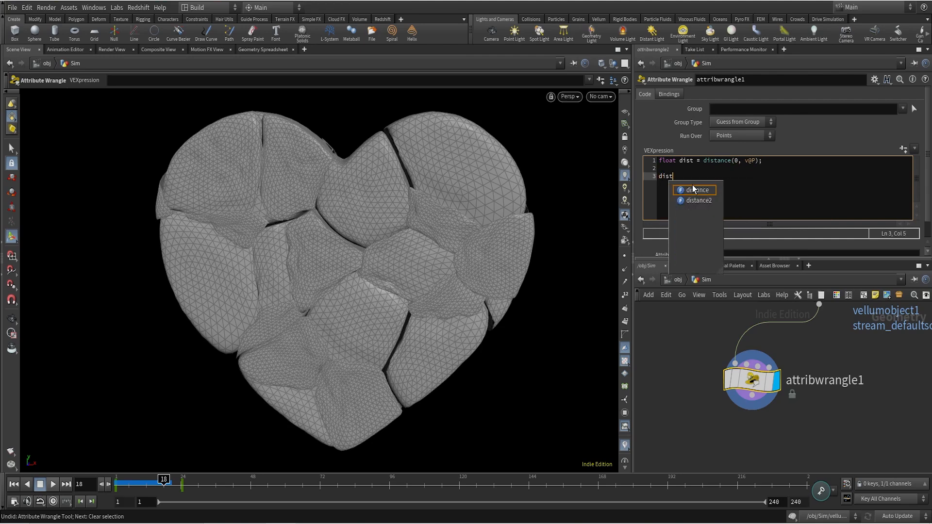
text(= fit)
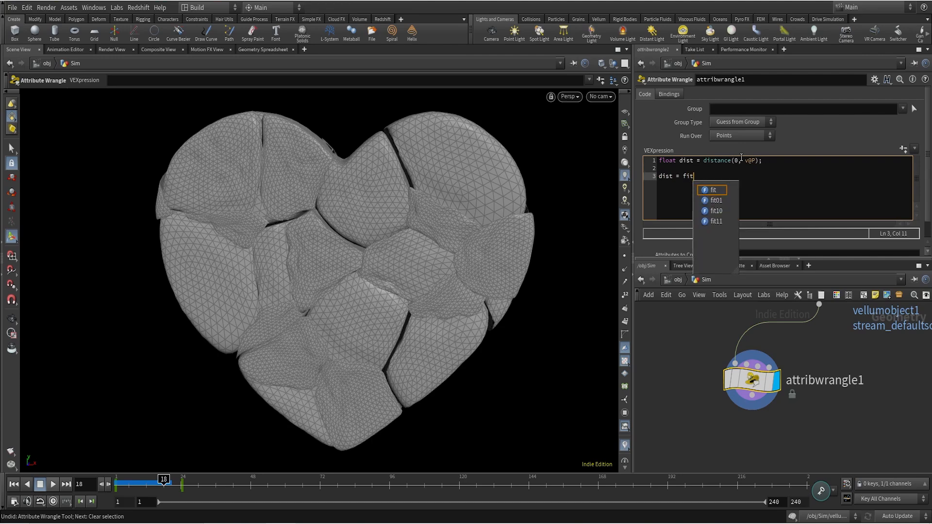
click(655, 178)
text(//)
click(707, 176)
key(Return)
key(Return)
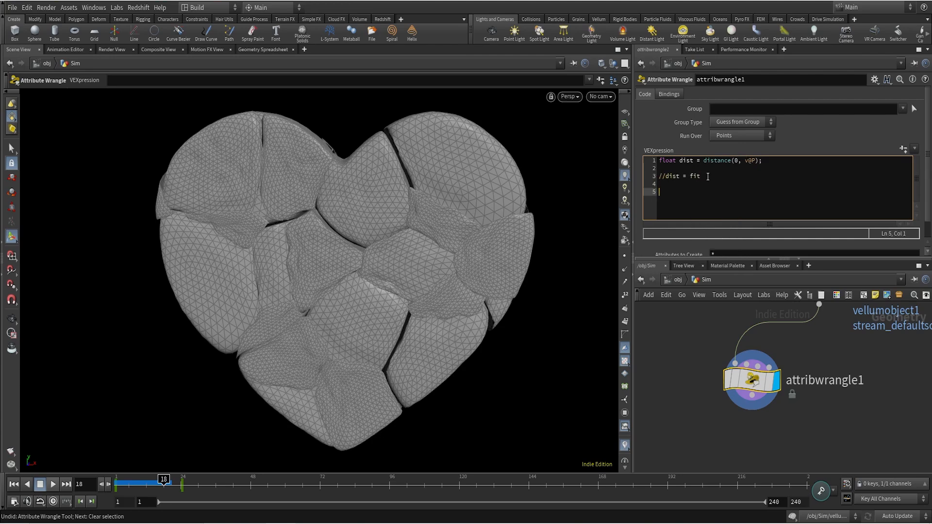
text(f@dist = dist;)
click(689, 399)
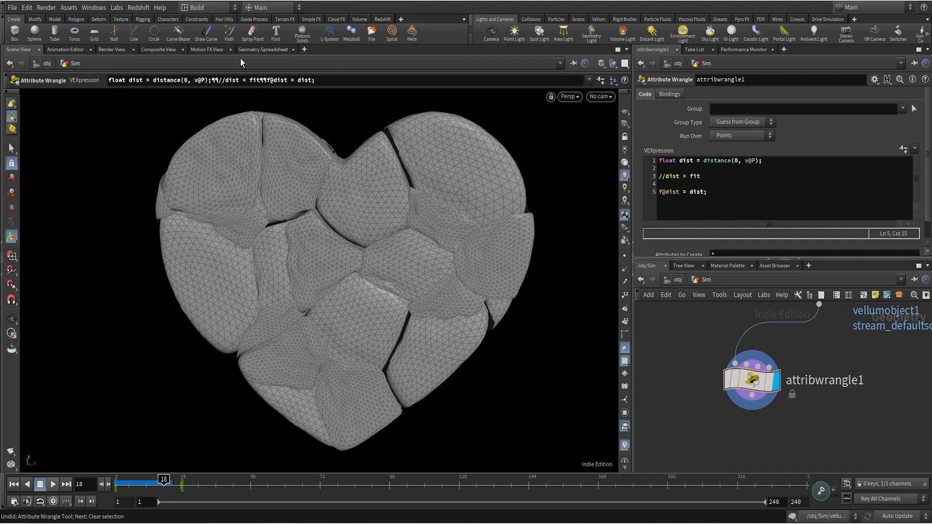
Sort the points by dist in the Geometry Spreadsheet to examine the lowest and highest distances, and return to the viewport.
click(250, 49)
click(188, 92)
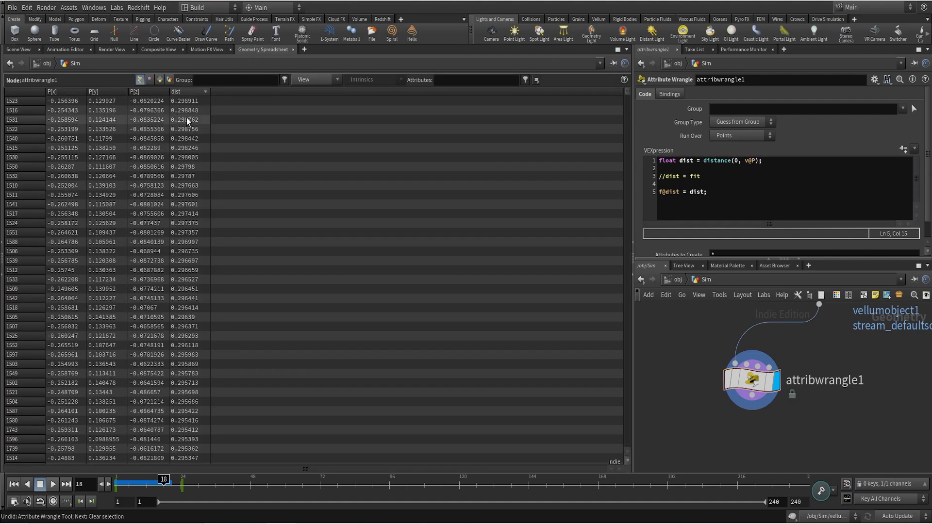
click(190, 91)
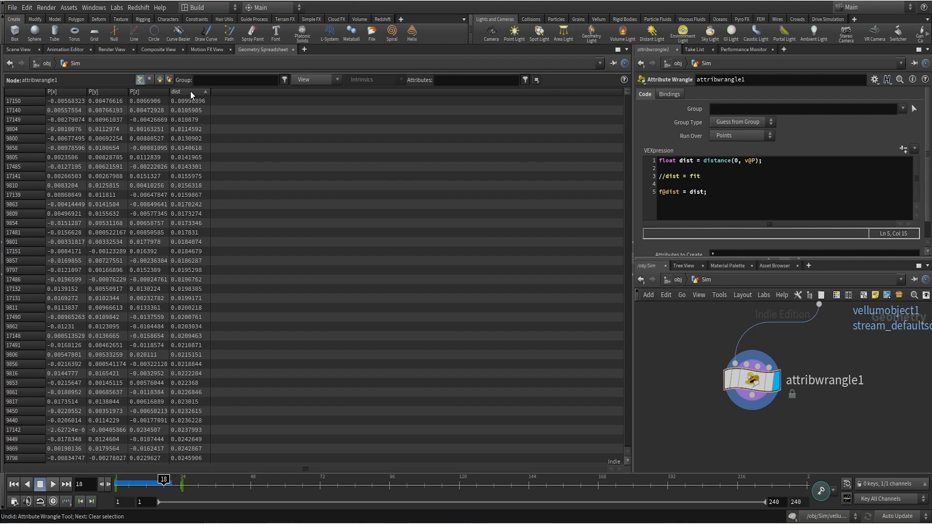
click(191, 92)
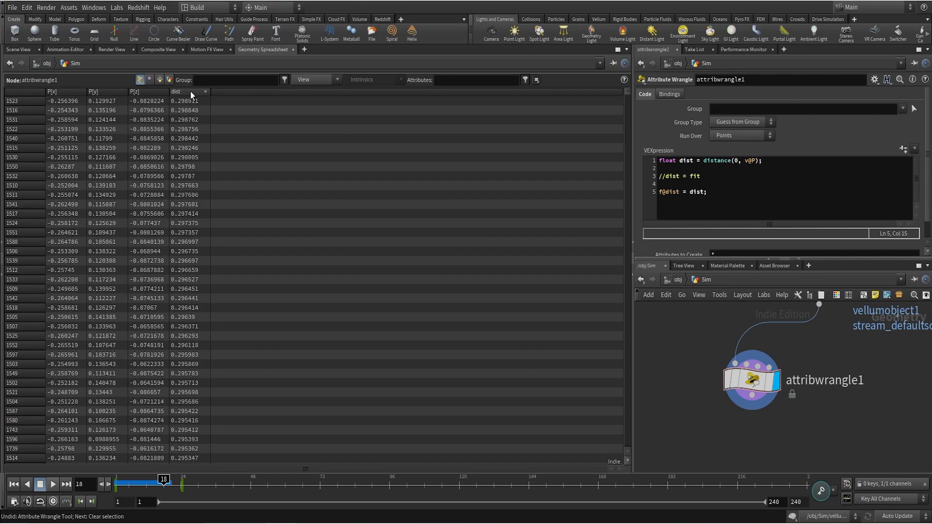
click(22, 49)
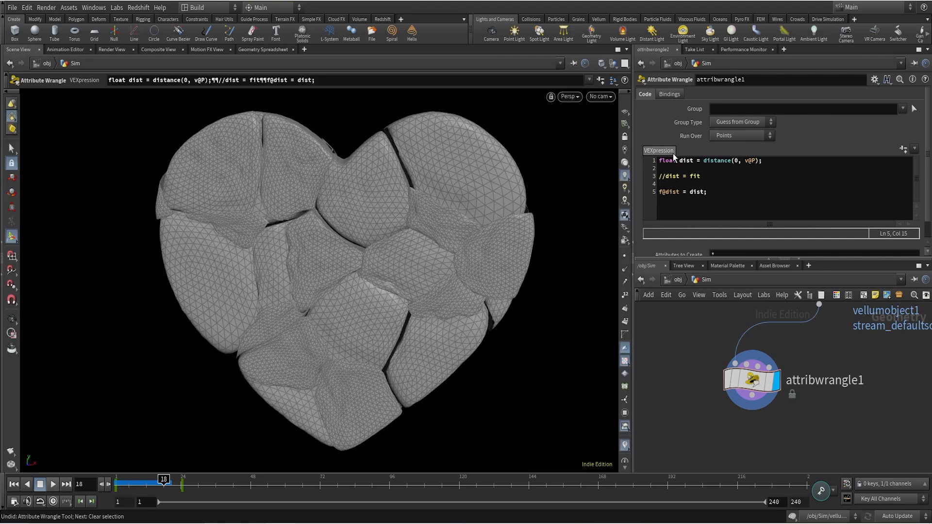
Uncomment the fit line and complete it as dist = fit(dist, 0.01,0.3,0,1);.
click(663, 177)
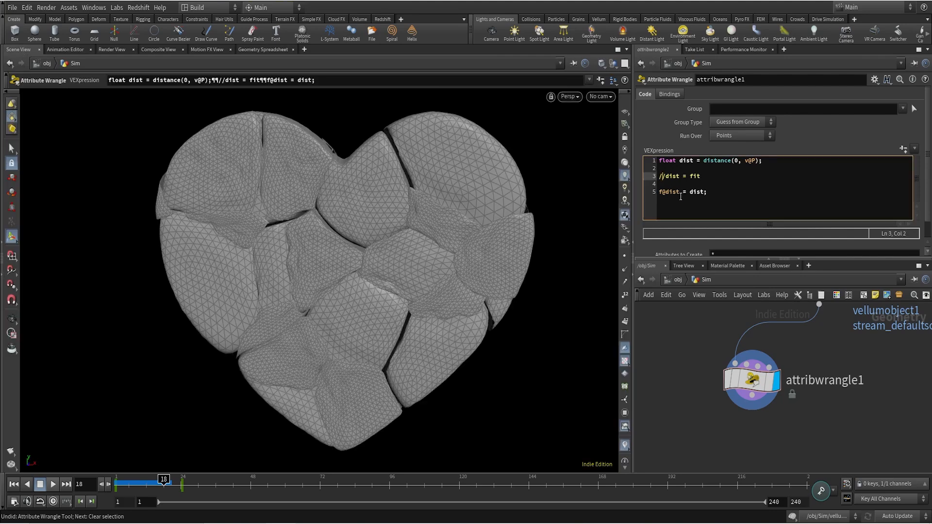
key(BackSpace)
key(Delete)
click(707, 176)
text((dist, 0.01,0.3,0,)
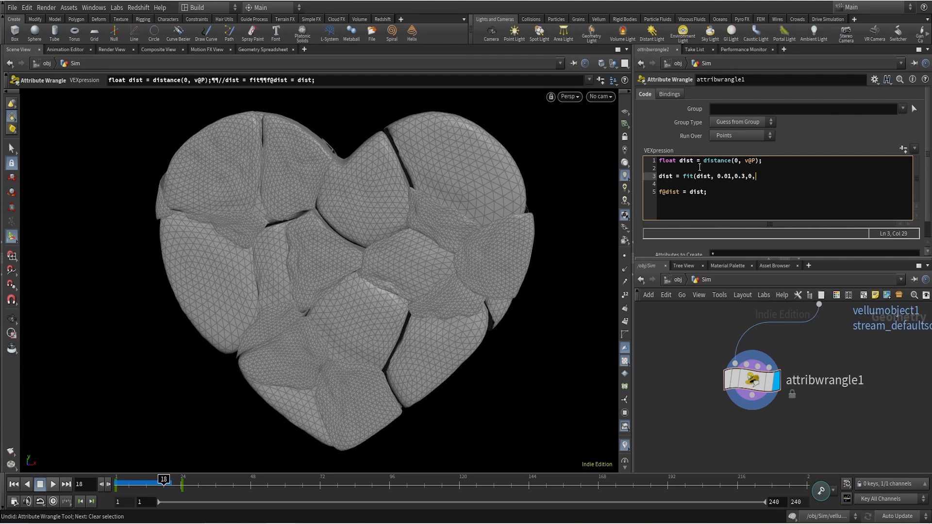
text(1);)
click(668, 364)
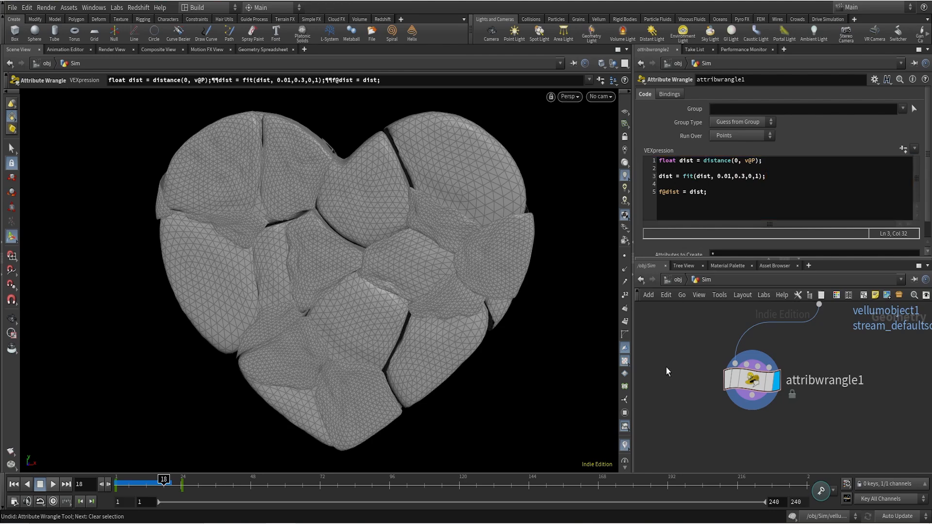
click(778, 179)
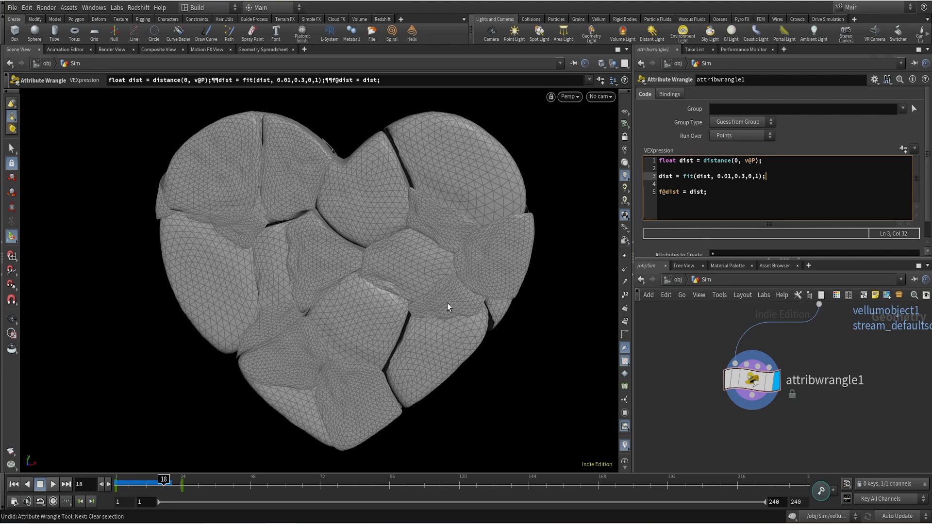
Visualize the dist point attribute on the heart from the Attribute Wrangle's node information.
click(711, 381)
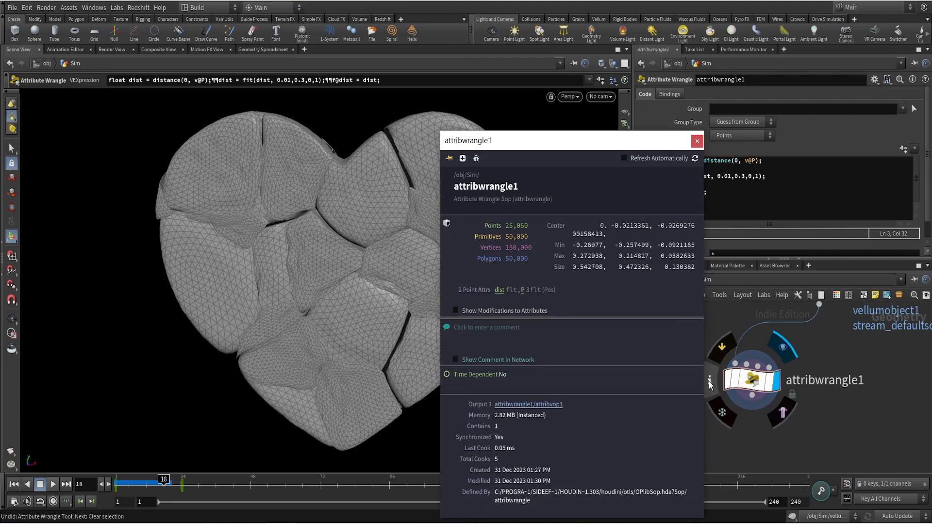
click(498, 291)
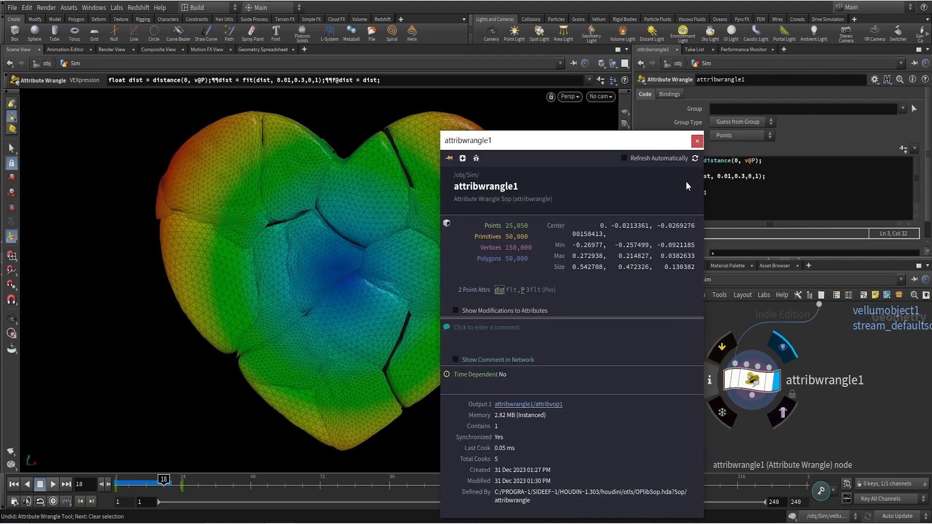
click(697, 141)
Change the dist visualizer's color ramp to a black-to-white gradient and inspect the shaded heart.
click(625, 445)
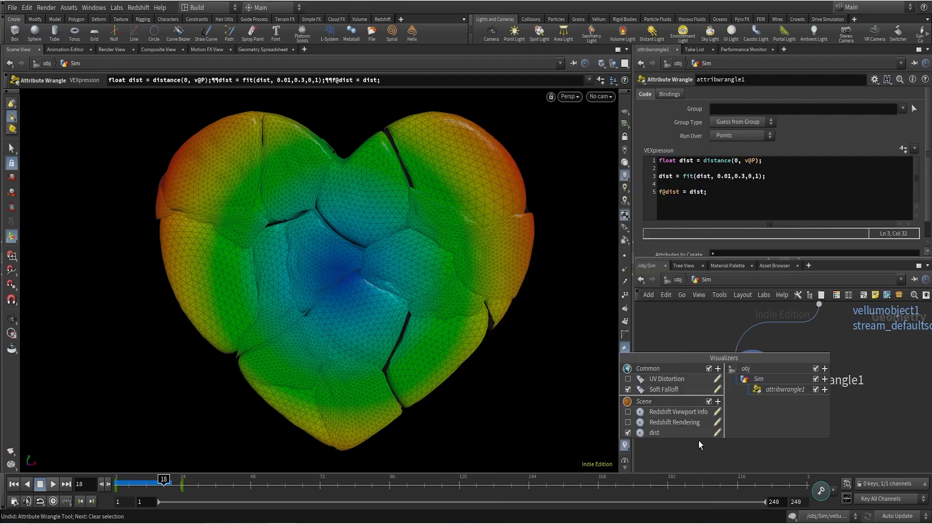
click(716, 435)
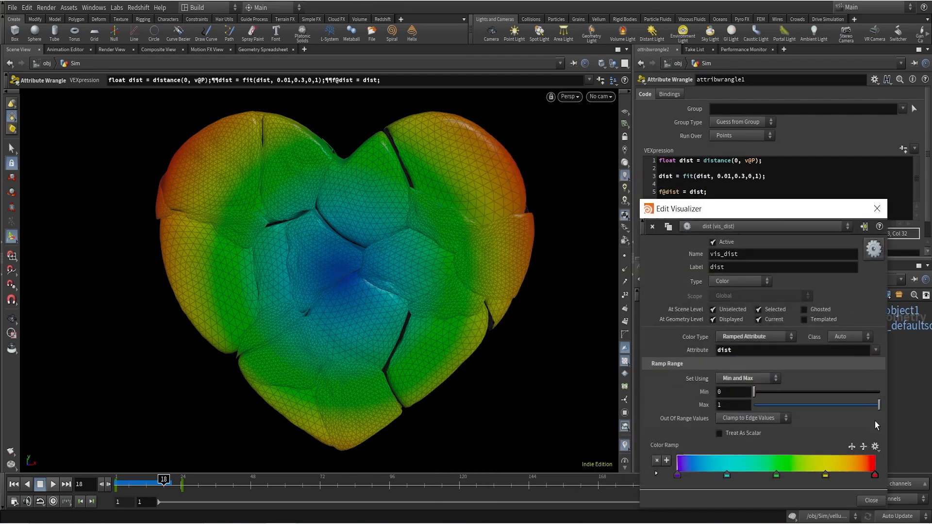
click(875, 446)
click(886, 322)
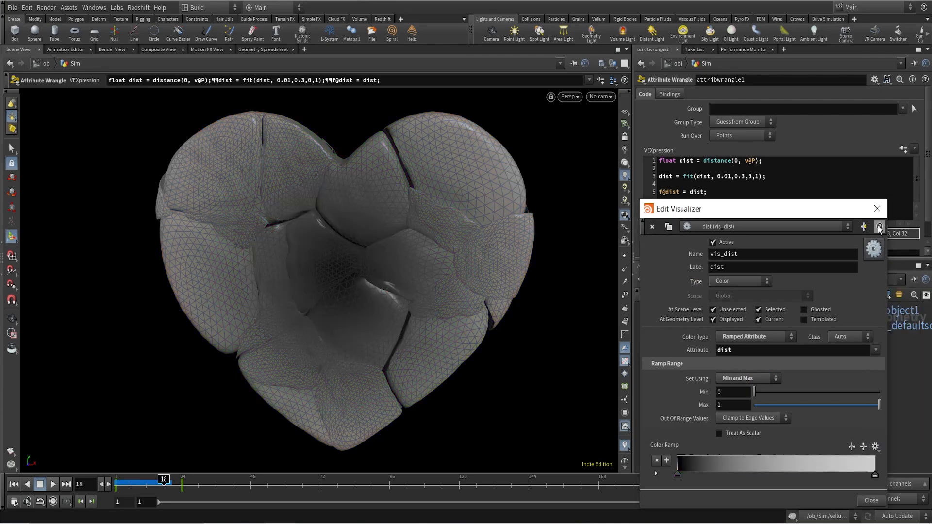
click(877, 209)
alt+right_drag(441, 244, 409, 283)
drag(410, 283, 385, 283)
key(Return)
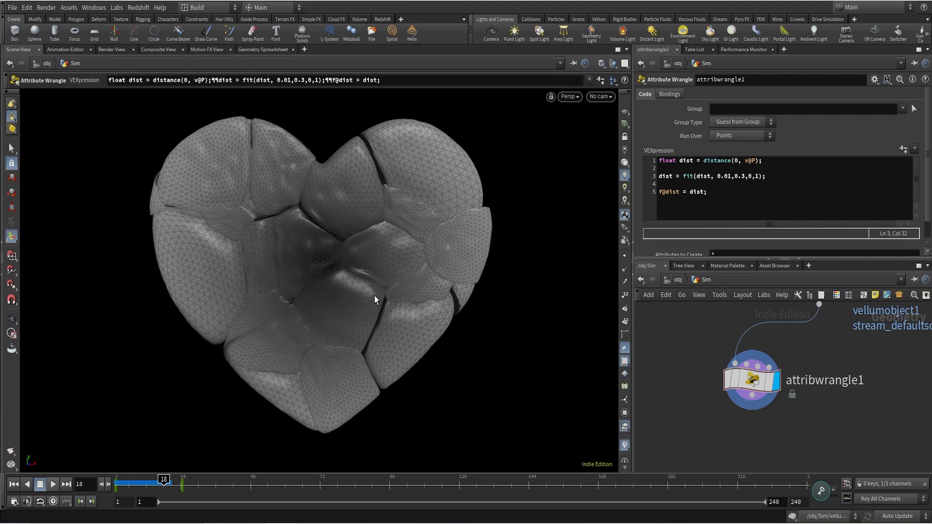
Insert the line dist += chf("offset"); between the fit line and the f@dist line of the wrangle.
click(767, 177)
key(Return)
key(Return)
text(dist )
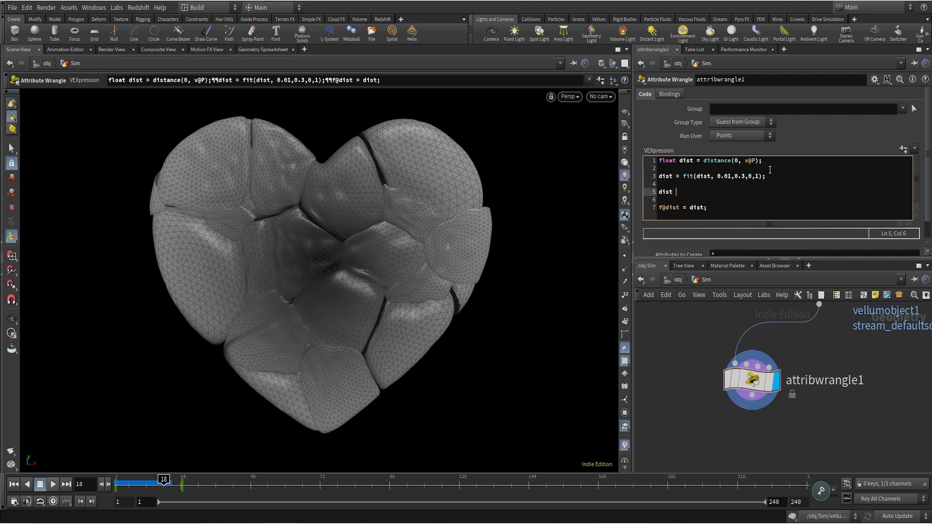
text(+= chf("offset");)
click(664, 357)
Create the Offset parameter on the Attribute Wrangle from its channel reference.
drag(928, 188, 928, 206)
click(906, 131)
scroll(927, 149, down, 2)
mouse_move(749, 250)
mouse_down()
mouse_move(918, 251)
mouse_move(634, 232)
mouse_move(862, 233)
mouse_move(728, 235)
mouse_up()
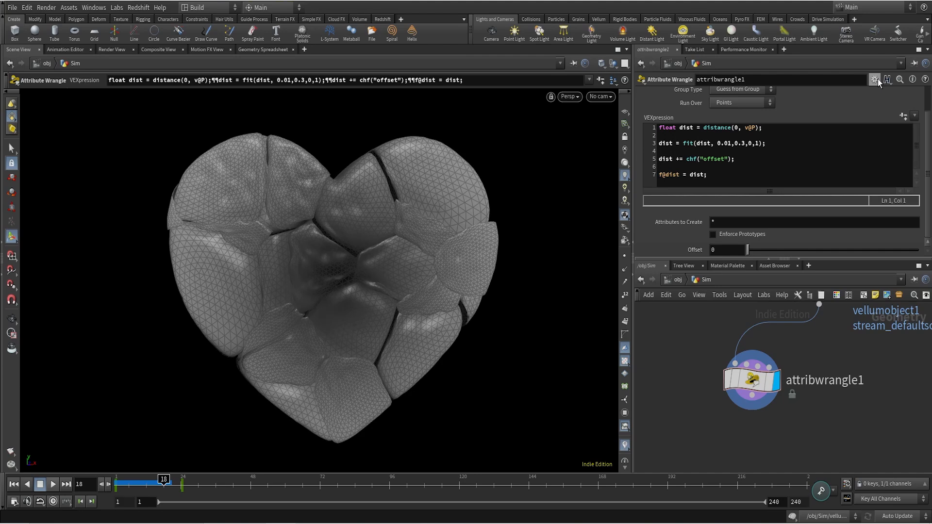
Set the minimum of the Offset parameter's range to -1 in the wrangle's parameter interface and apply it.
click(874, 79)
click(863, 89)
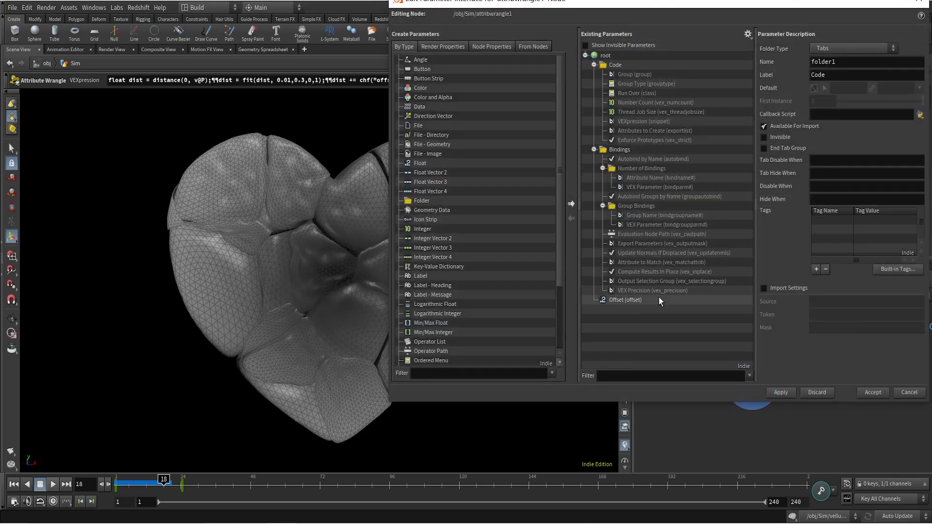
click(659, 299)
click(830, 214)
text(-1)
click(792, 392)
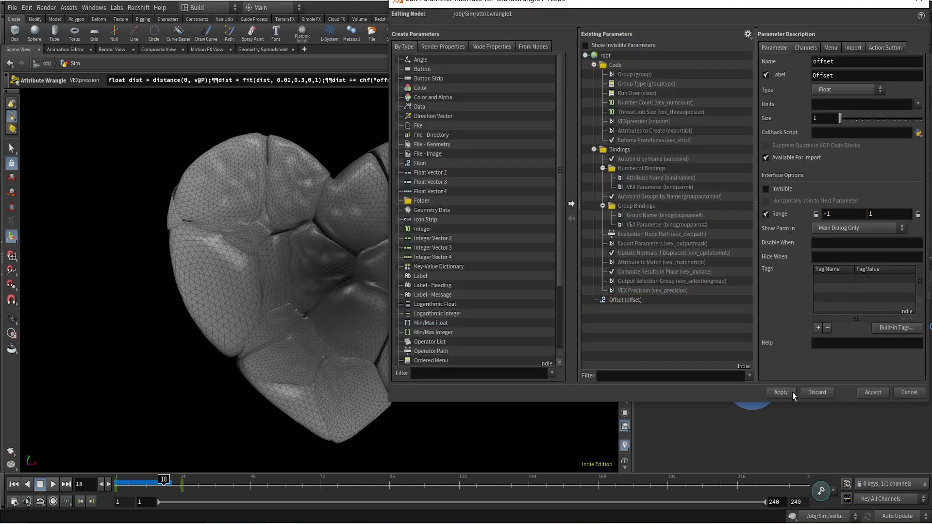
Accept the parameter interface changes and lower the wrangle's Offset to -1.
click(868, 392)
scroll(927, 195, down, 2)
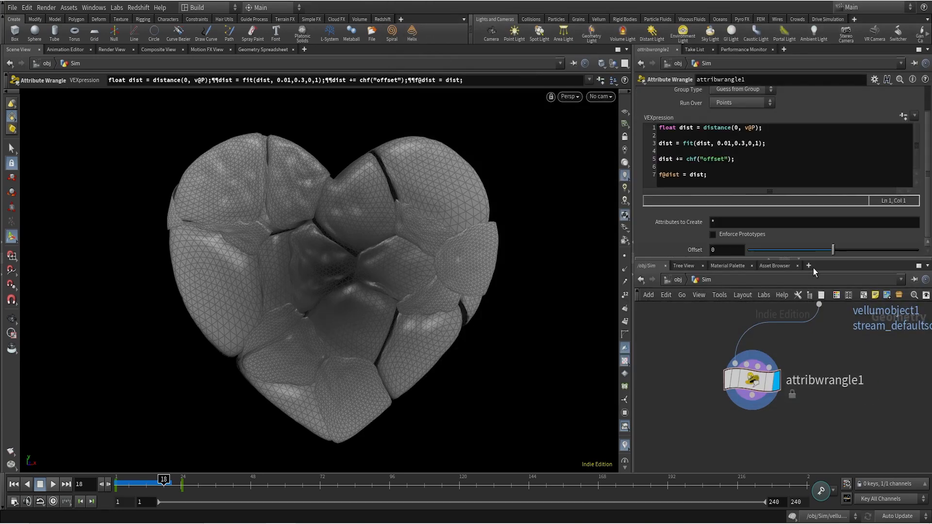
mouse_move(801, 251)
mouse_down()
mouse_move(747, 252)
mouse_move(923, 254)
mouse_move(652, 255)
mouse_up()
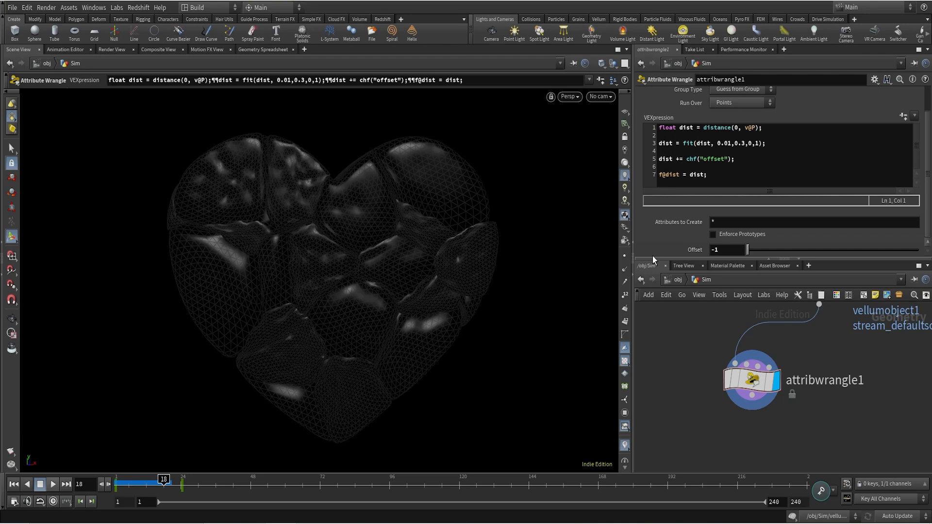
Keyframe Offset at -1 on frame 6 and at 1 on frame 160, and return to frame 1.
mouse_move(137, 481)
mouse_down()
mouse_move(120, 480)
mouse_move(129, 481)
mouse_up()
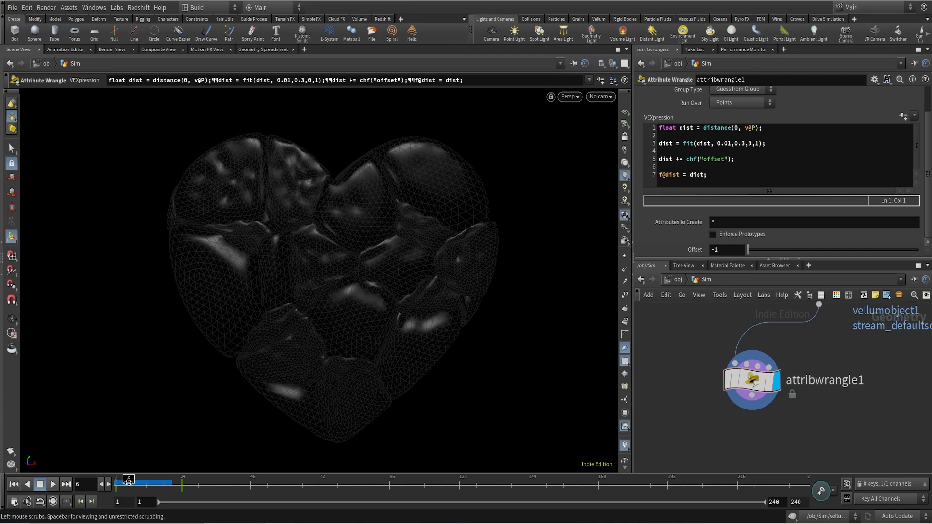
alt+click(731, 251)
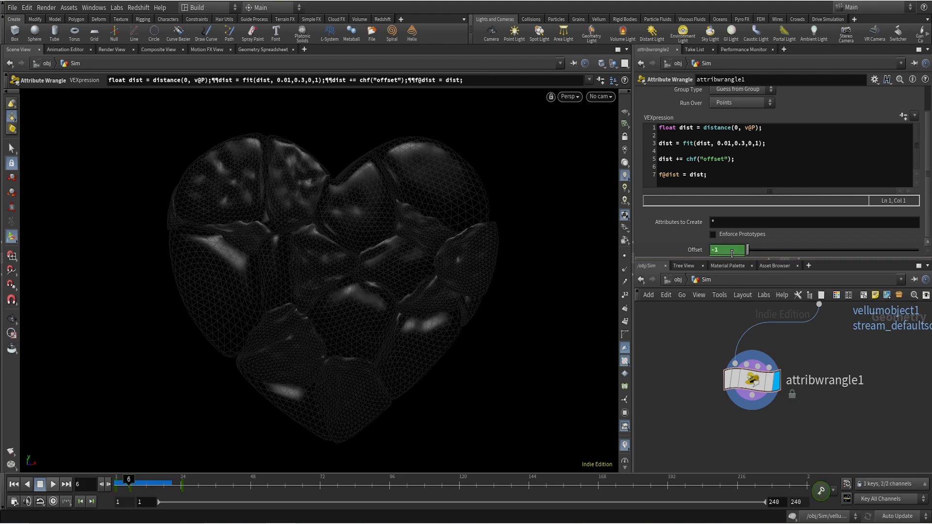
click(579, 484)
drag(749, 251, 920, 251)
alt+click(733, 253)
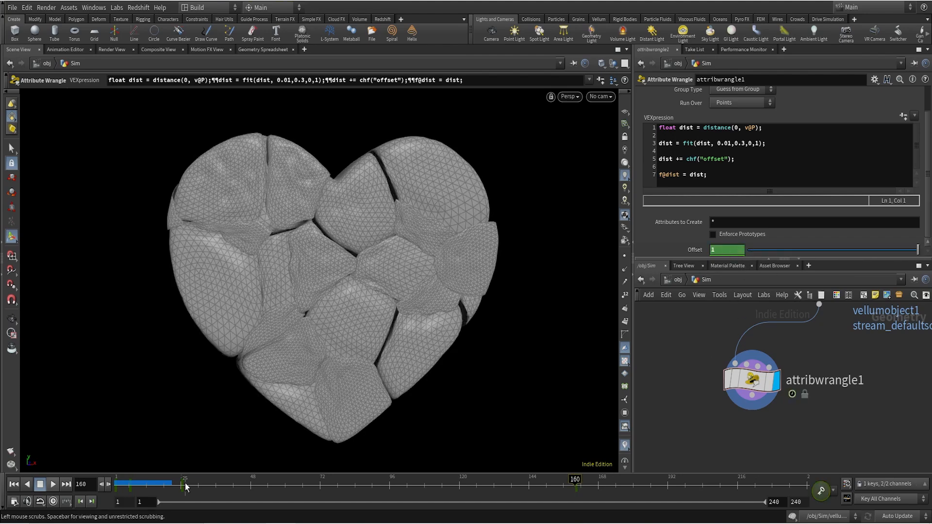
click(118, 485)
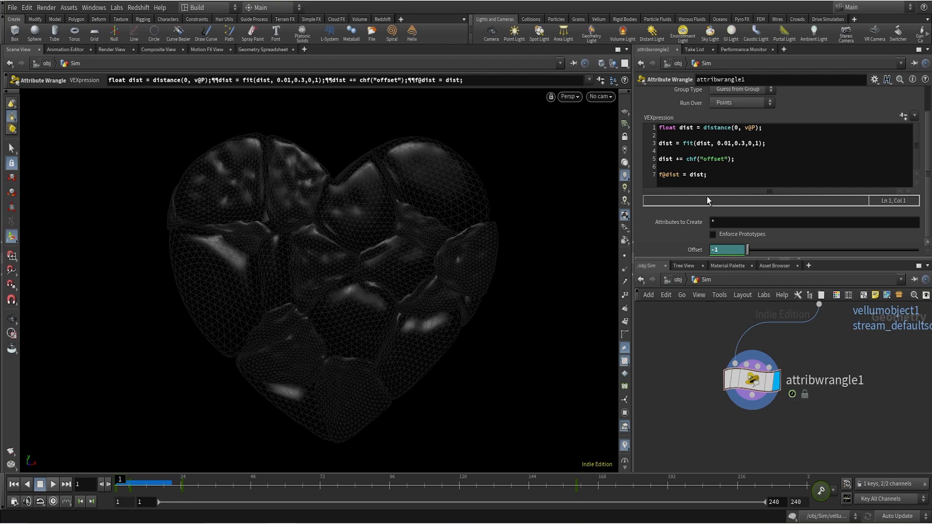
Insert the line dist = clamp(dist,0,1); between the offset line and the f@dist line, and scrub the animation back to frame 1.
click(721, 176)
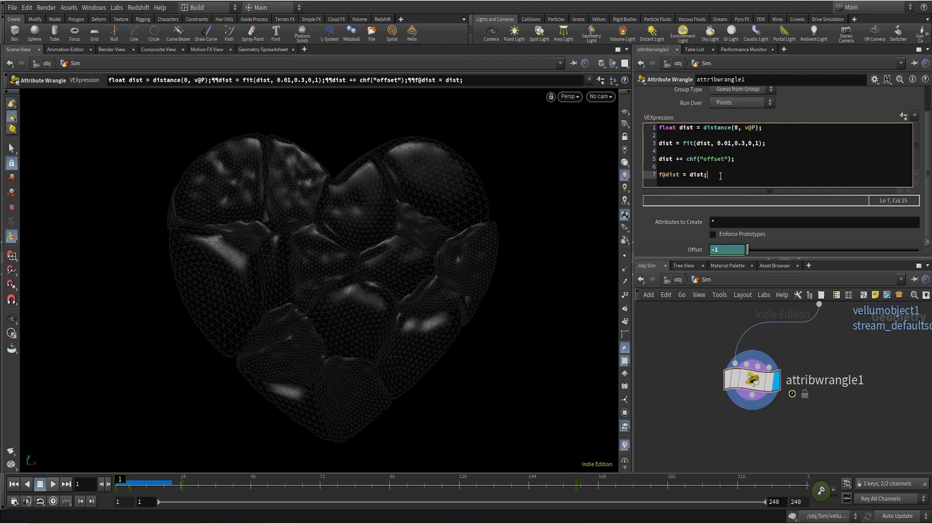
click(740, 158)
key(Return)
key(Return)
text(dist = clamp()
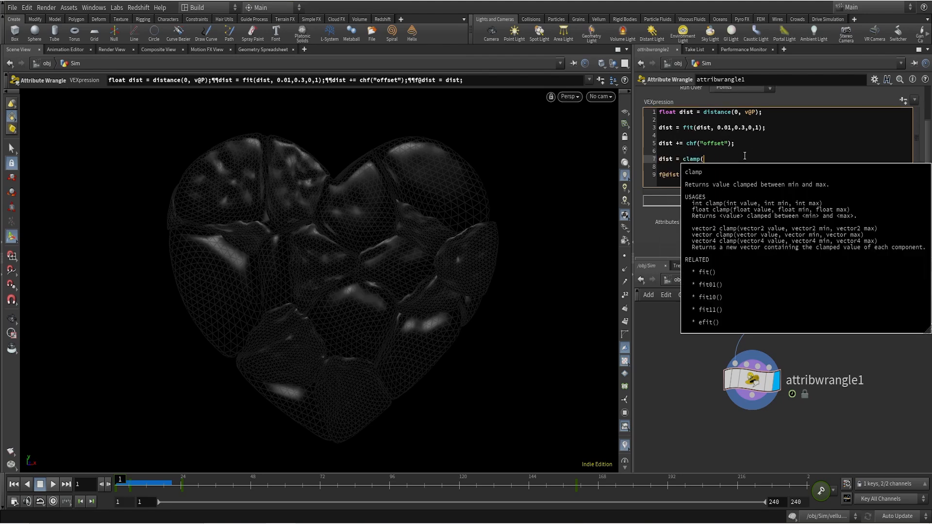
text(dist)
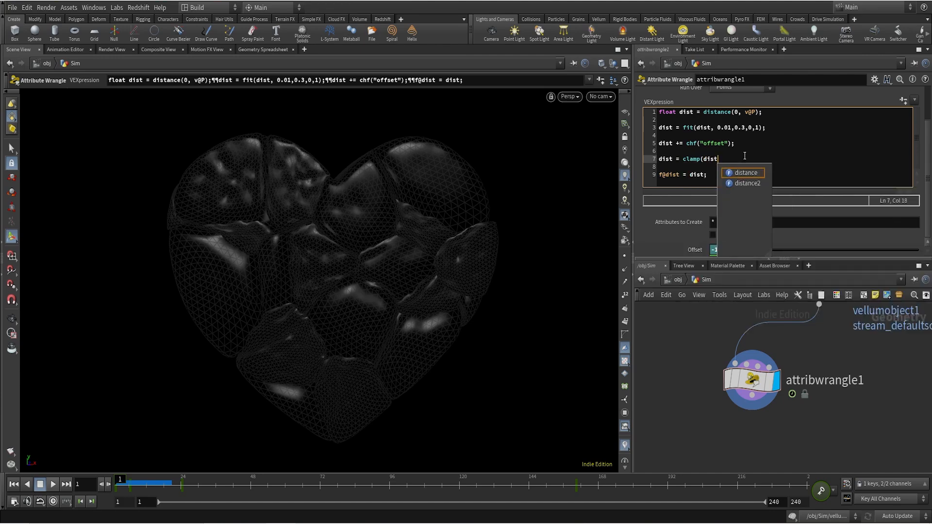
text(,0,)
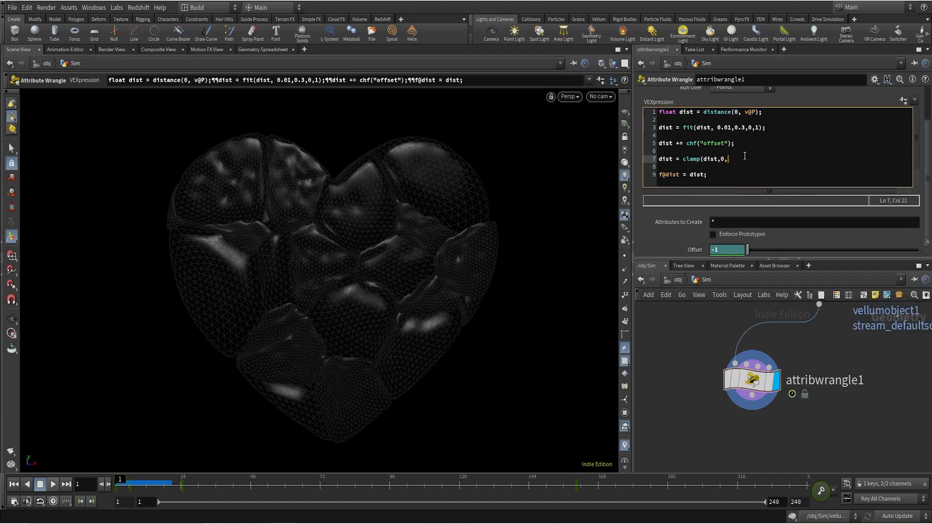
text(1);)
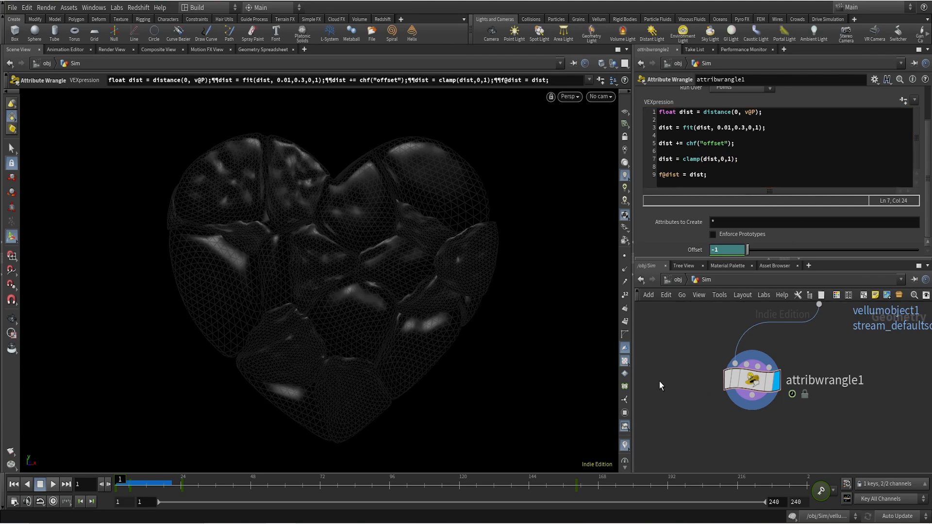
drag(148, 481, 116, 484)
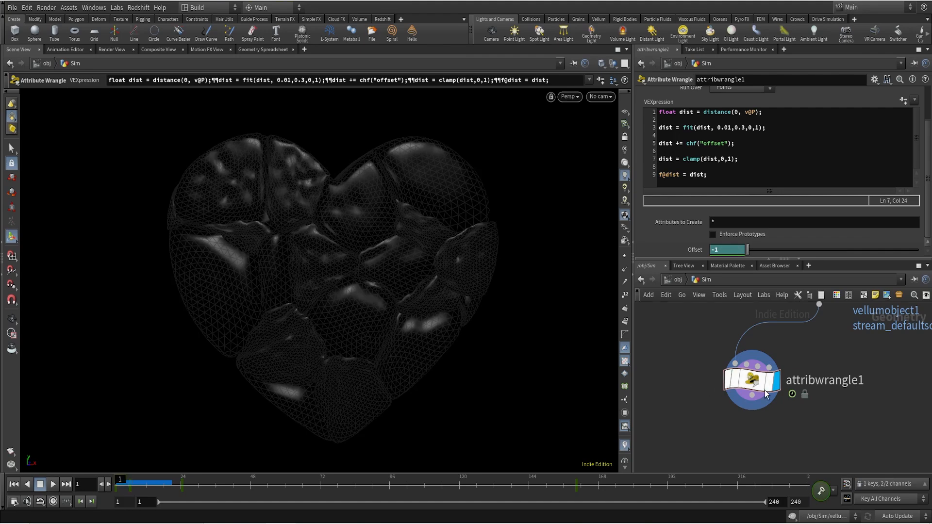
Add an Attribute Remap node wired below the Attribute Wrangle and display it.
scroll(851, 418, down, 3)
scroll(849, 427, up, 2)
click(725, 374)
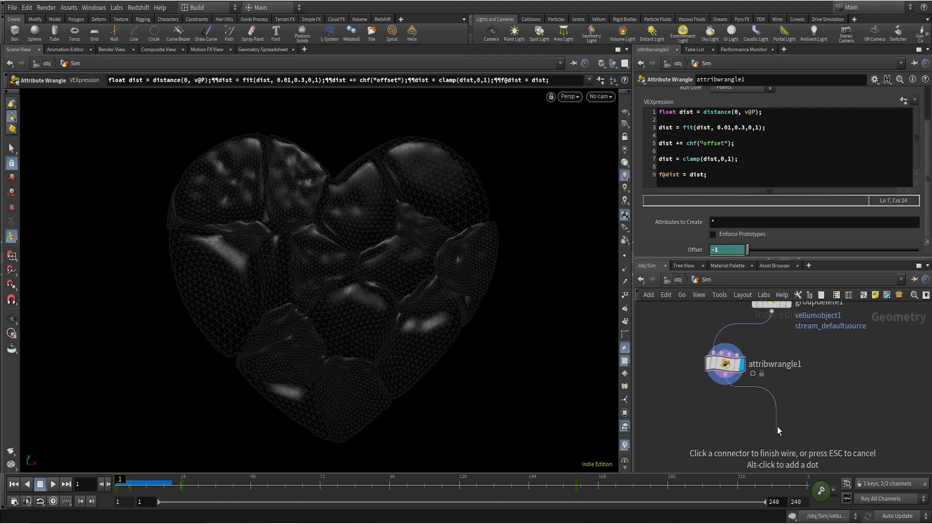
middle_drag(777, 423, 772, 379)
key(Tab)
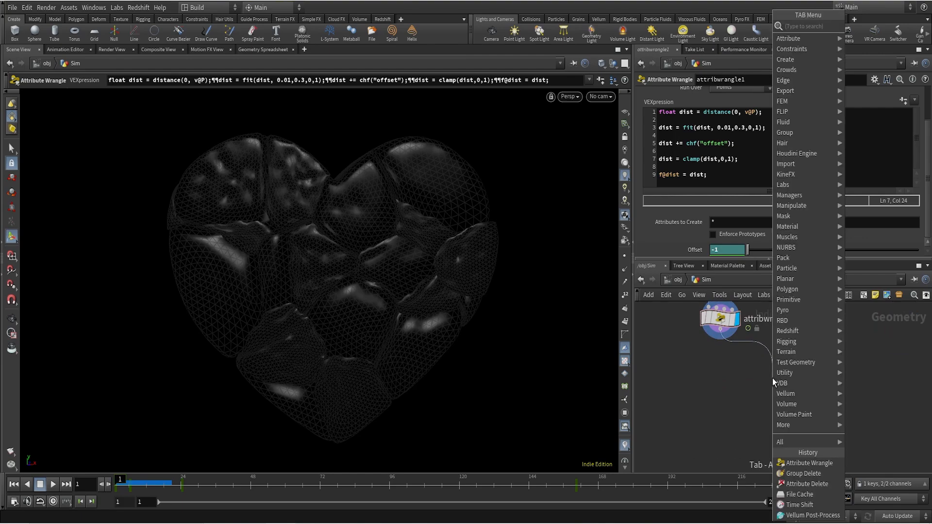
text(aremap)
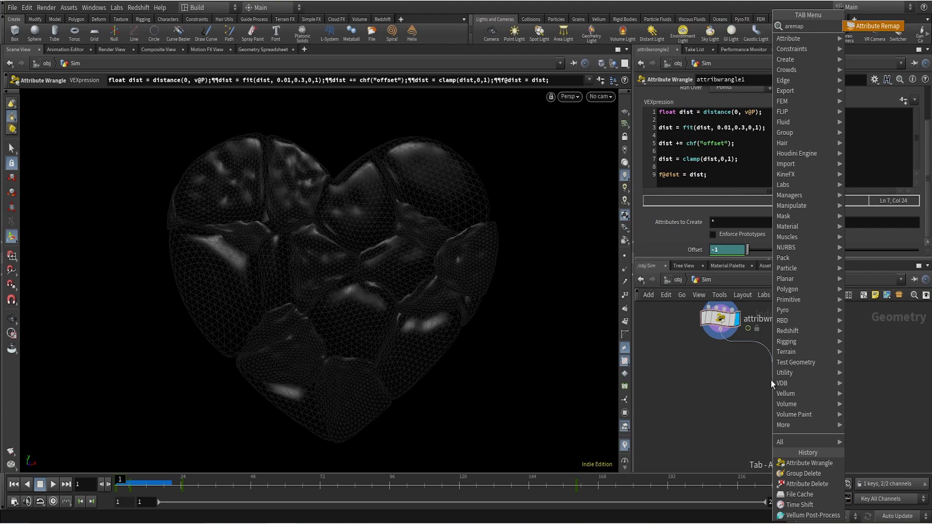
key(Return)
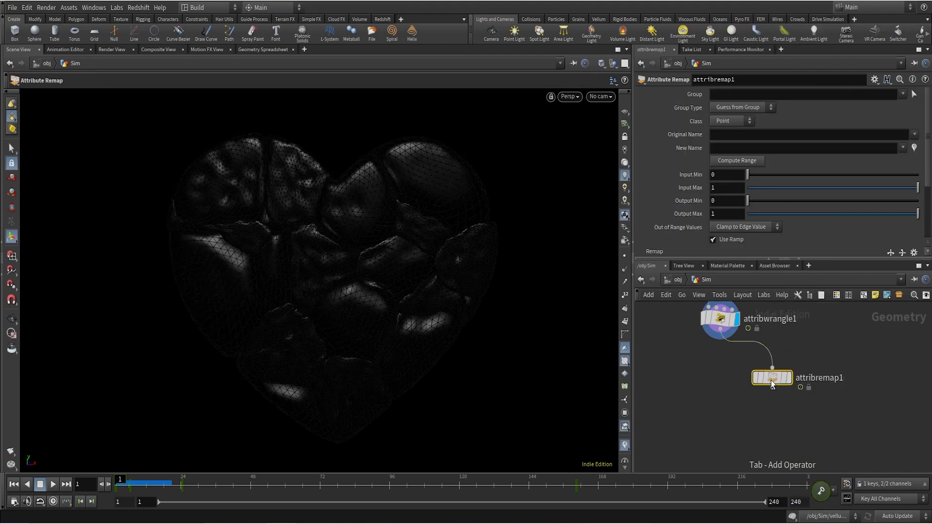
click(770, 388)
Set both the original name and the new name of the Attribute Remap to dist.
click(914, 134)
click(917, 147)
click(903, 148)
click(904, 160)
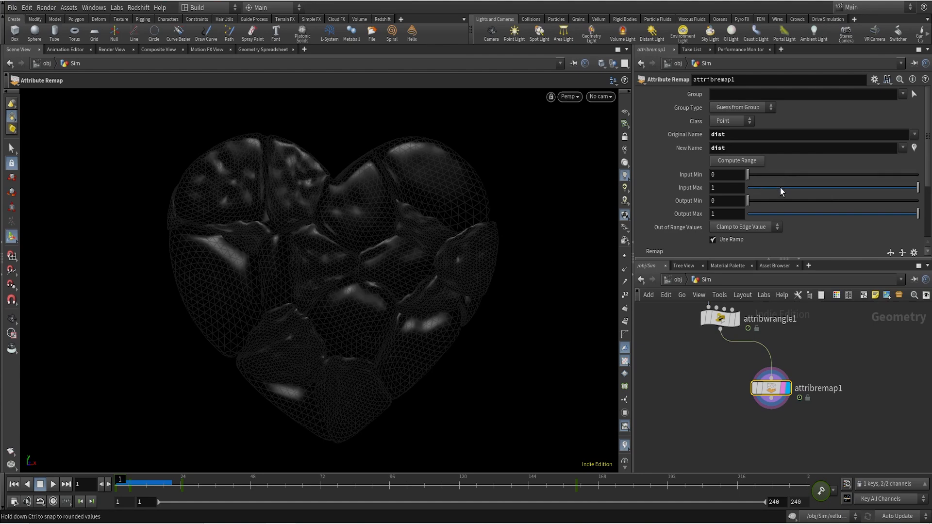
Steepen the Remap ramp by moving its end point to position 0.03.
scroll(781, 188, down, 2)
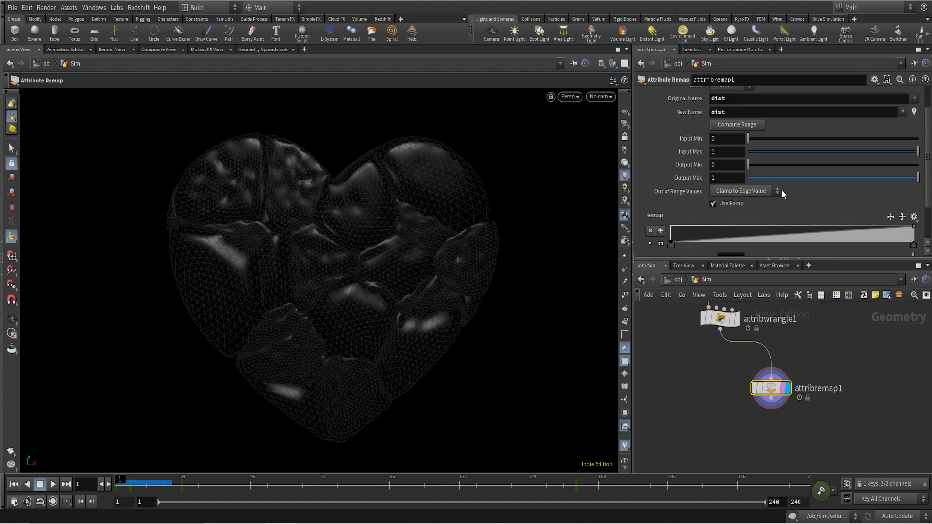
scroll(782, 191, down, 2)
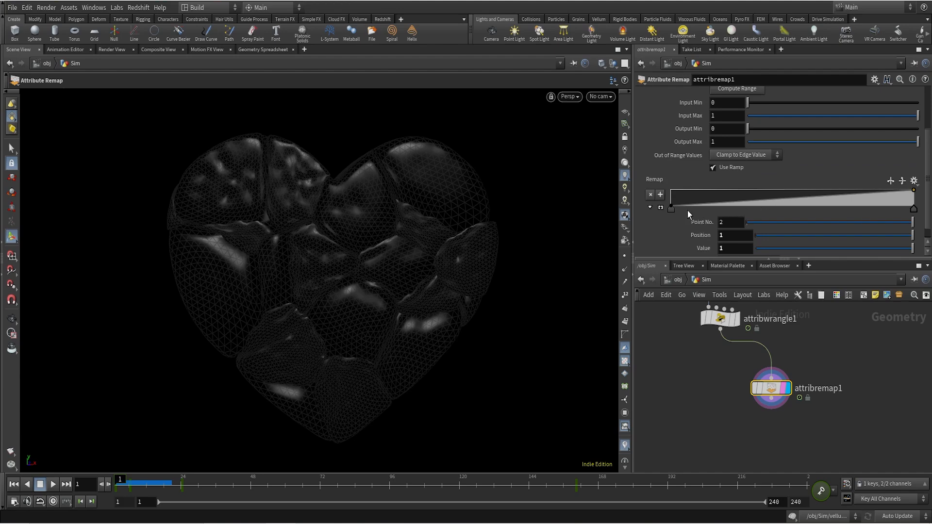
click(671, 208)
drag(912, 211, 677, 216)
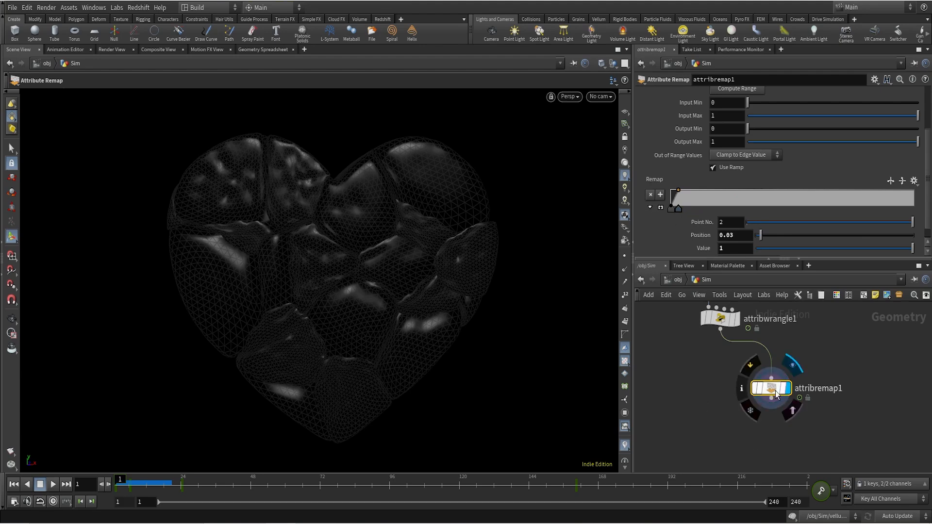
Scrub to frame 68 and compare the heart's shading from the wrangle with that from the remap.
mouse_move(144, 481)
mouse_down()
mouse_move(364, 481)
mouse_move(254, 481)
mouse_move(308, 481)
mouse_up()
click(737, 322)
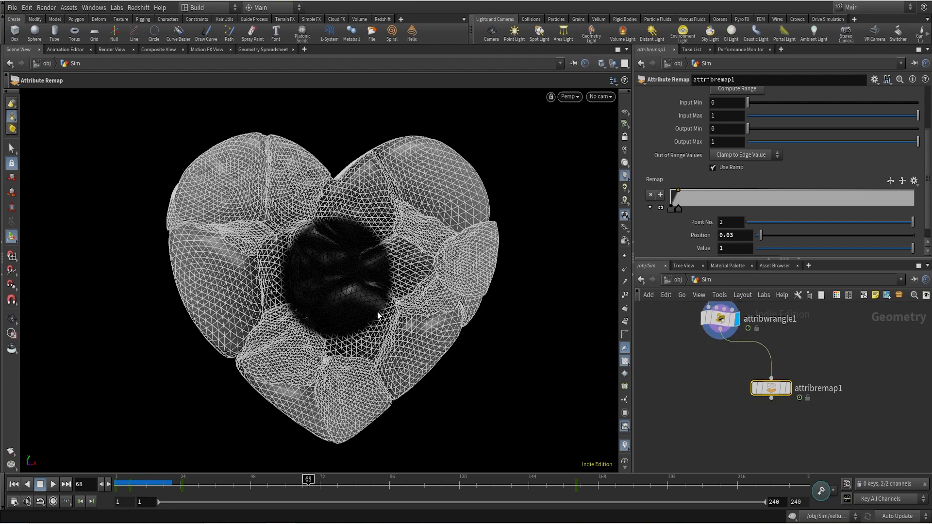
click(720, 319)
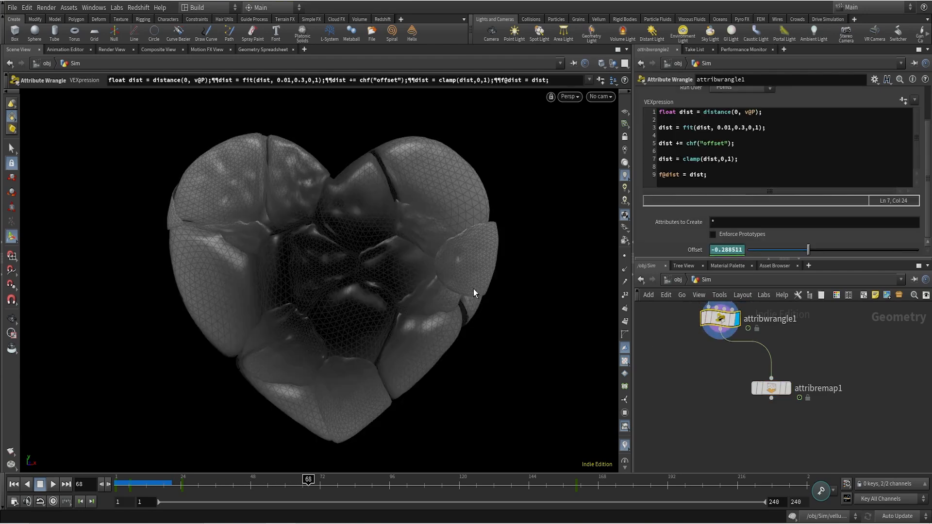
click(778, 391)
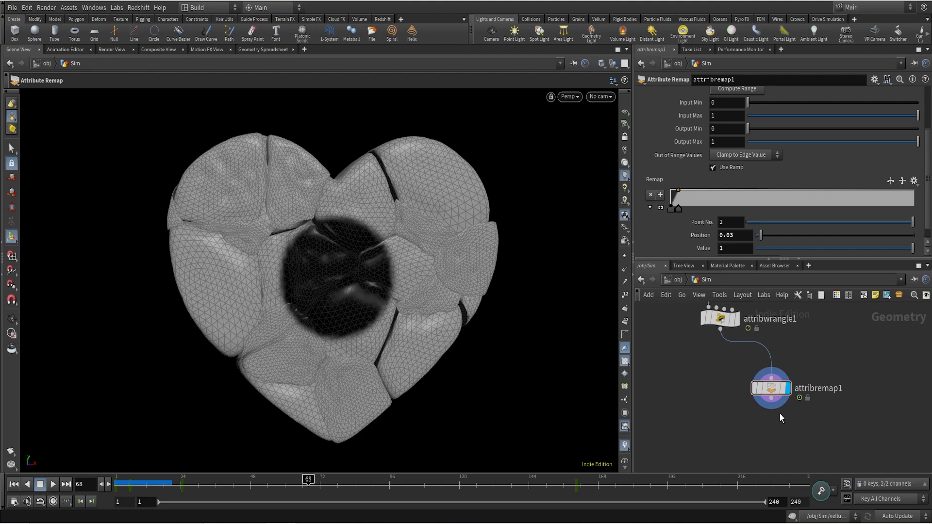
Align the Attribute Remap below the wrangle and add a For-Each Connected Piece loop wired to its output.
drag(773, 390, 732, 372)
middle_drag(780, 393, 777, 426)
scroll(799, 347, down, 1)
drag(765, 434, 781, 420)
key(Tab)
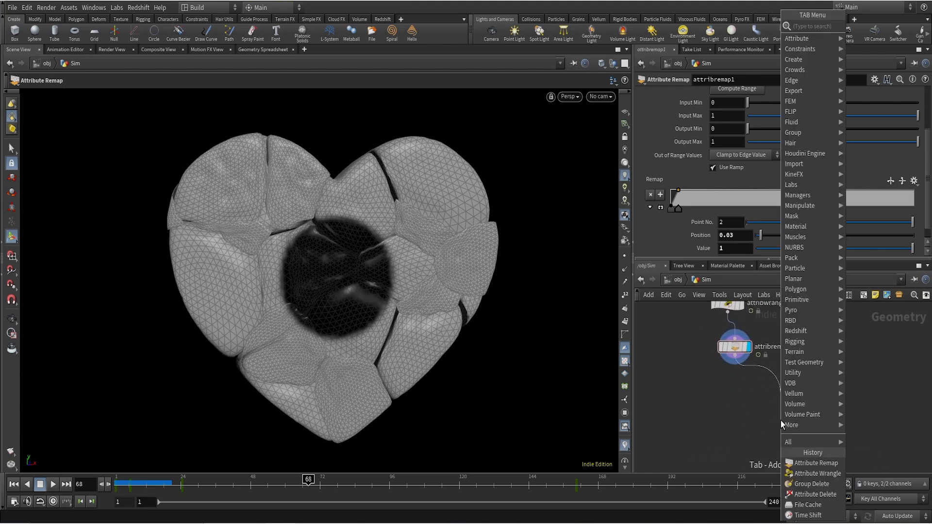
text(foreach)
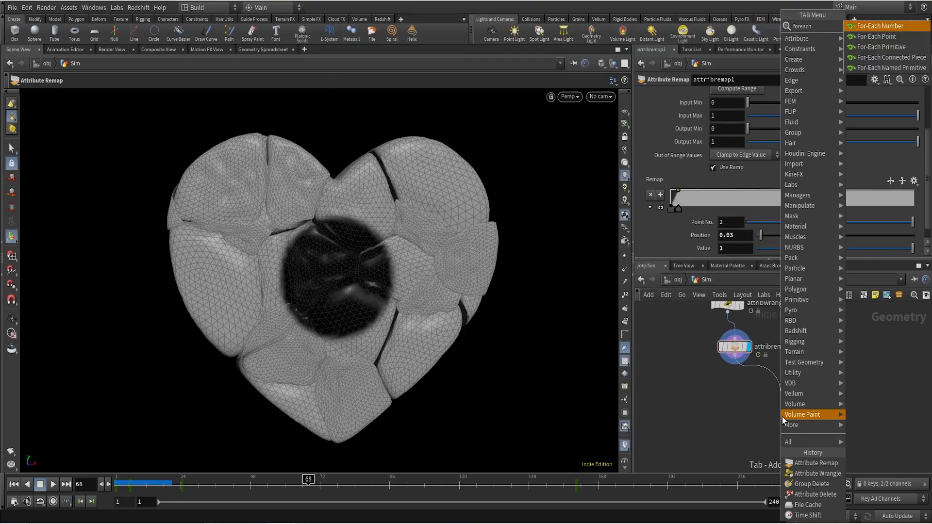
click(903, 60)
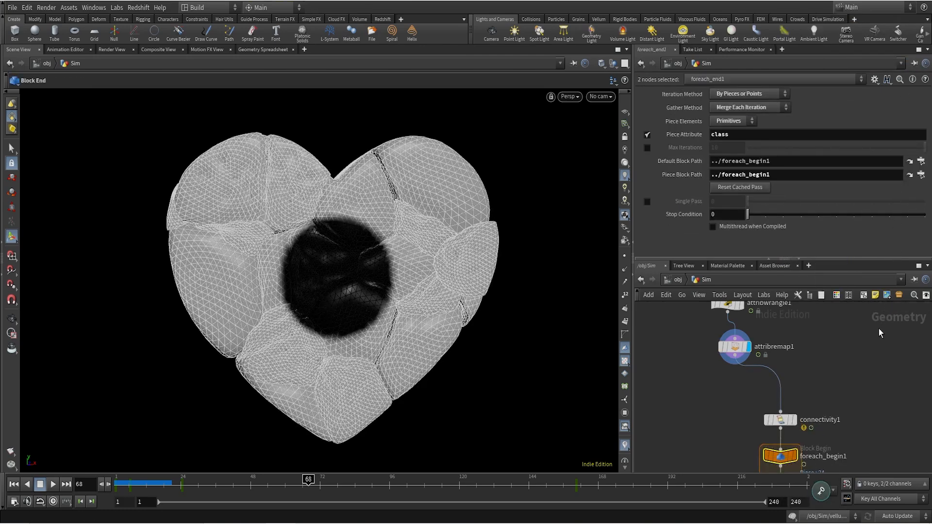
Move the loop's end block further below its begin block and display the loop's output.
scroll(874, 340, down, 3)
middle_drag(871, 436, 830, 352)
click(769, 386)
scroll(771, 387, up, 4)
drag(764, 383, 775, 453)
click(788, 437)
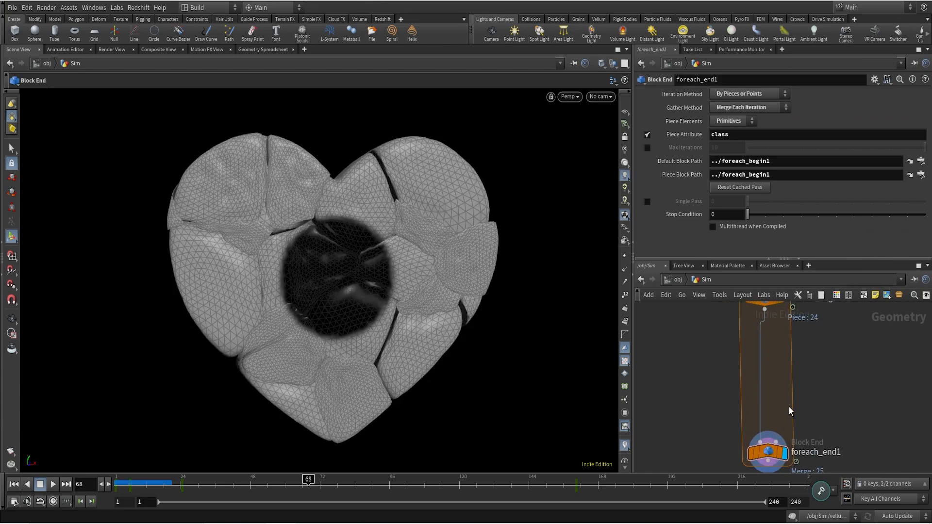
Insert an Attribute Promote node inside the for-each loop and display it.
key(Tab)
text(apr)
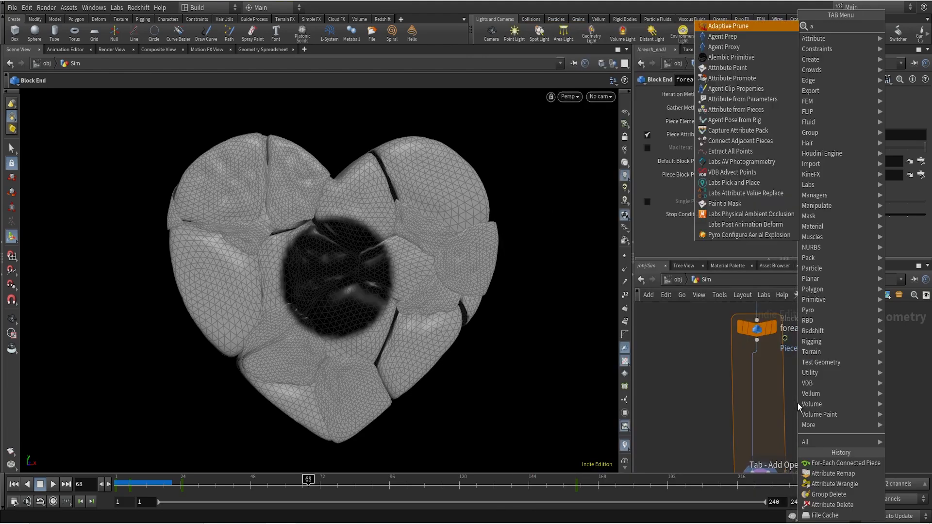
key(Return)
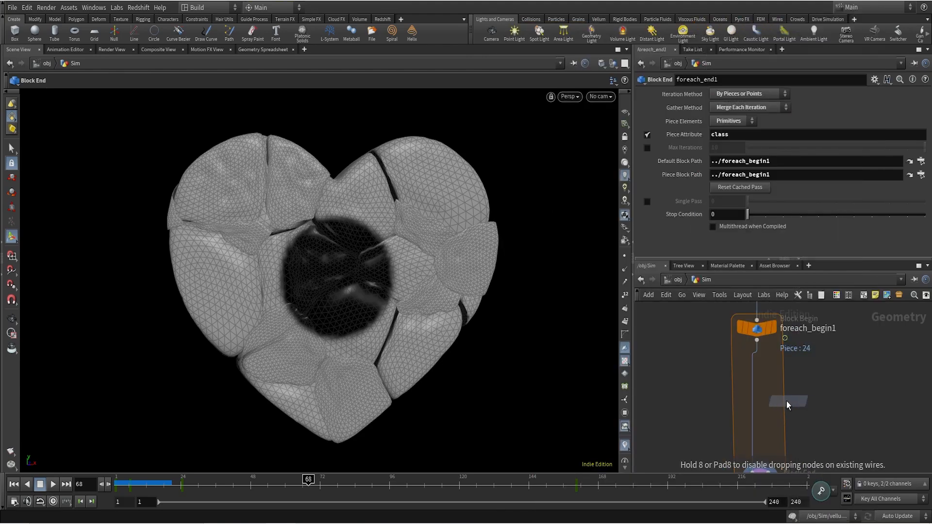
click(751, 379)
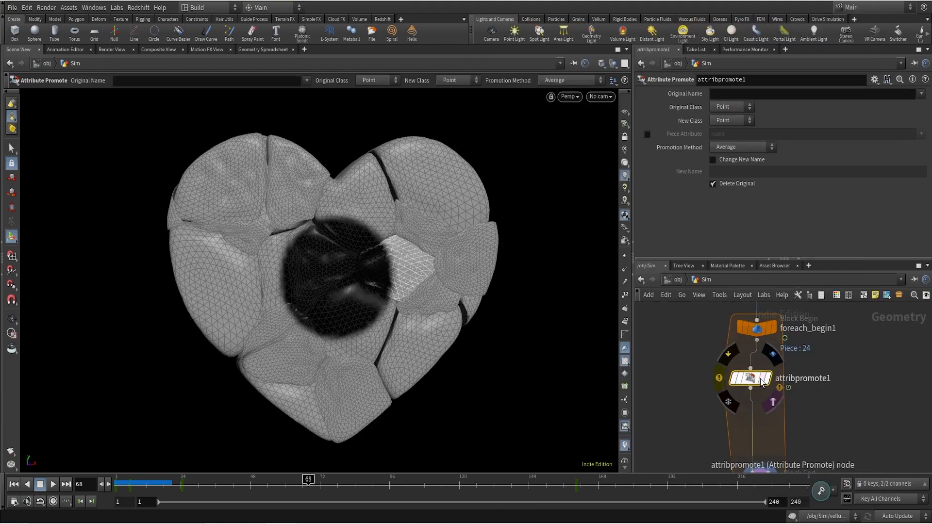
click(765, 380)
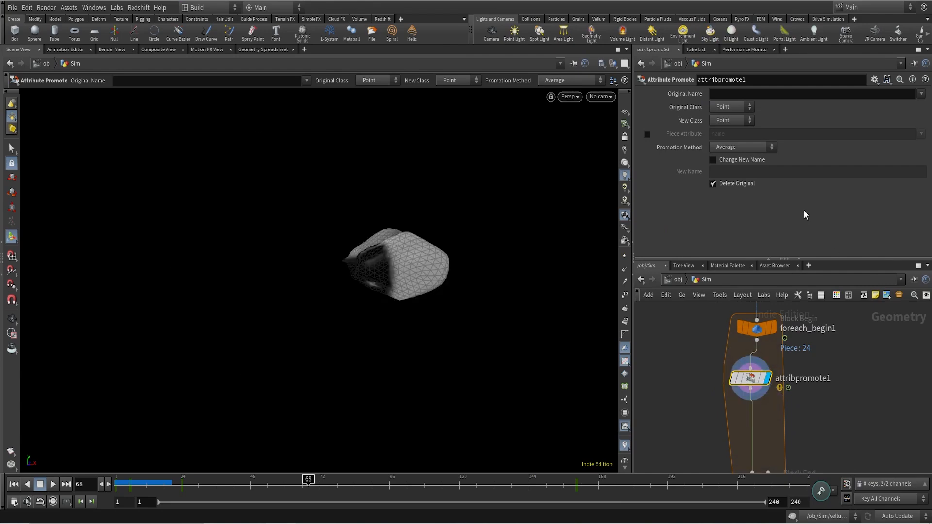
Promote the dist attribute from Point to Detail using the Maximum method.
click(920, 97)
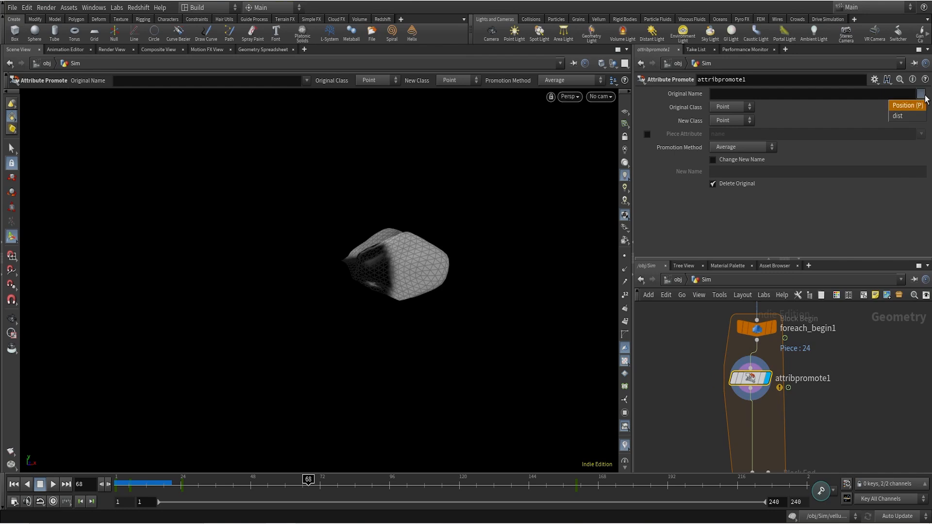
click(906, 113)
click(733, 120)
click(735, 148)
click(735, 147)
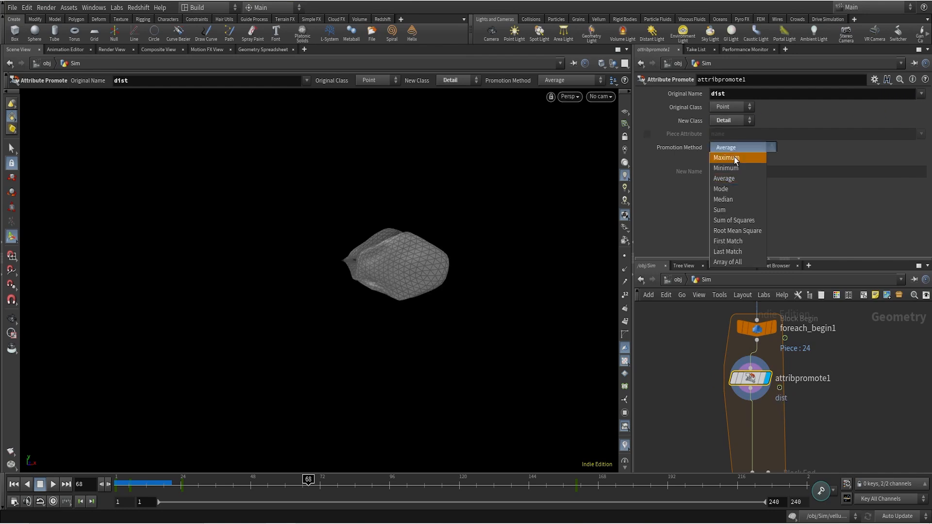
click(734, 161)
Duplicate the Attribute Promote below the first and set it to promote dist from Detail to Point using Average.
scroll(817, 418, down, 3)
scroll(775, 368, up, 1)
alt+drag(759, 349, 762, 391)
click(731, 106)
click(727, 118)
click(725, 121)
click(724, 154)
click(727, 148)
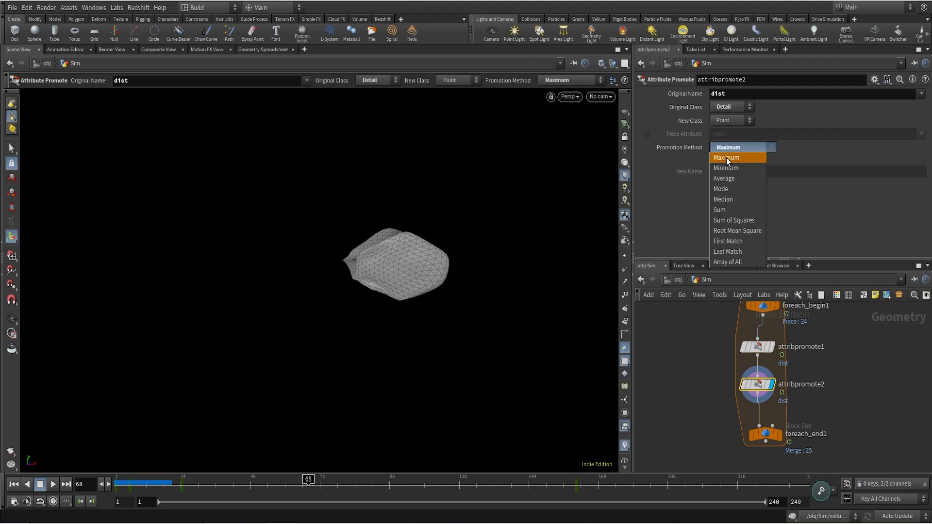
click(722, 179)
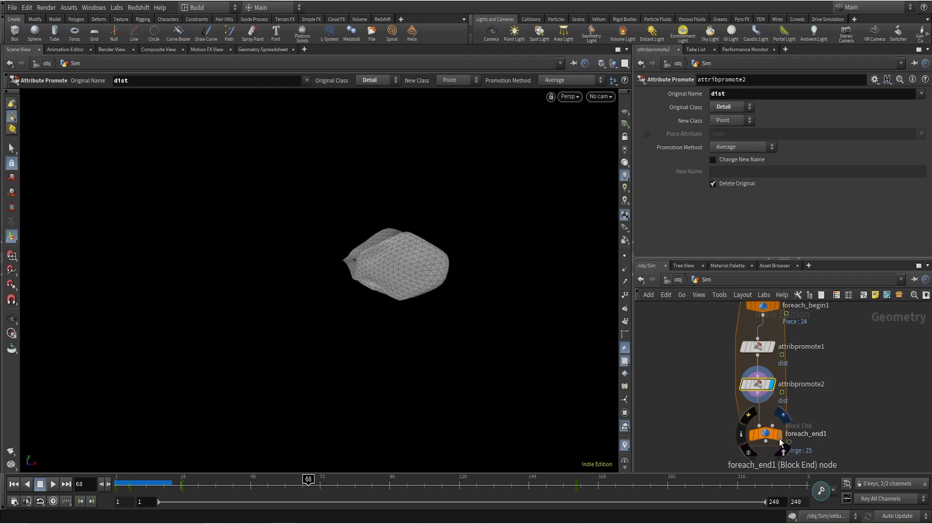
Display the for-each loop's output and preview the per-piece animation across the timeline, returning to frame 1.
click(779, 439)
click(768, 435)
scroll(375, 270, down, 2)
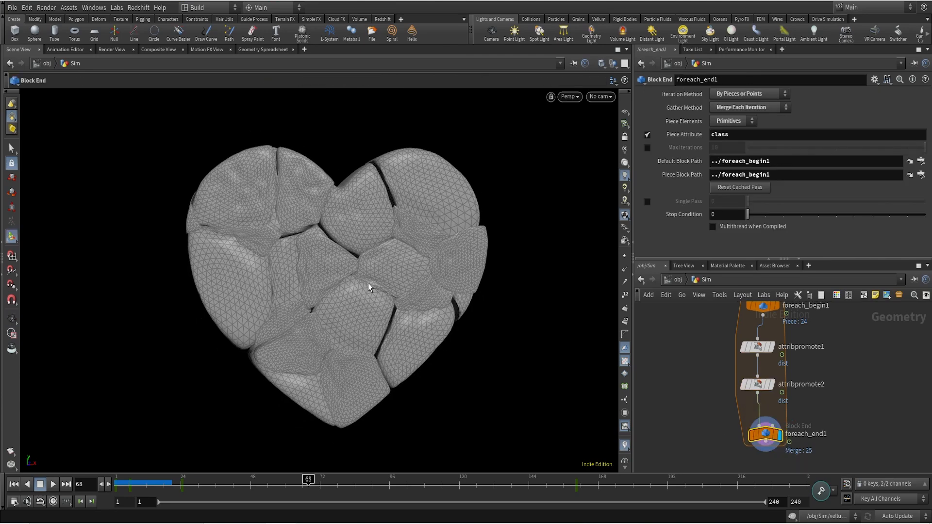
mouse_move(231, 490)
mouse_down()
mouse_move(116, 478)
mouse_move(227, 465)
mouse_move(405, 476)
mouse_move(125, 480)
mouse_move(288, 480)
mouse_move(141, 480)
mouse_move(298, 483)
mouse_move(365, 495)
mouse_up()
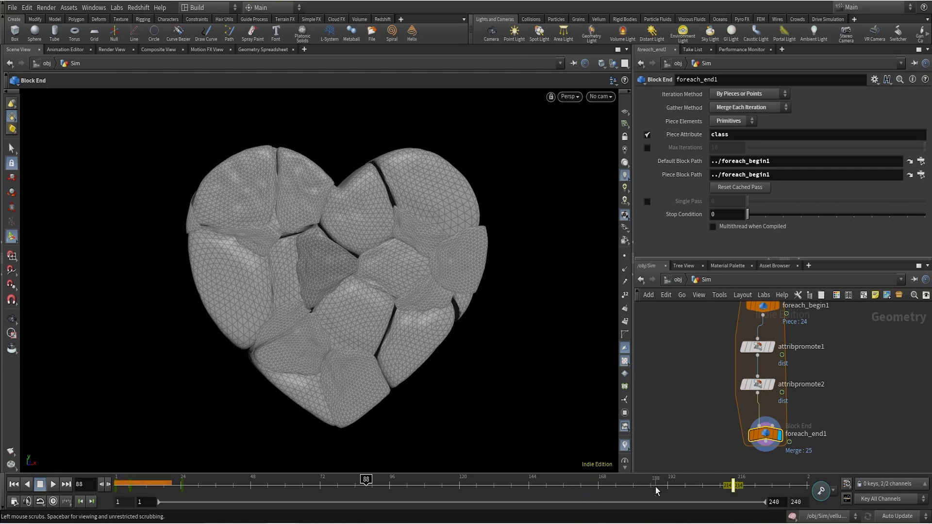
mouse_move(366, 483)
mouse_down()
mouse_move(291, 481)
mouse_move(543, 487)
mouse_up()
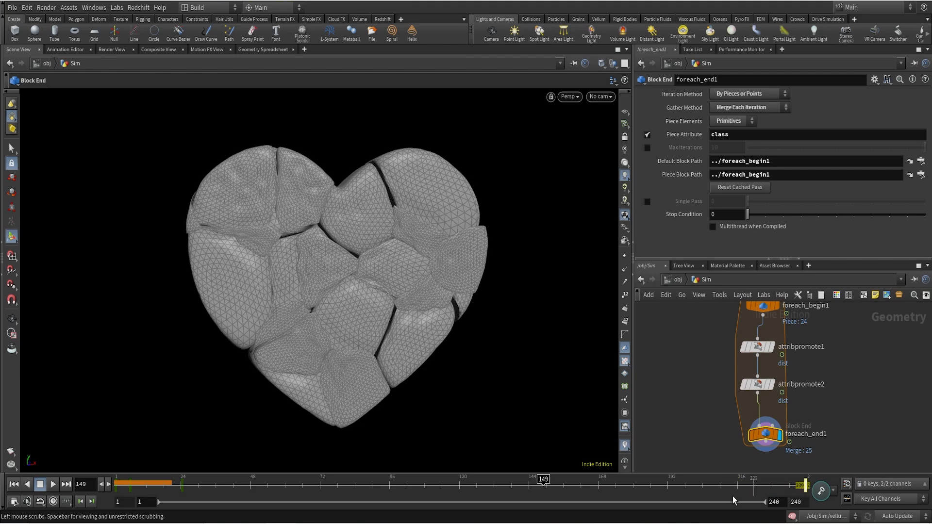
mouse_move(497, 482)
mouse_down()
mouse_move(171, 494)
mouse_move(523, 503)
mouse_move(44, 491)
mouse_up()
click(54, 484)
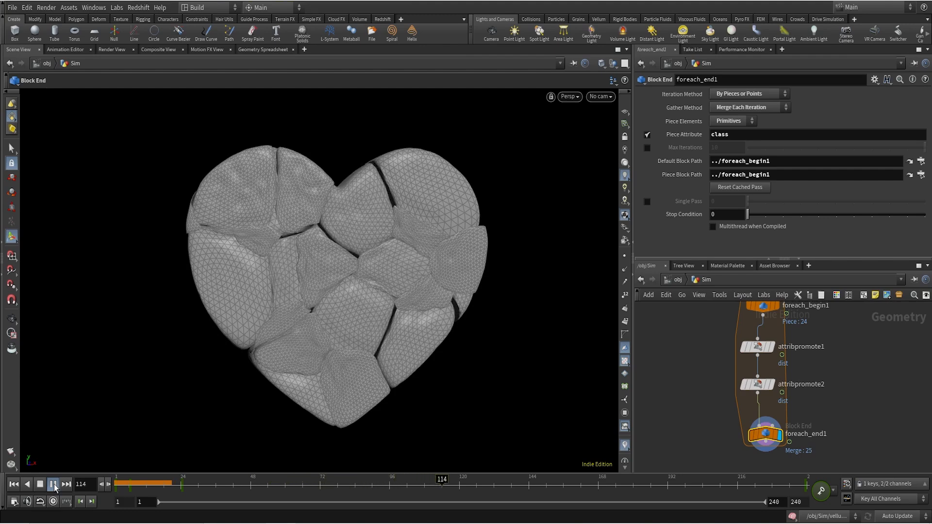
click(54, 485)
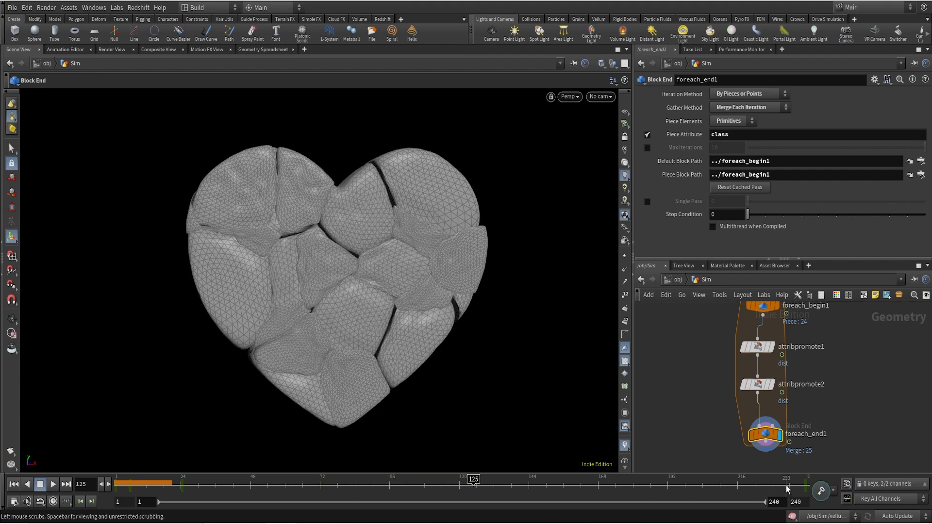
click(14, 486)
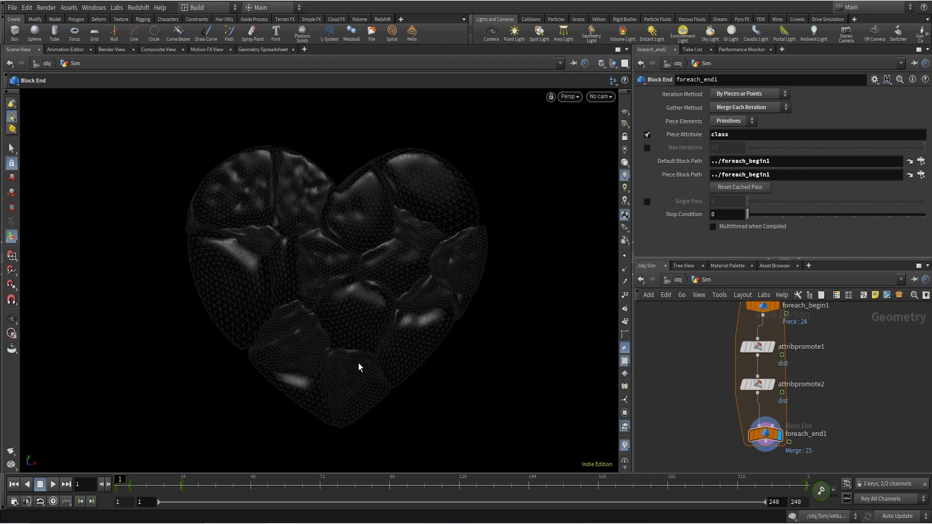
Compare the heart with and without the dist visualization over the first frames, and leave the visualization turned off at frame 1.
scroll(738, 365, down, 2)
click(626, 444)
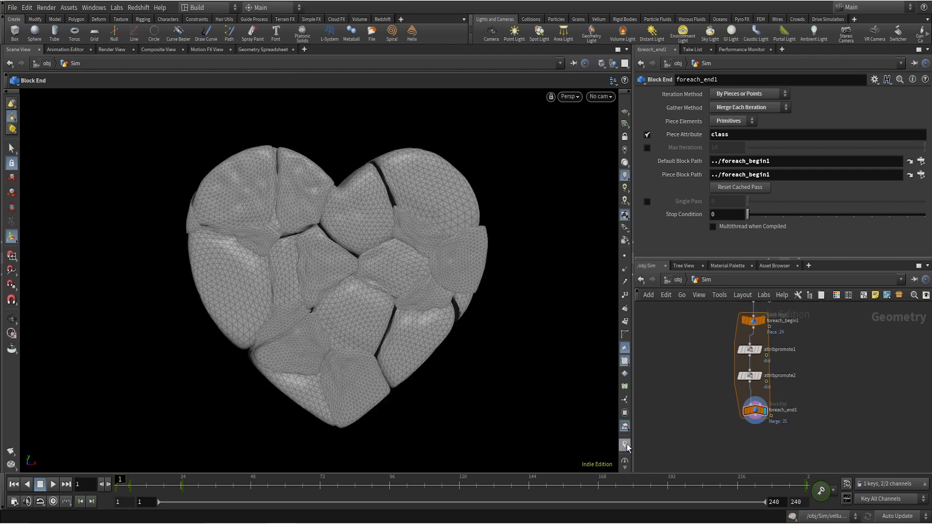
click(626, 444)
click(53, 484)
drag(204, 487, 116, 481)
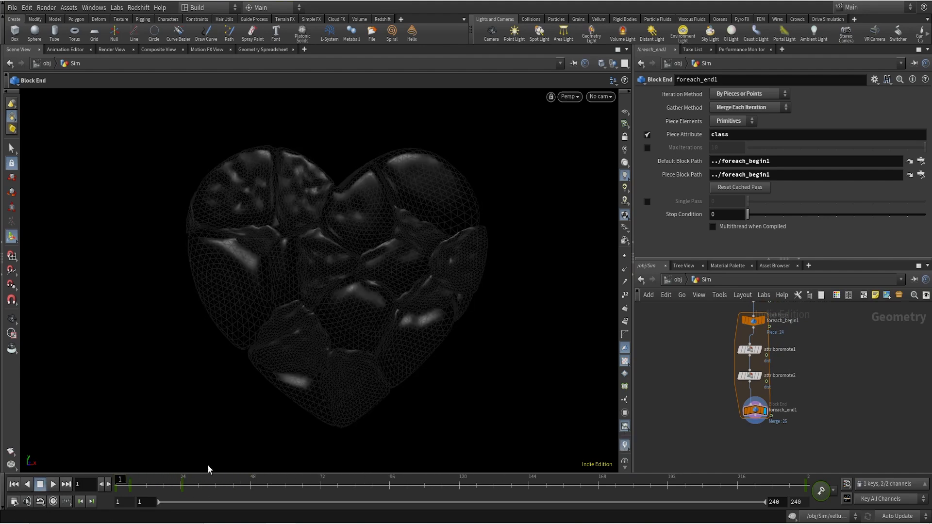
click(625, 444)
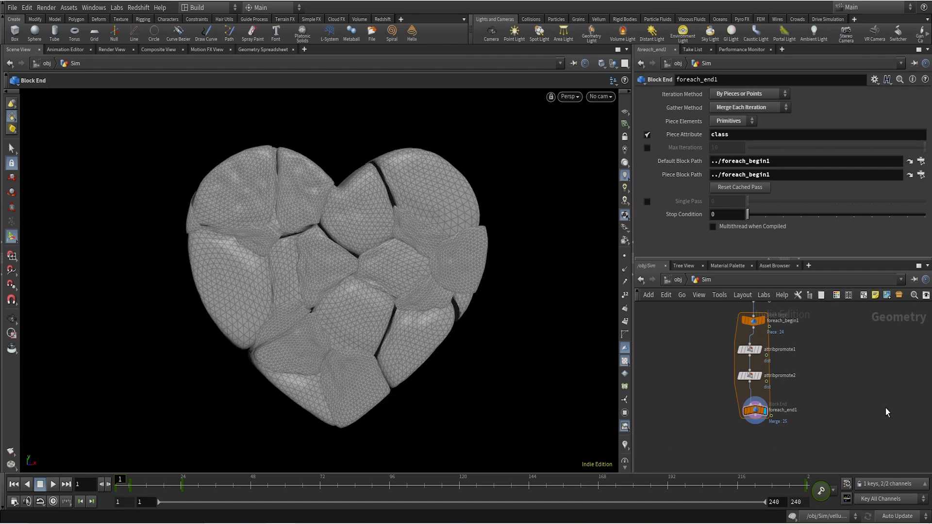
Add a Null below the for-each loop's end block and name it OUT_GEO.
scroll(885, 409, down, 3)
middle_drag(893, 418, 871, 389)
key(Tab)
text(null)
key(Return)
key(Return)
scroll(764, 405, up, 5)
click(770, 386)
double_click(770, 385)
key(BackSpace)
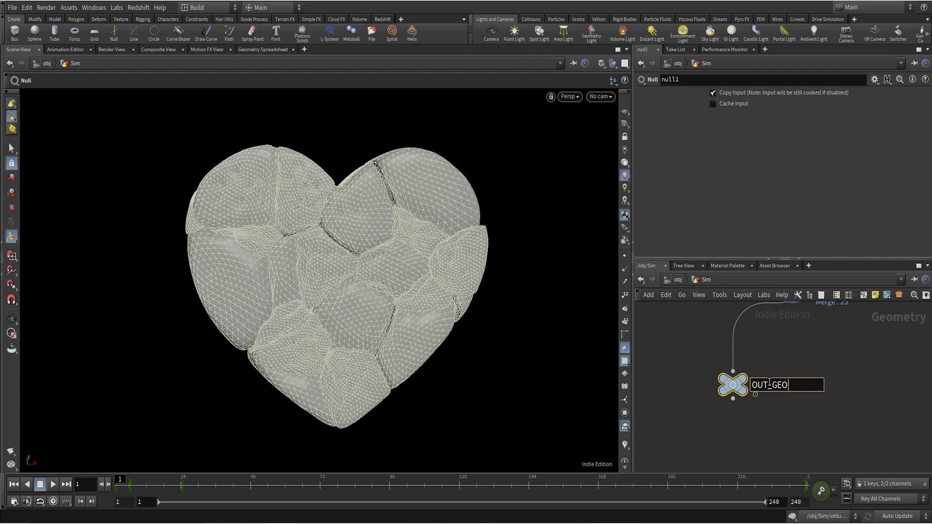
key(Return)
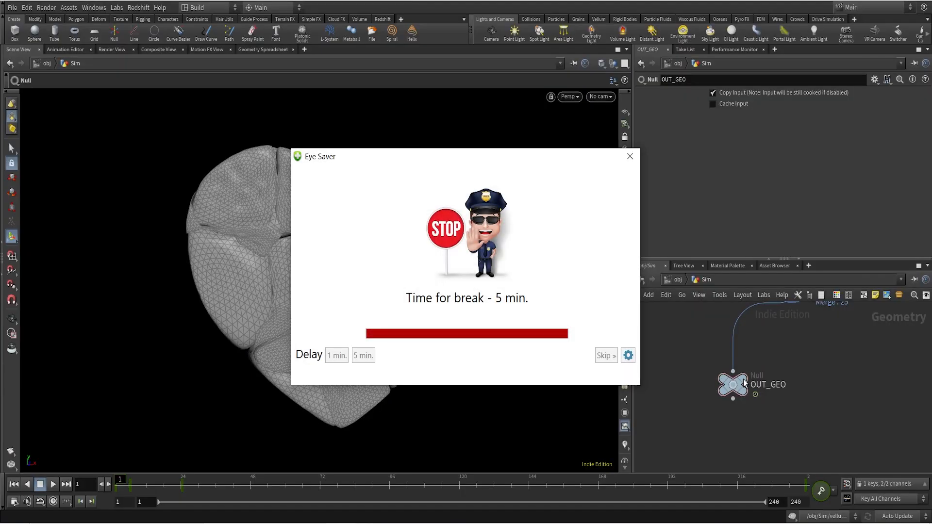
Dismiss the break reminder window and wire the for-each loop's output back into the OUT_GEO null.
click(734, 372)
click(740, 378)
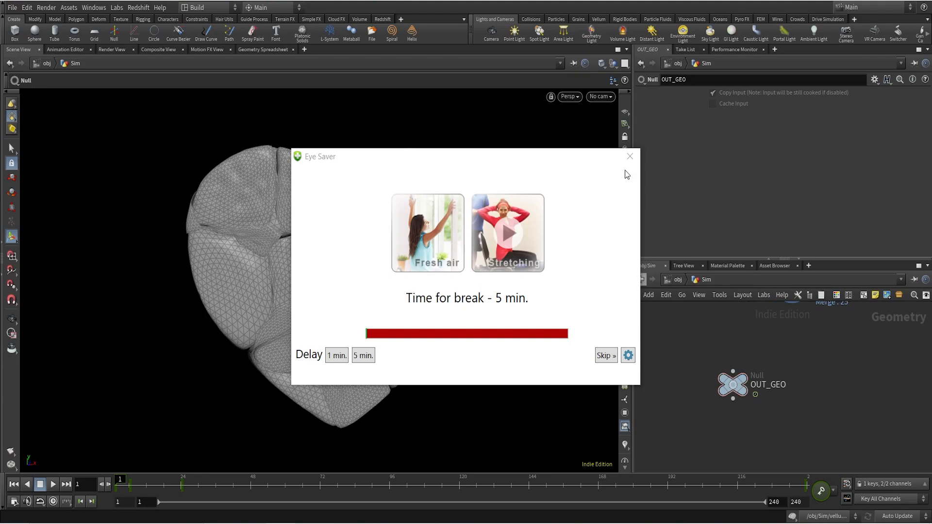
click(630, 156)
scroll(829, 369, down, 3)
drag(821, 326, 771, 373)
scroll(776, 381, up, 3)
click(779, 381)
Add a Group node wired below the OUT_GEO null and display it.
scroll(828, 412, down, 2)
middle_drag(812, 417, 780, 357)
scroll(779, 356, up, 3)
click(740, 340)
key(Tab)
text(group)
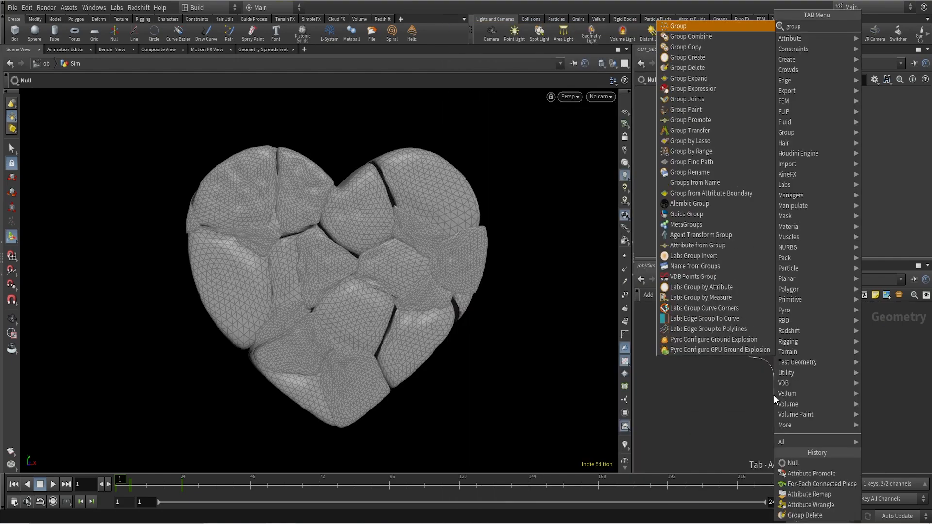
key(Return)
click(715, 428)
Set the Group node's type to Points and name the group everything.
click(732, 106)
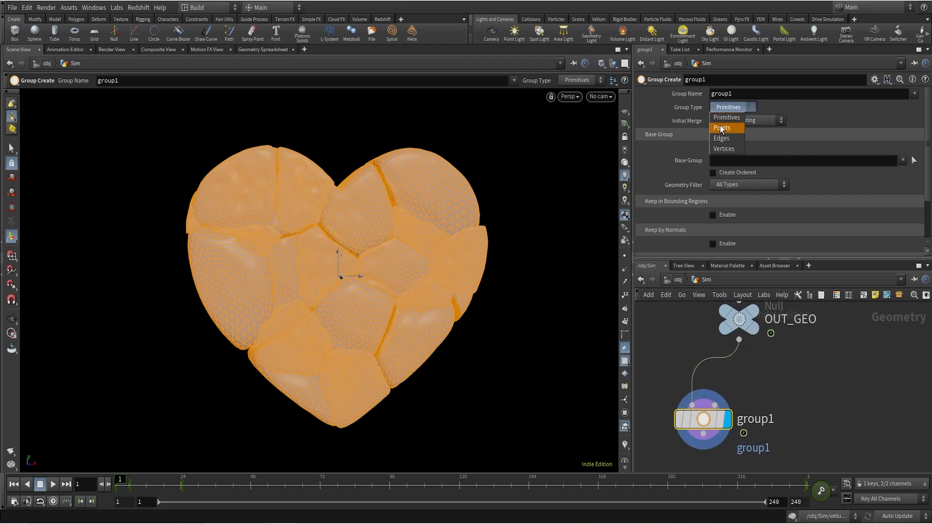
click(722, 128)
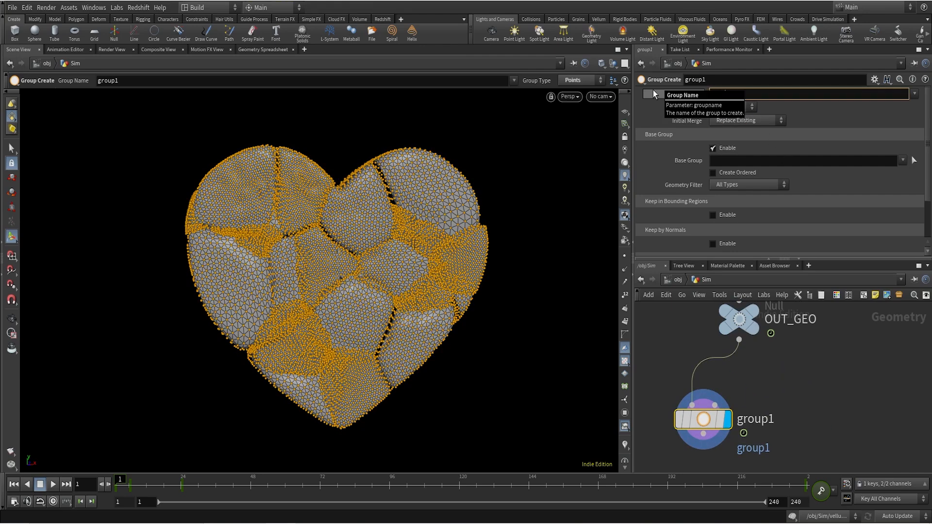
text(everything)
key(Return)
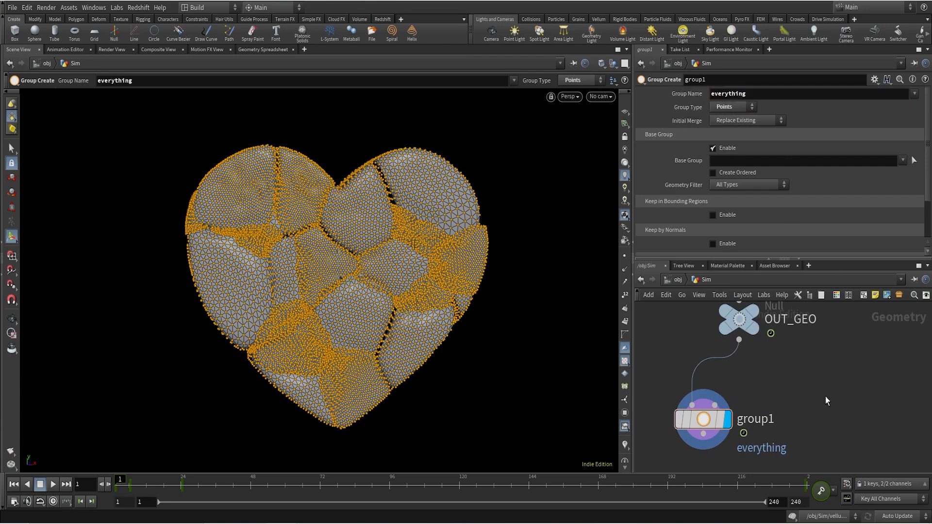
Add a Vellum Configure Balloon setup below the group node, with its cloth and pressure constraint nodes wired in sequence.
scroll(825, 401, down, 3)
middle_drag(772, 466, 774, 414)
scroll(773, 413, up, 5)
key(Tab)
key(Escape)
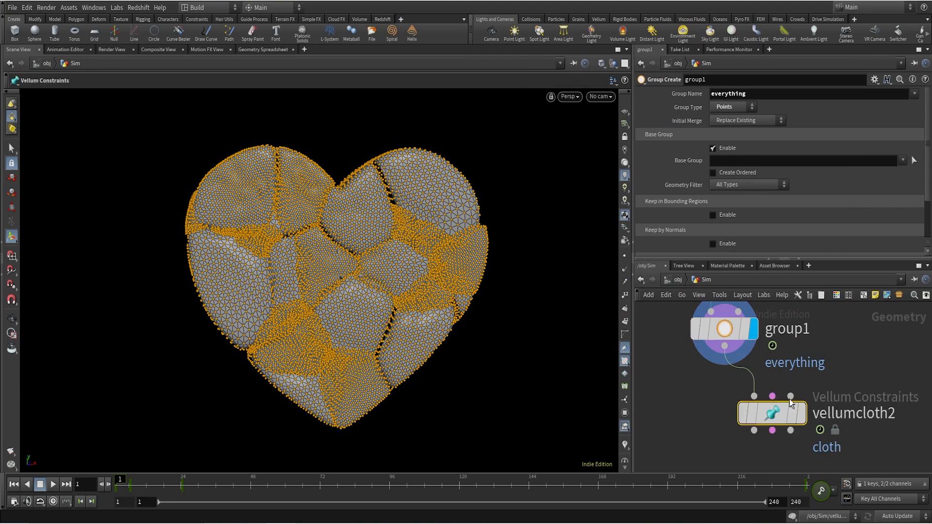
key(ctrl+v)
scroll(849, 425, down, 2)
middle_drag(855, 407, 849, 423)
drag(714, 376, 833, 463)
Review the new cloth and pressure constraint settings, choosing 100 as the cloth's stretch stiffness multiplier.
click(784, 390)
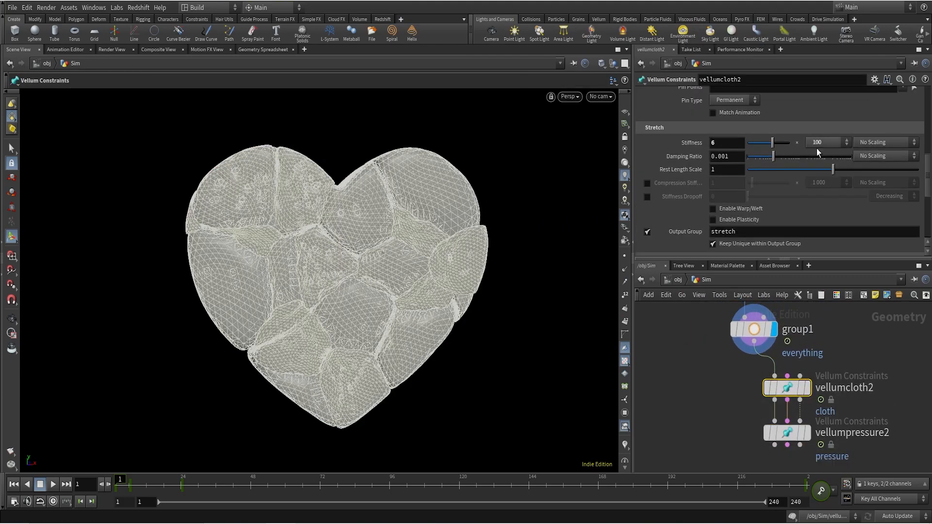
scroll(776, 153, up, 10)
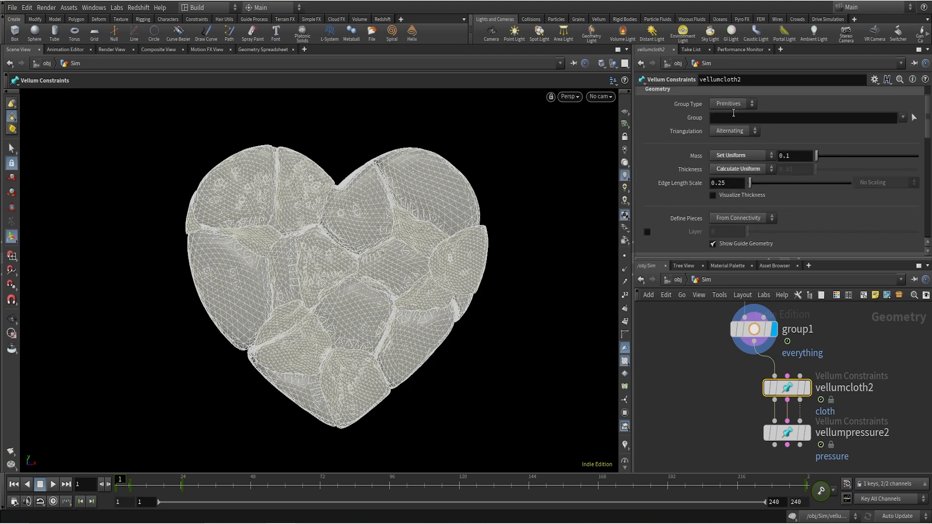
click(786, 433)
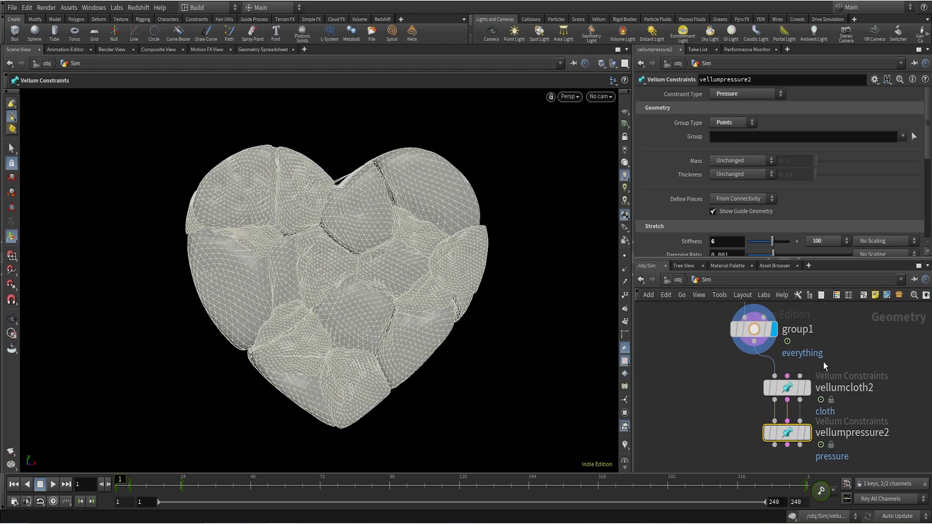
click(789, 388)
scroll(790, 187, down, 10)
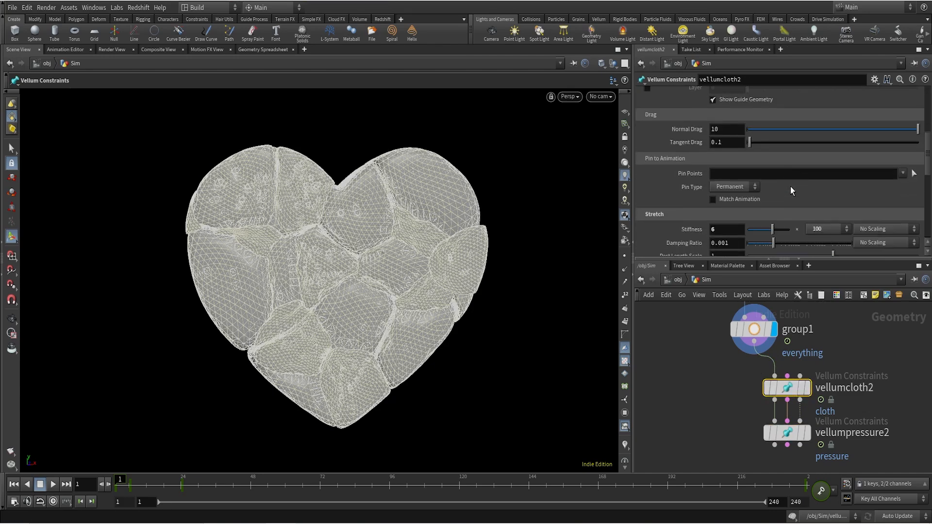
click(822, 148)
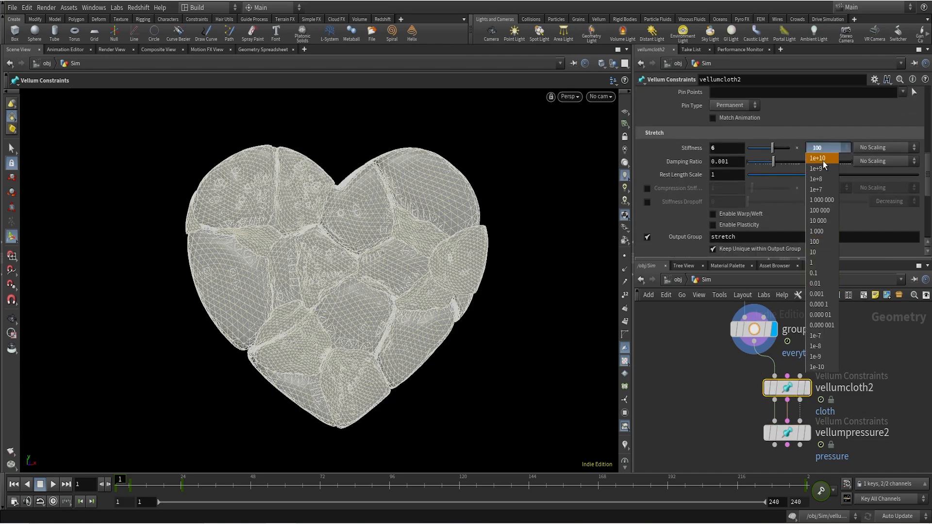
click(822, 243)
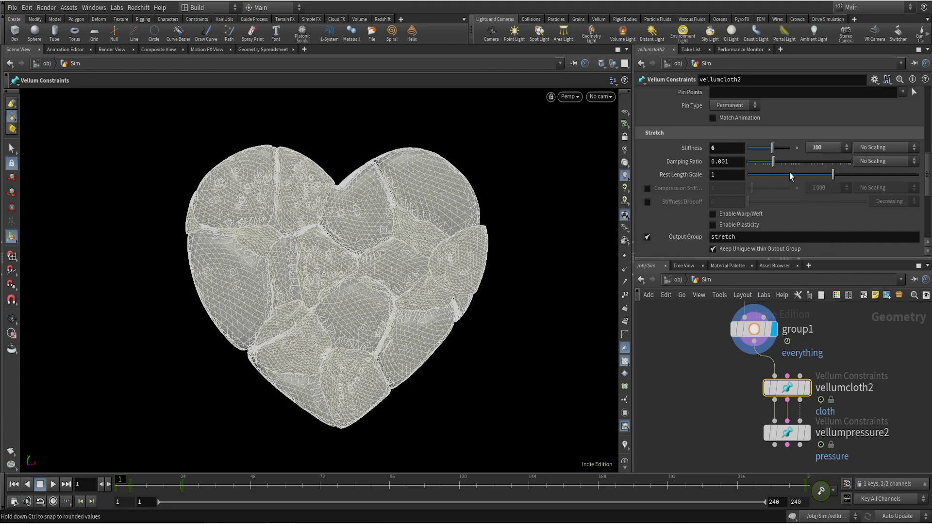
scroll(806, 181, down, 5)
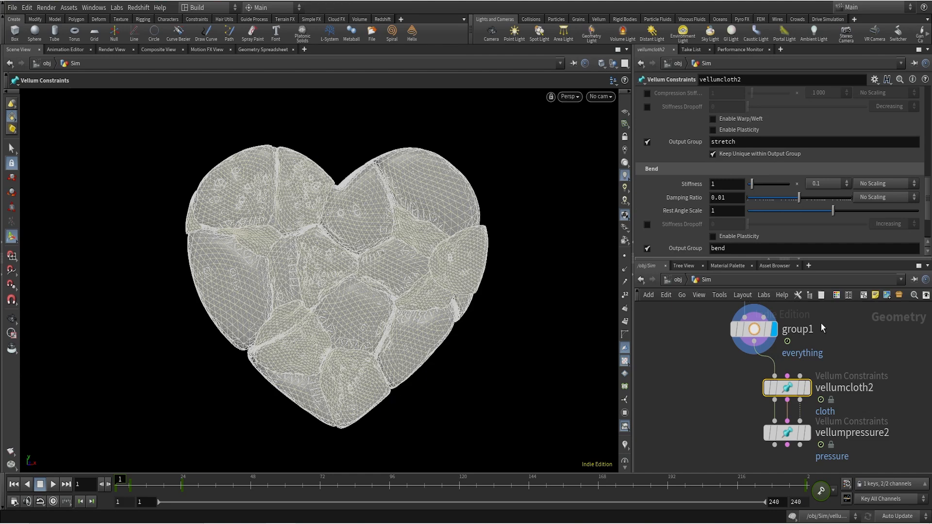
Set the new pressure constraint's stretch stiffness multiplier to 1e+7.
scroll(822, 324, down, 2)
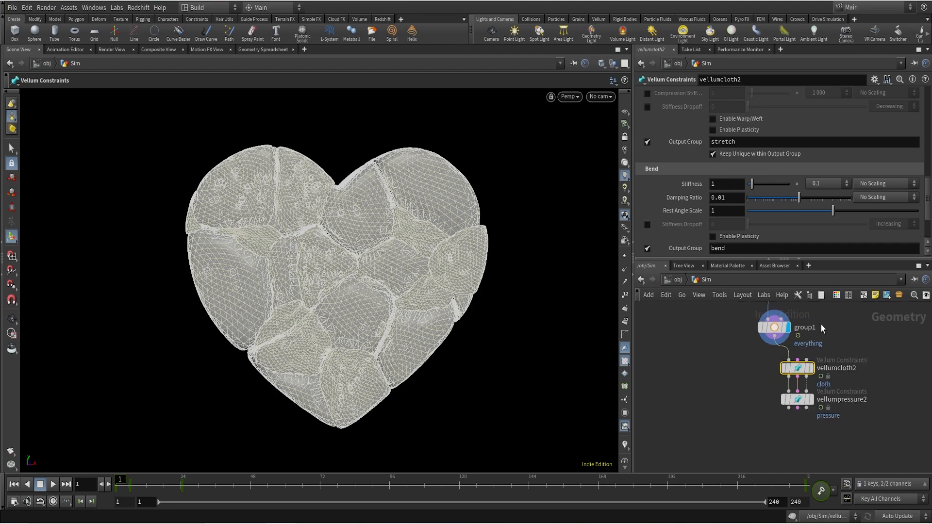
scroll(810, 393, up, 3)
click(799, 403)
scroll(822, 187, up, 2)
scroll(822, 189, up, 1)
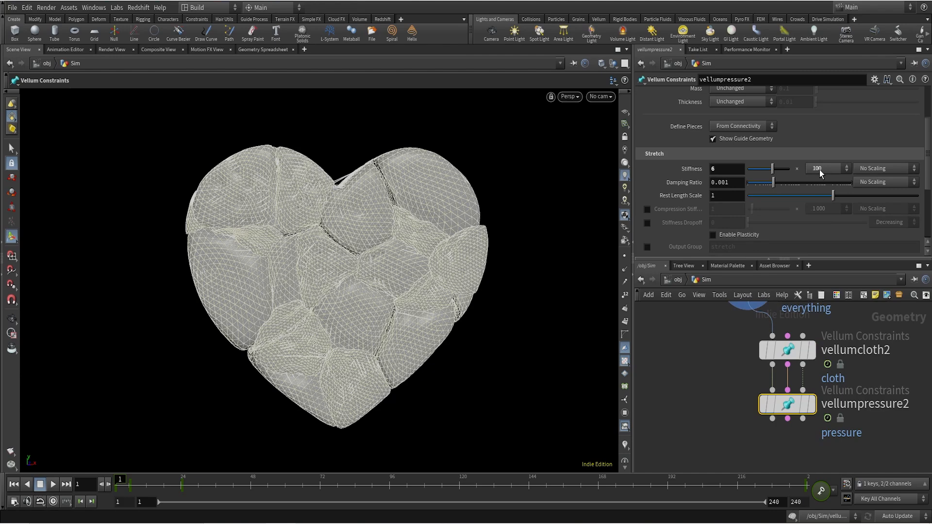
click(819, 170)
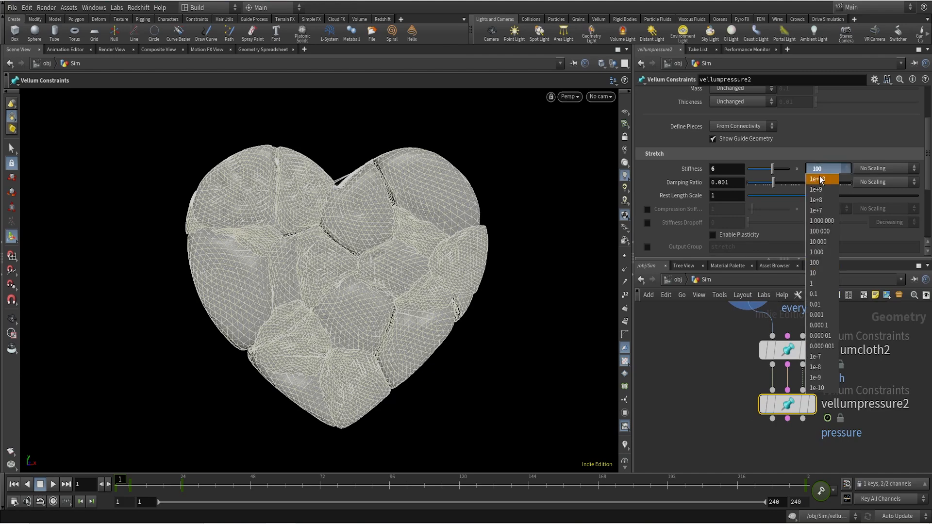
click(821, 211)
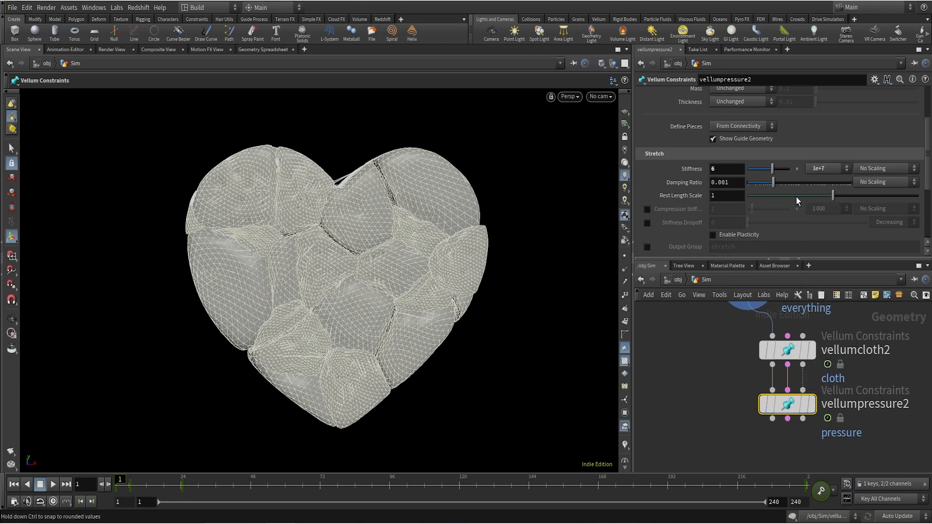
Enable the pressure constraint's stretch output group and name it stretch_pressure.
click(647, 247)
click(760, 247)
text(_pressure)
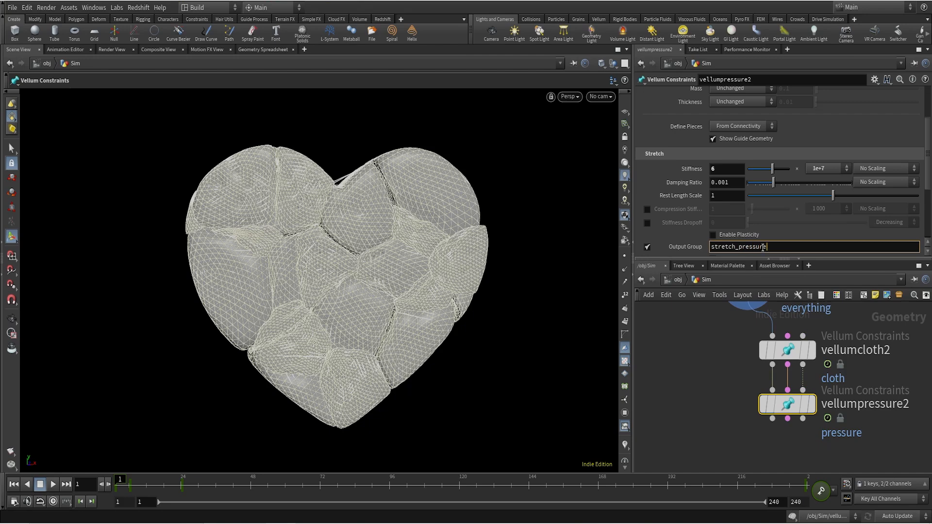
key(Return)
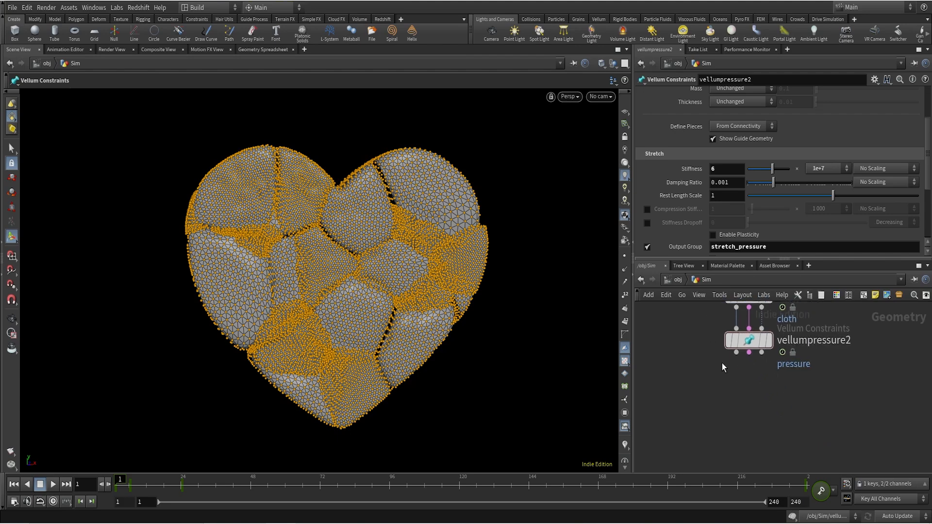
Add a Vellum Constraints node wired below the pressure constraint and display it.
click(759, 346)
key(Tab)
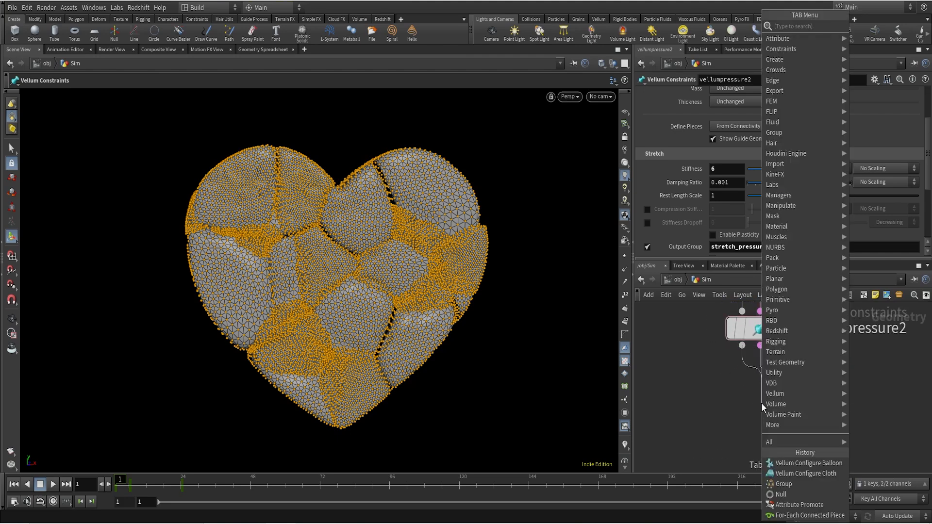
text(vconstr)
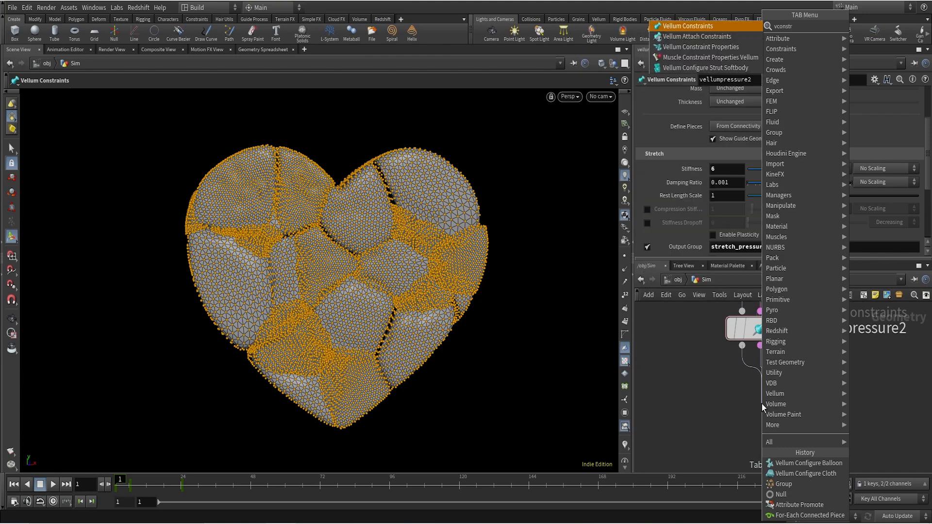
key(Return)
click(756, 423)
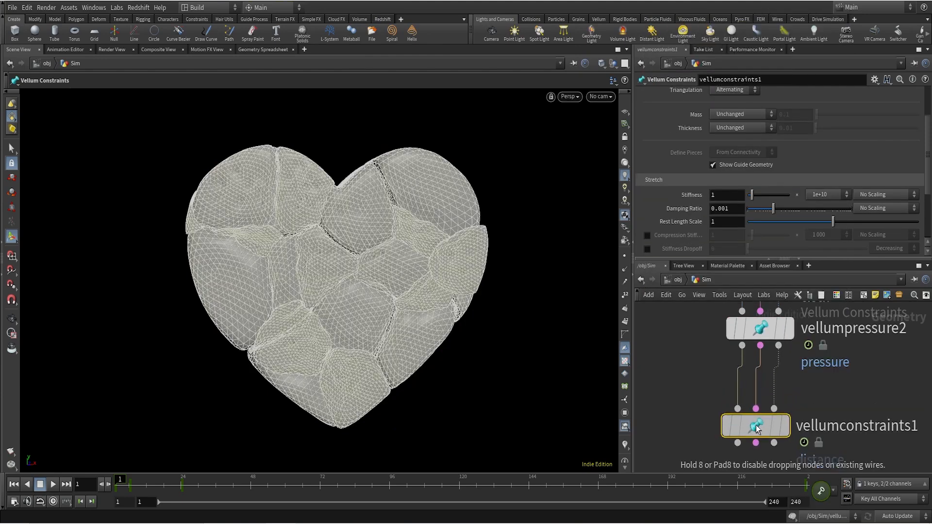
click(780, 427)
Set the new Vellum constraint's type to Pin to Target, with Points as group type and everything as the group.
scroll(727, 132, up, 3)
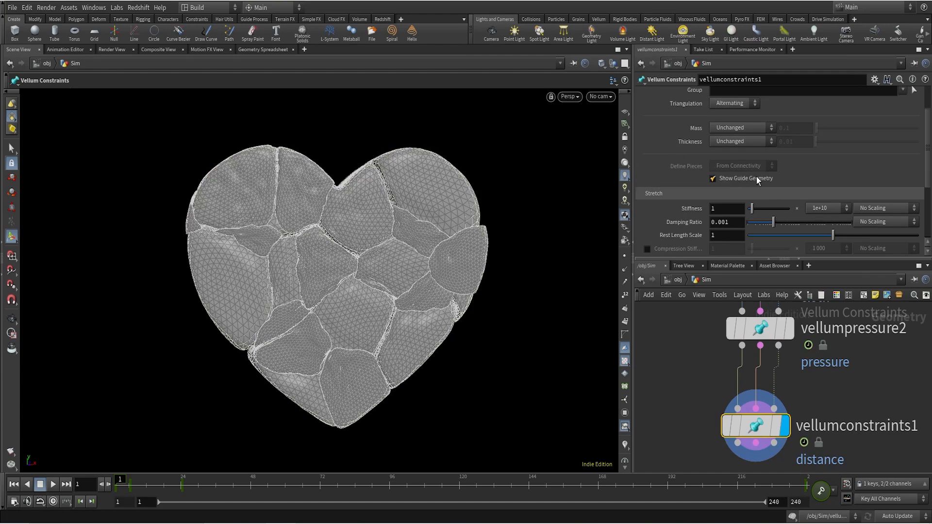
click(738, 96)
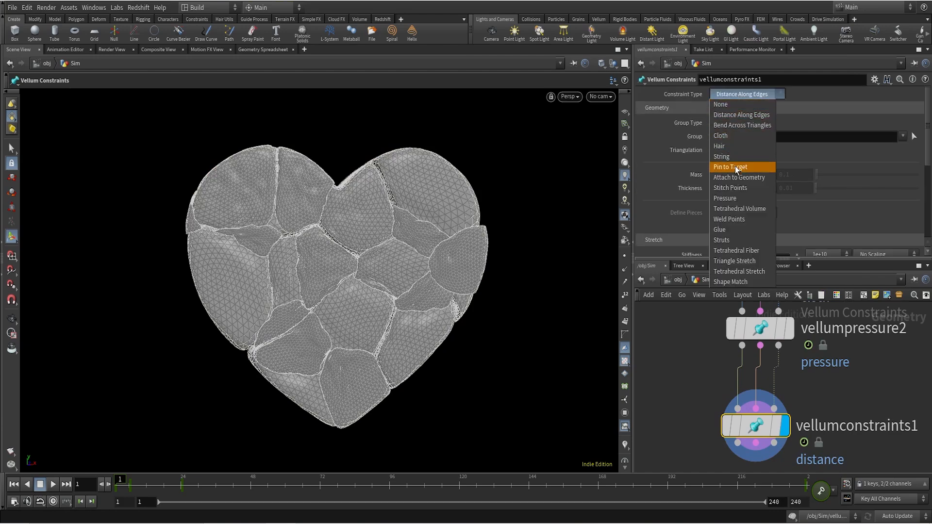
click(735, 166)
click(739, 127)
click(735, 148)
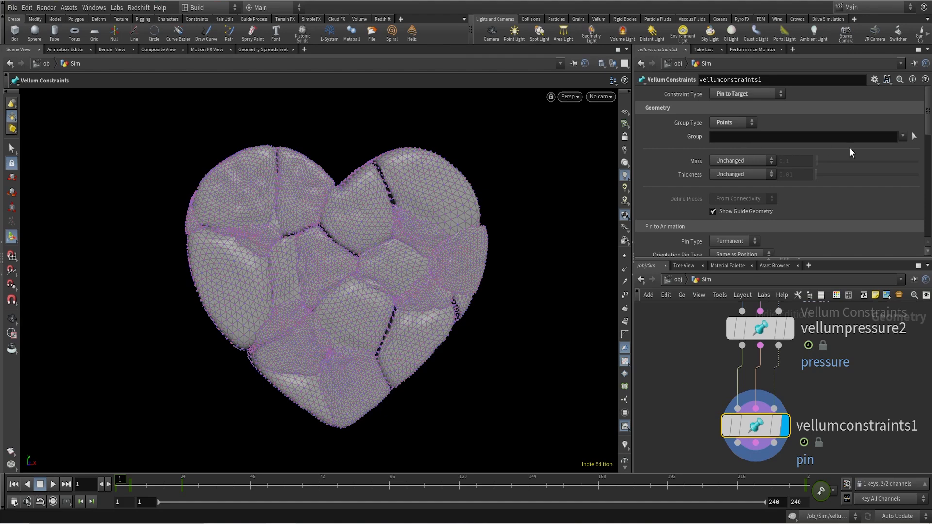
click(902, 137)
click(893, 147)
Set the pin constraint's pin type to Soft and its stretch stiffness multiplier to 1.
scroll(714, 201, down, 5)
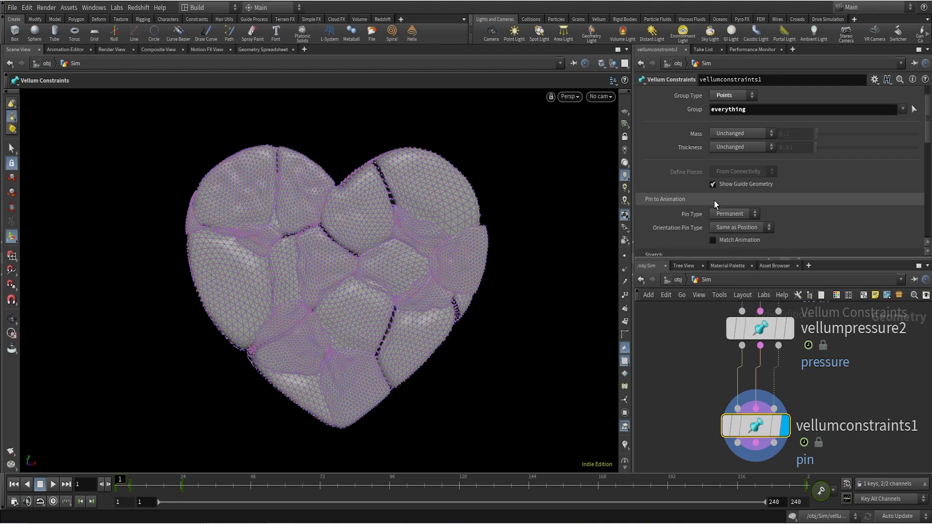
click(723, 134)
click(723, 164)
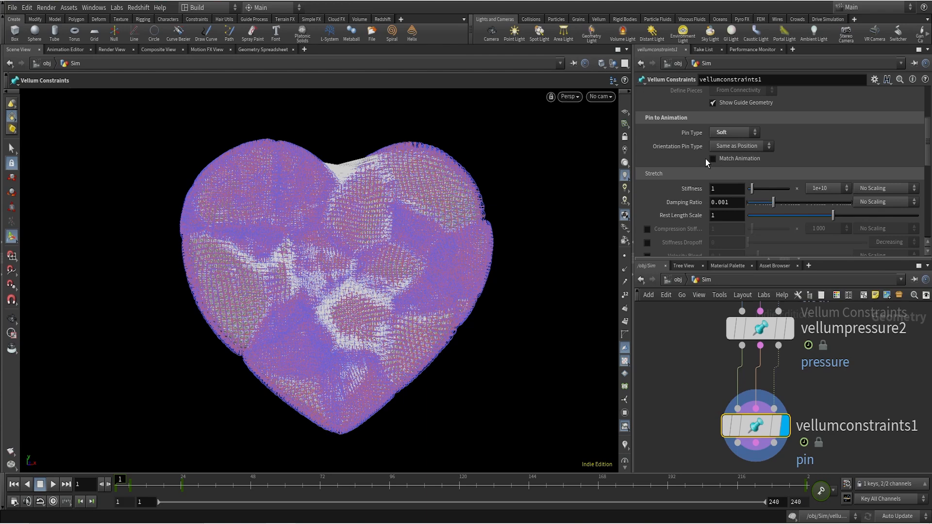
scroll(739, 148, down, 3)
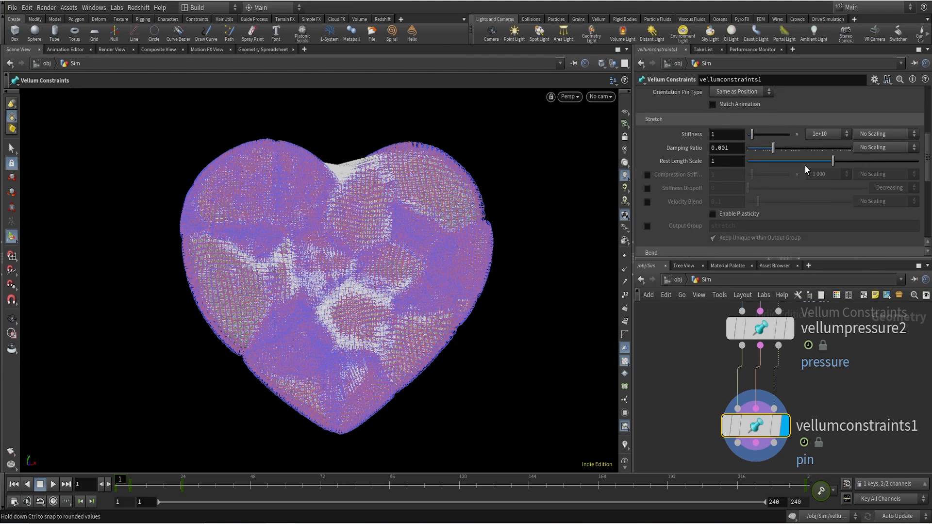
click(834, 135)
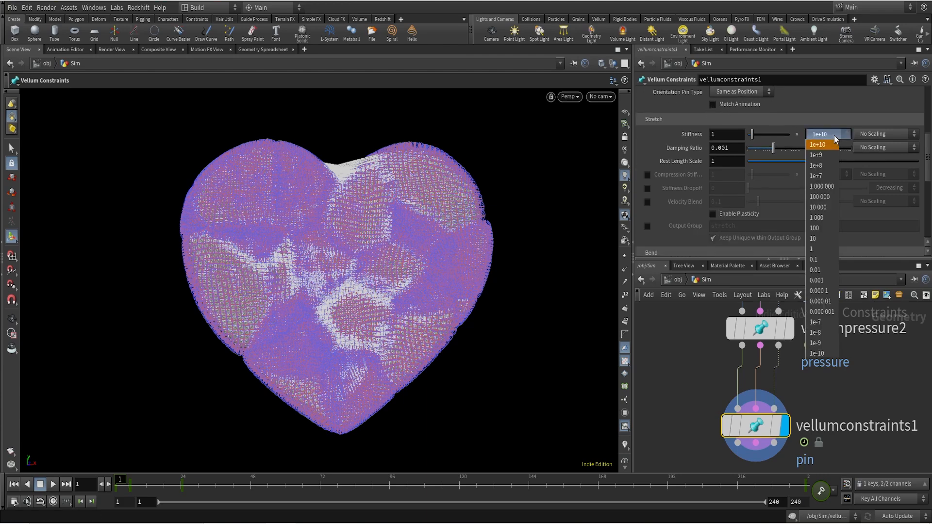
click(817, 250)
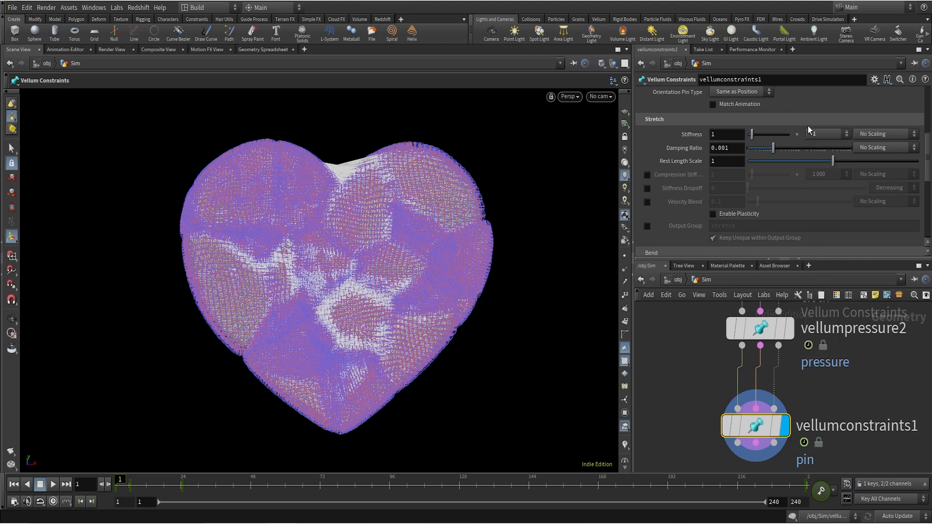
Set the pin constraint's bend stiffness multiplier to 0.001.
scroll(820, 193, down, 4)
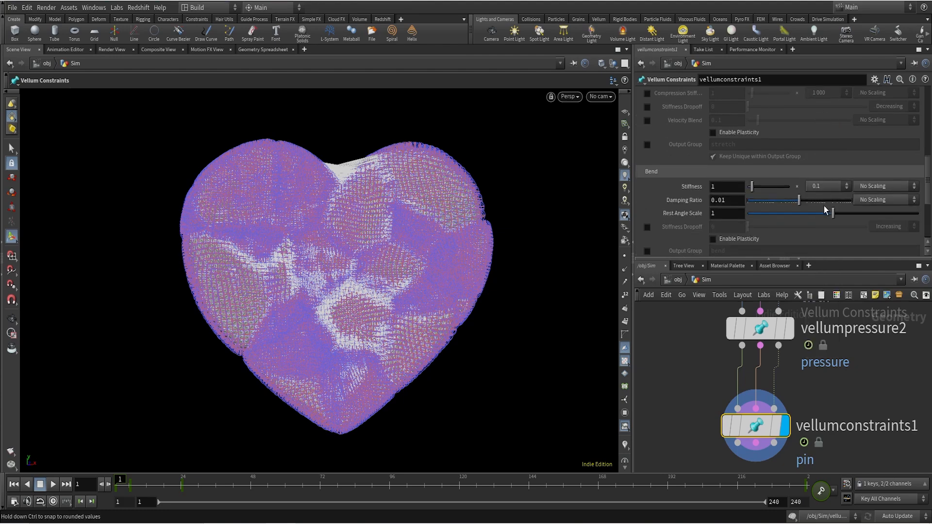
click(829, 186)
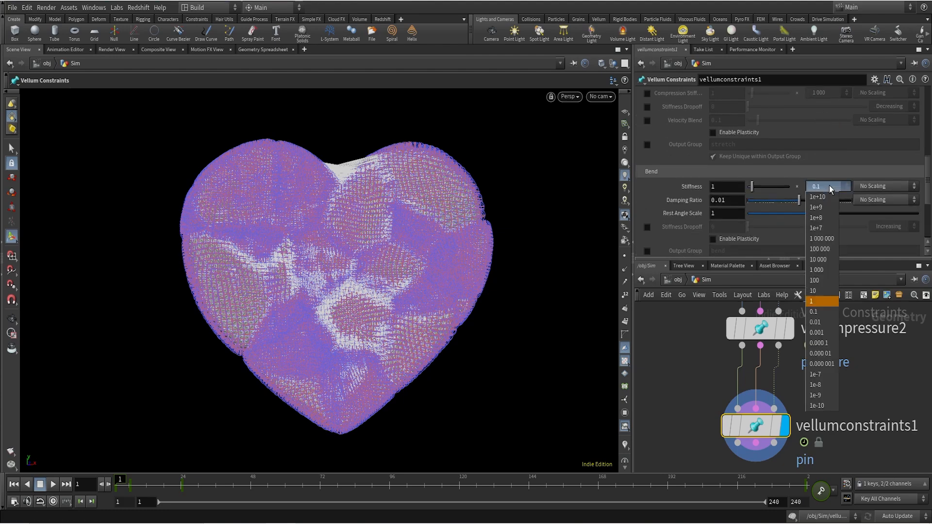
click(824, 333)
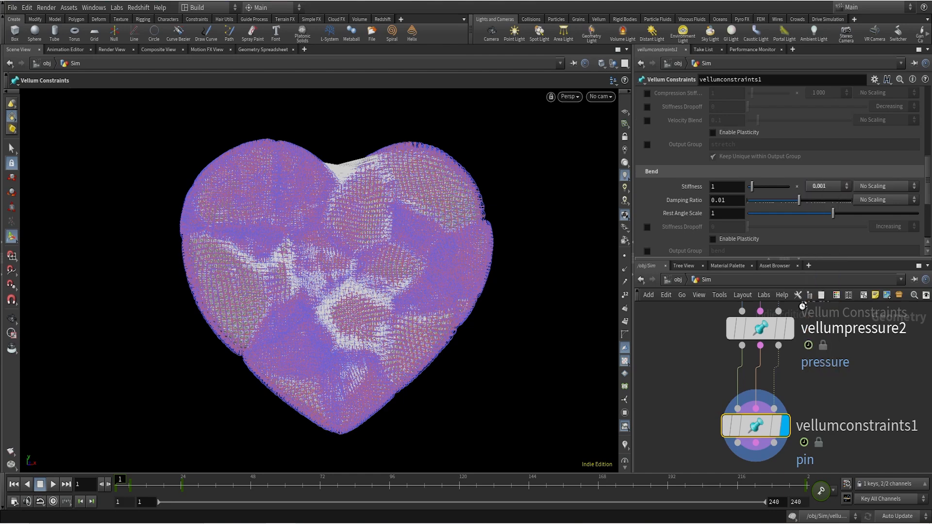
scroll(830, 179, down, 6)
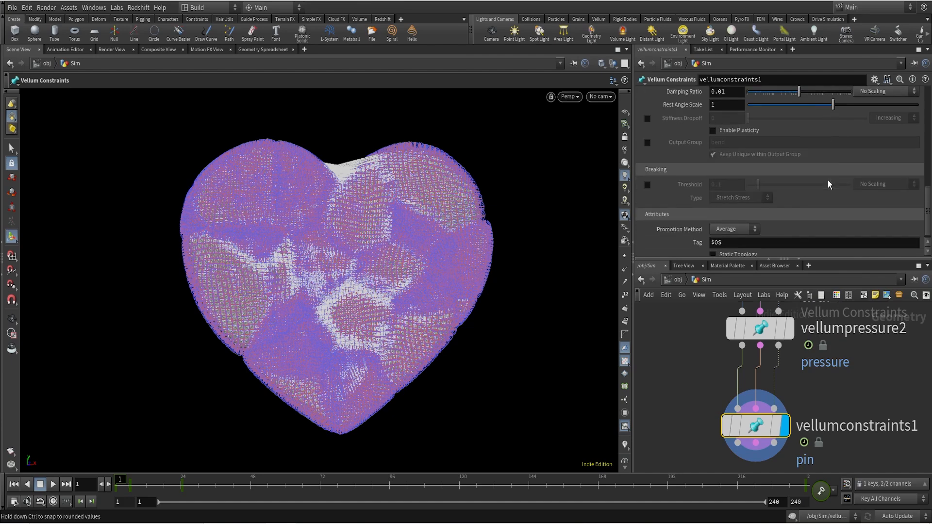
click(727, 353)
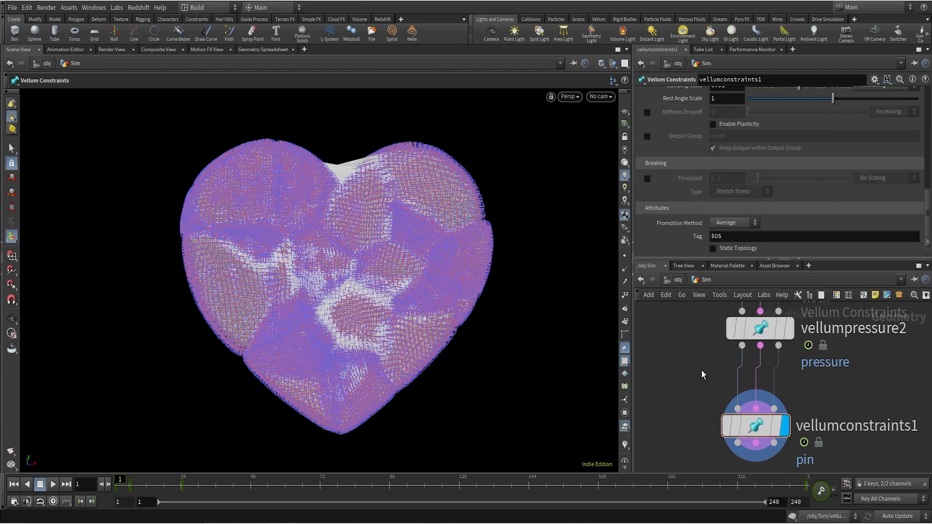
Add a Vellum glue constraint node wired to all outputs of the pin constraint, position it below and display it.
scroll(687, 384, down, 3)
middle_drag(689, 392, 687, 340)
scroll(711, 365, up, 3)
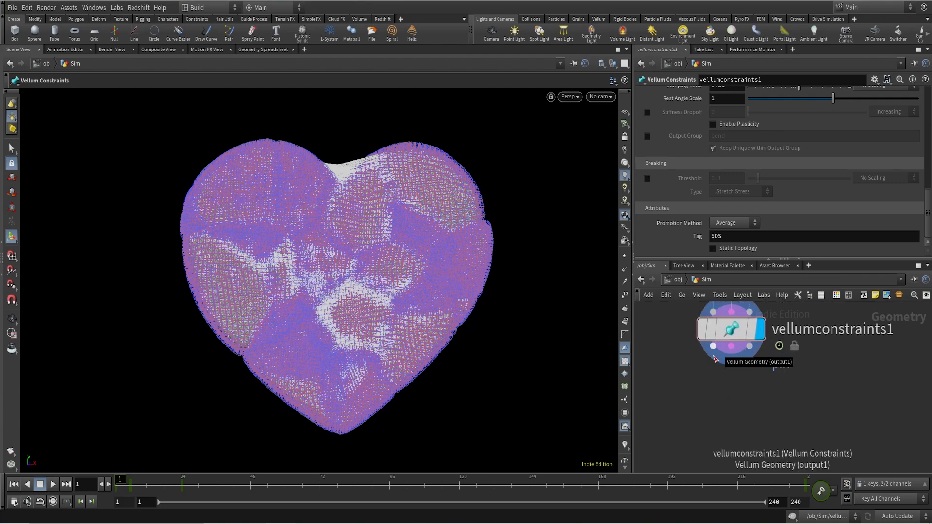
click(715, 358)
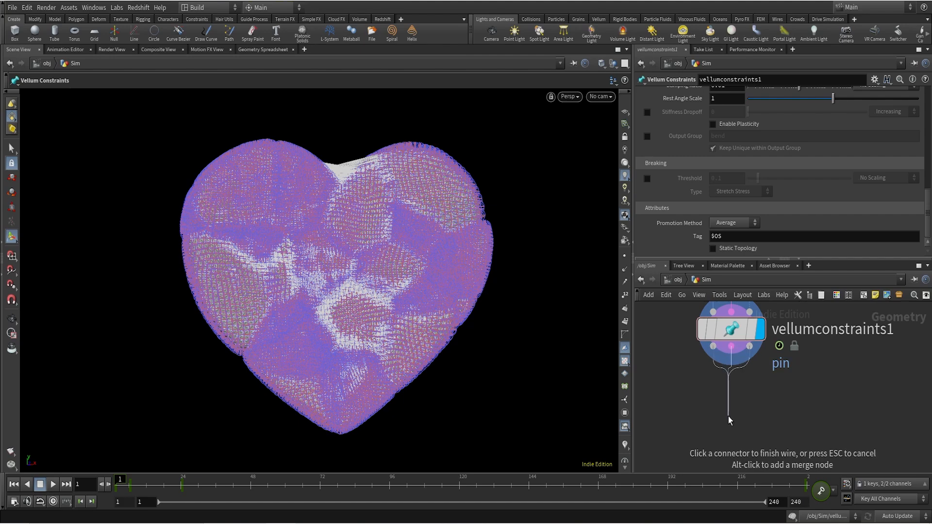
scroll(728, 416, down, 2)
middle_drag(728, 416, 727, 362)
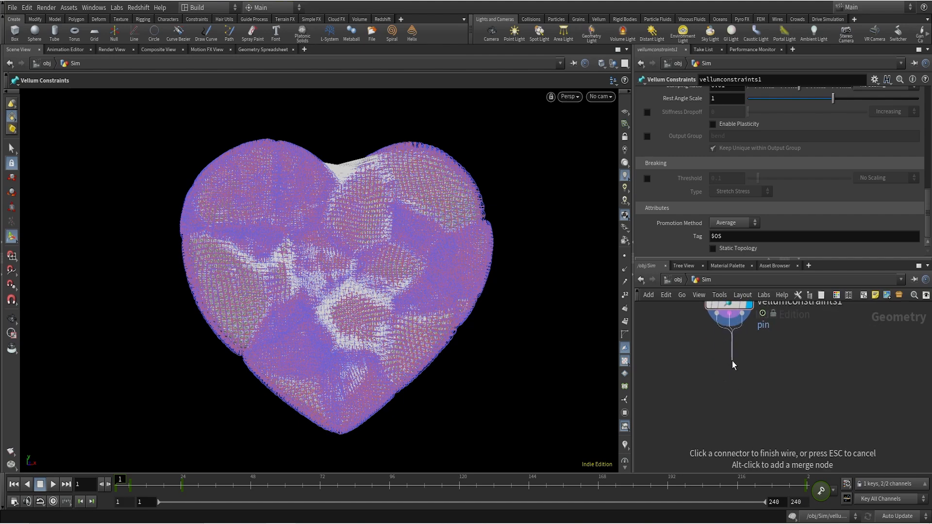
key(Tab)
text(vglue)
key(Return)
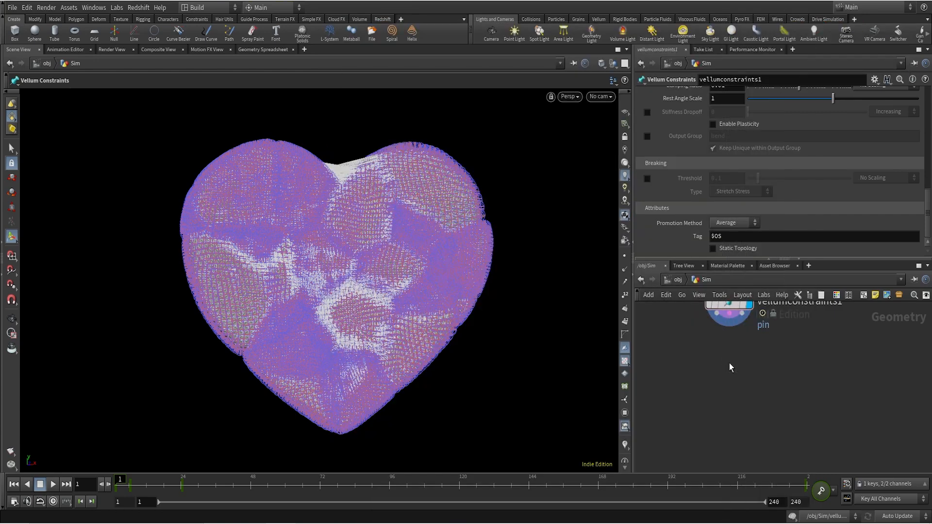
mouse_move(729, 365)
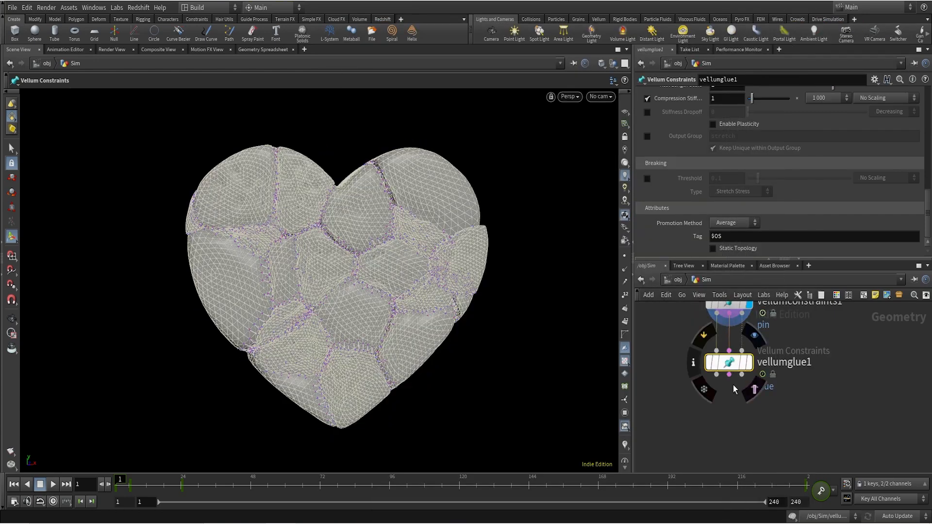
drag(729, 365, 744, 381)
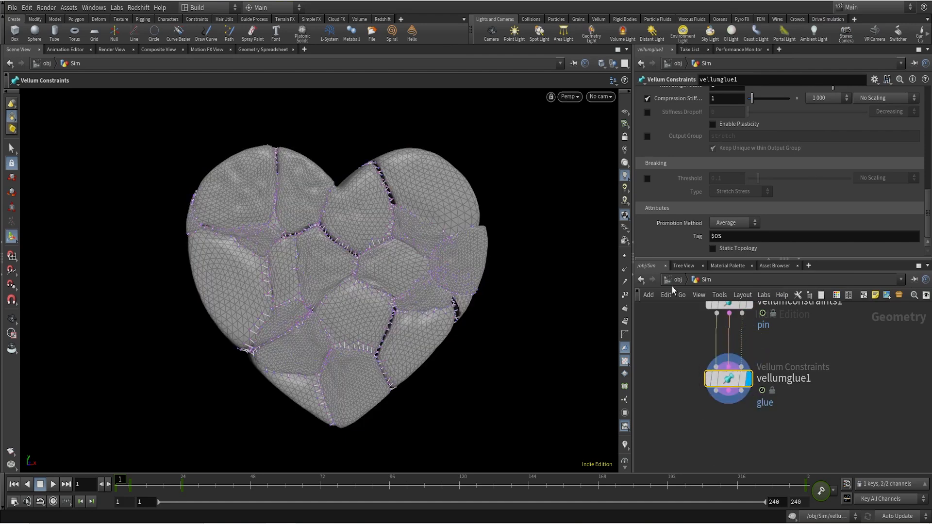
key(Escape)
key(Return)
scroll(756, 204, up, 6)
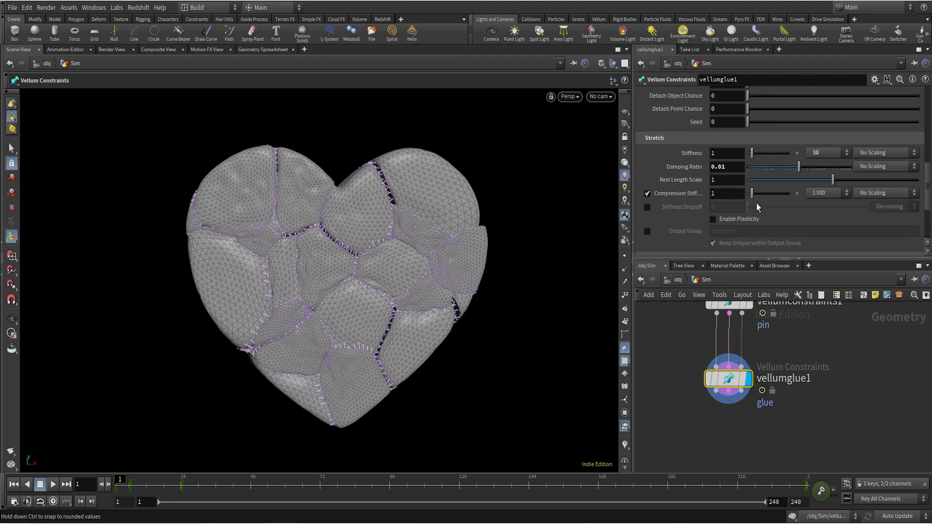